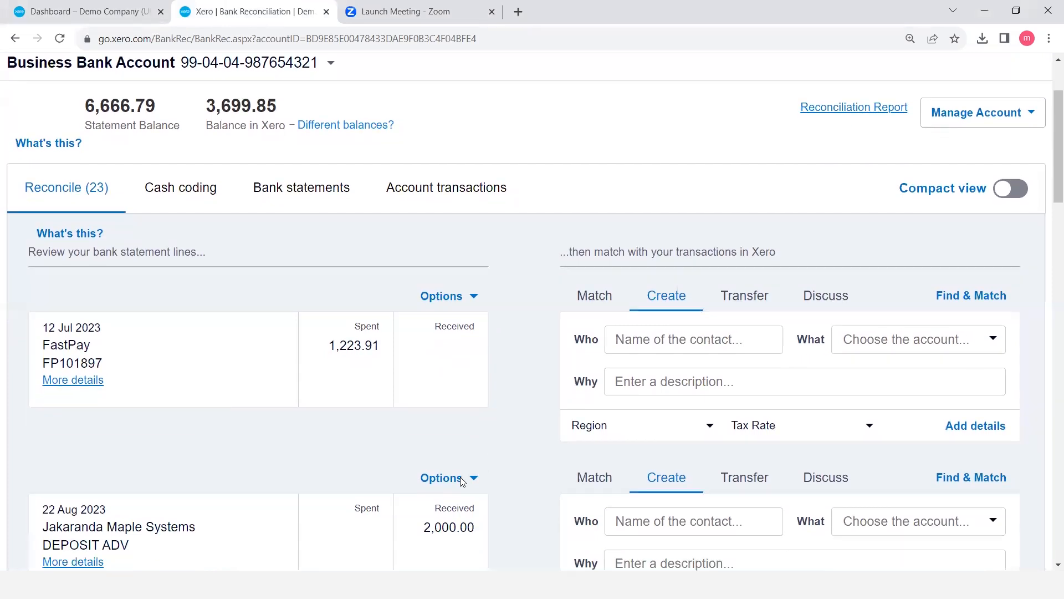
Review the Business Bank Account's unreconciled statement lines and its cash coding view
scroll(335, 502, down, 3)
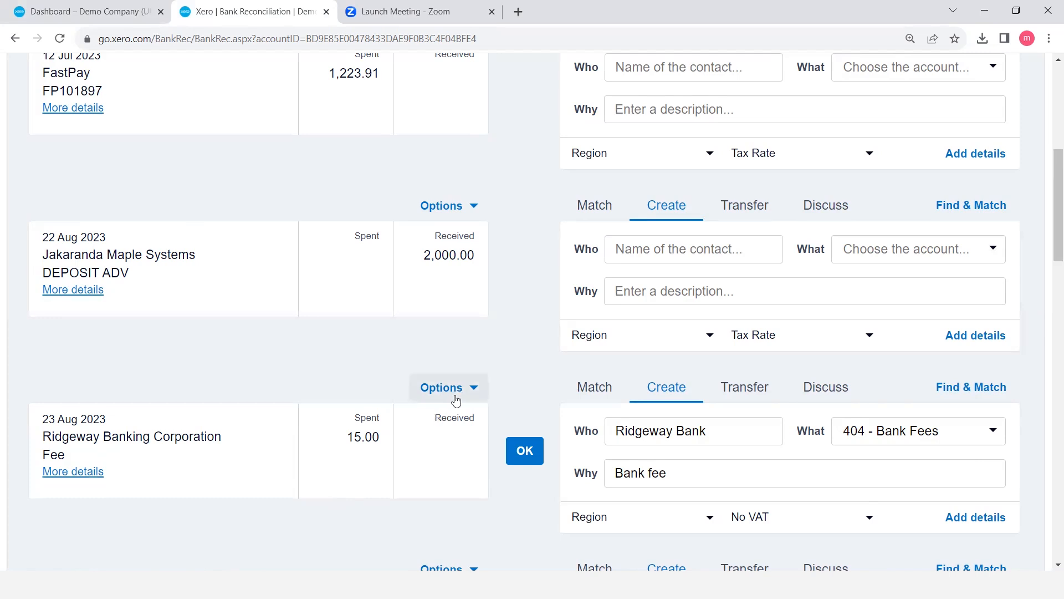
scroll(380, 416, up, 5)
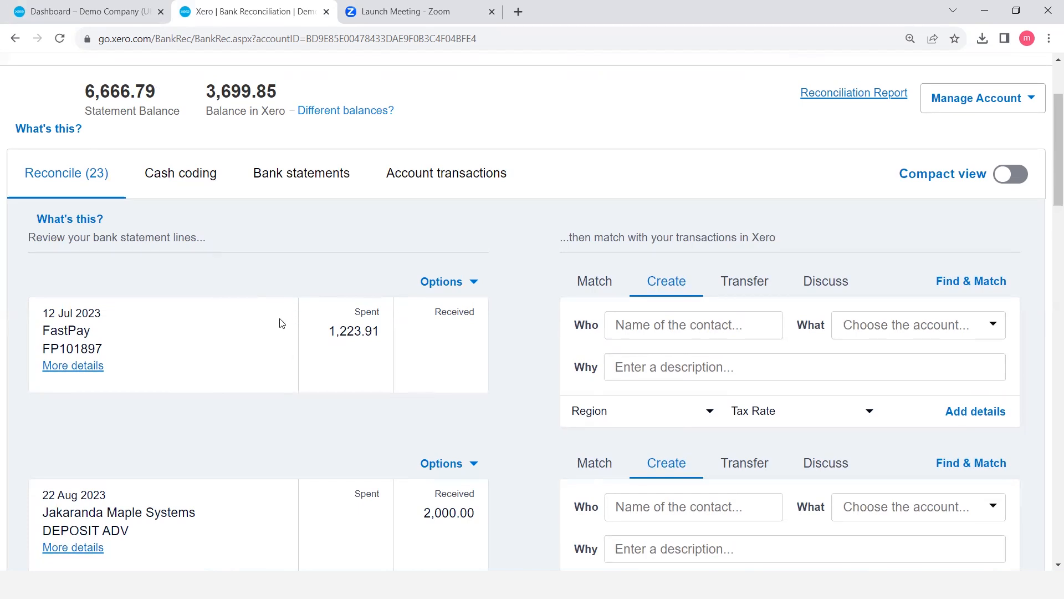
click(209, 186)
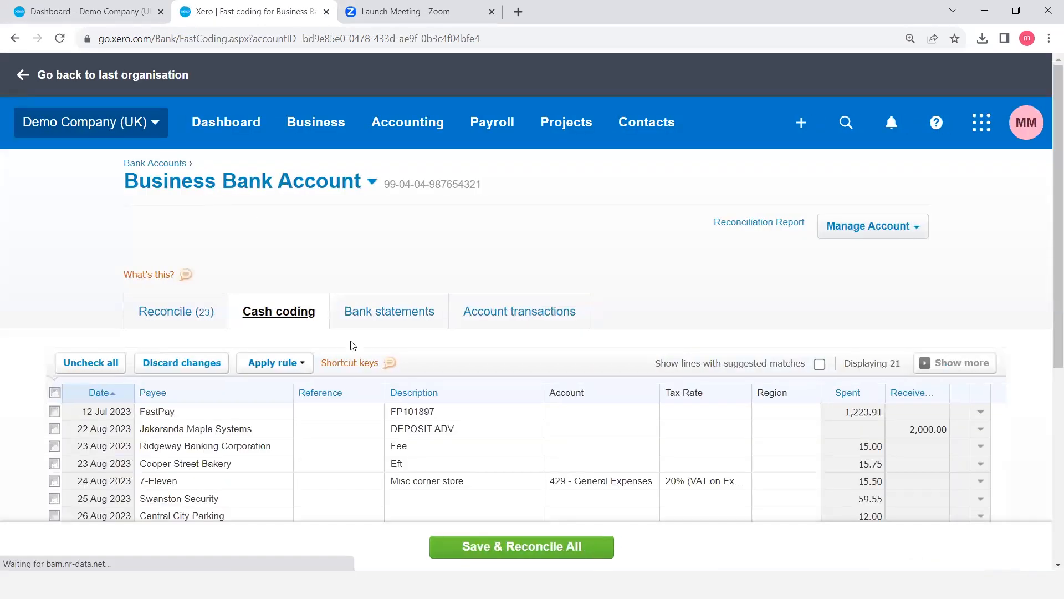
scroll(352, 346, down, 3)
scroll(349, 344, up, 3)
Examine the Business Bank Account's imported bank statements, account transactions and account management options
click(384, 314)
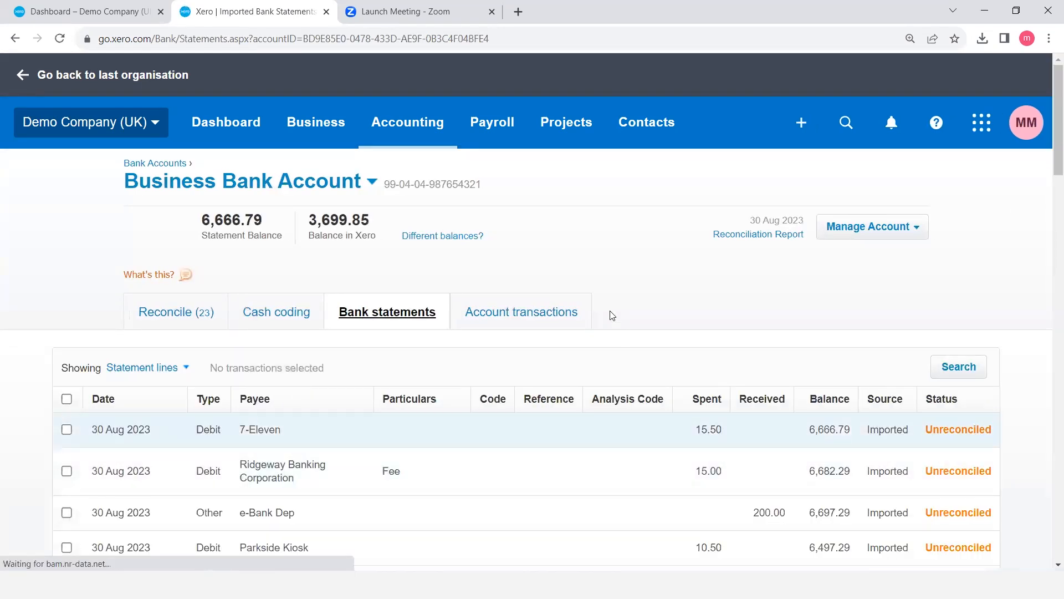
click(533, 315)
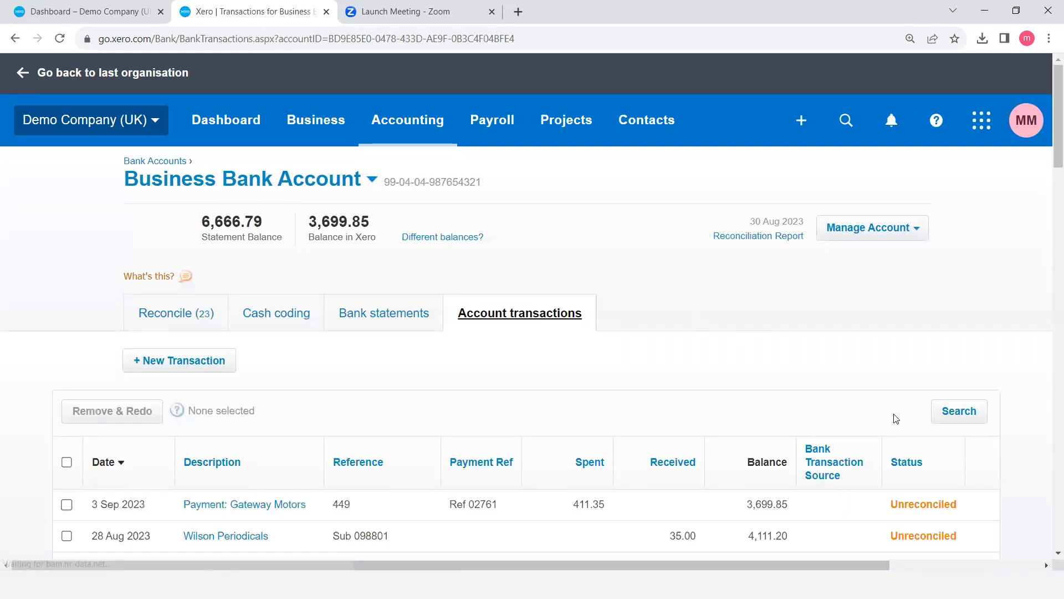
scroll(896, 416, down, 4)
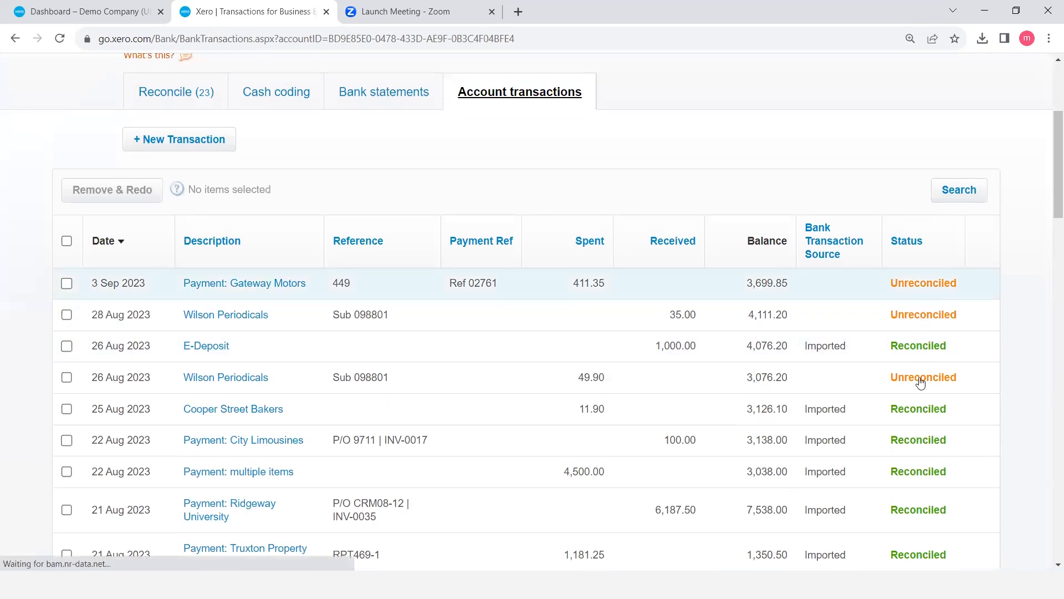
scroll(489, 286, up, 4)
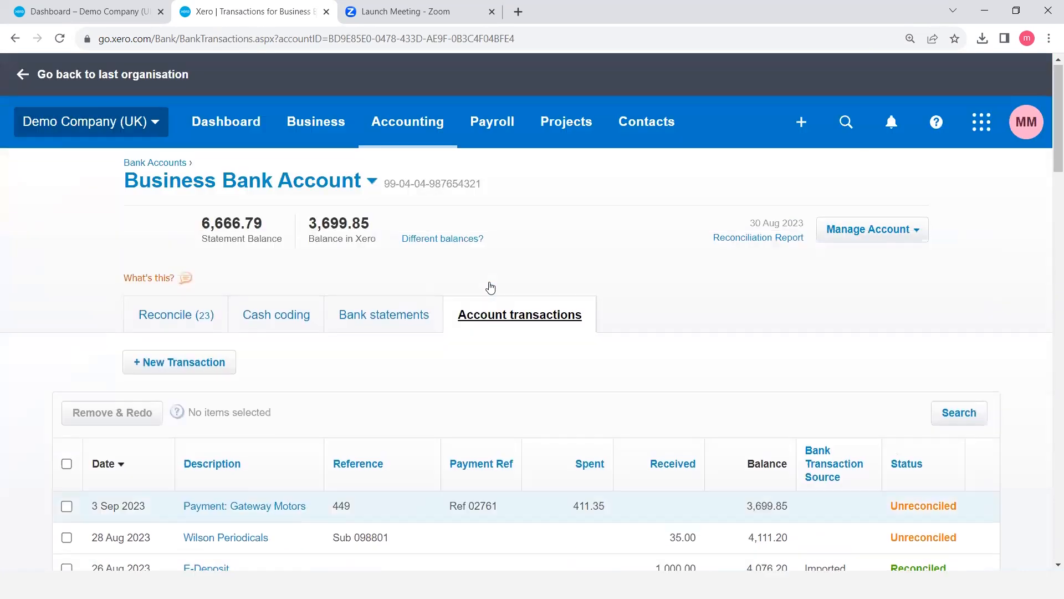
click(898, 237)
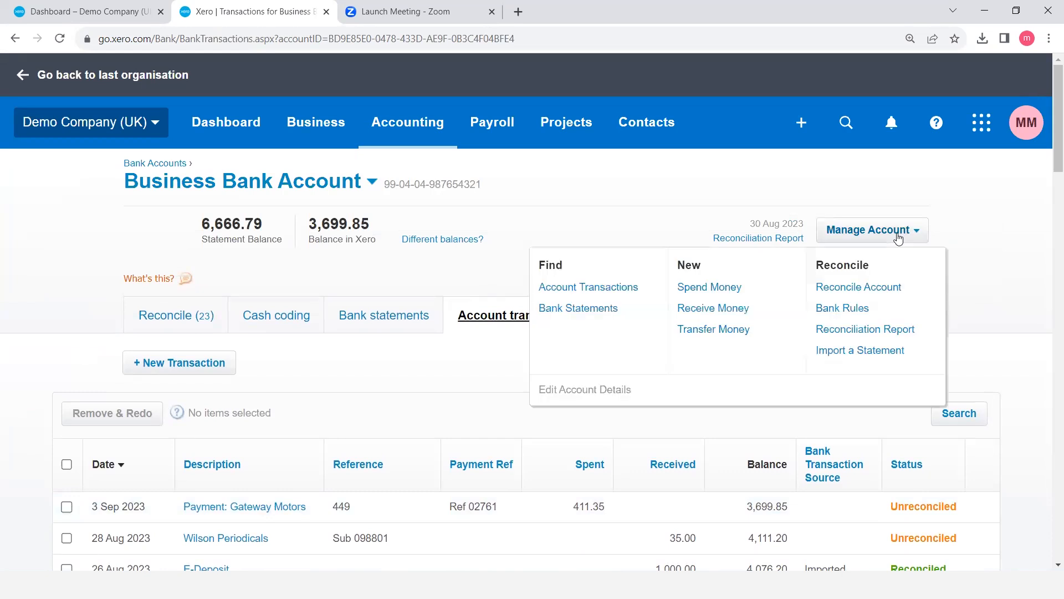
click(686, 205)
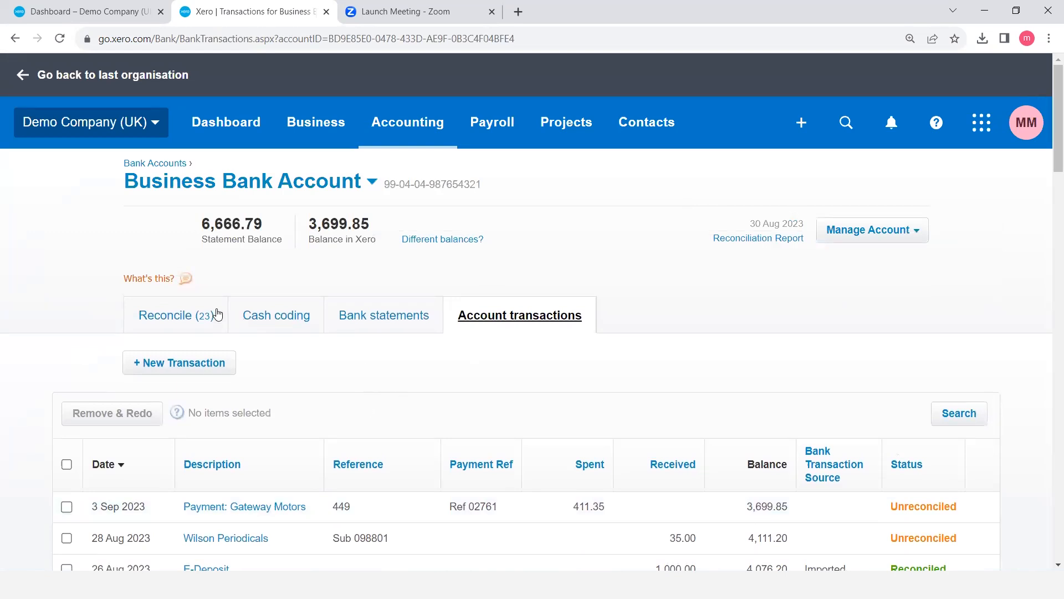
Return to the account's reconciliation list and compare the statement lines with their suggested Xero transactions
click(190, 320)
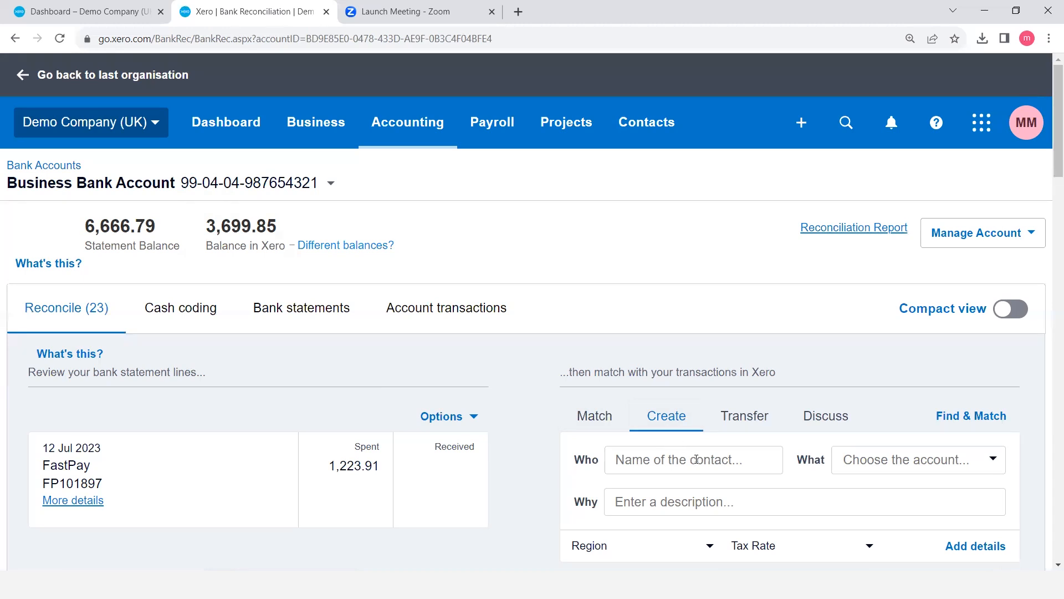
scroll(696, 459, down, 1)
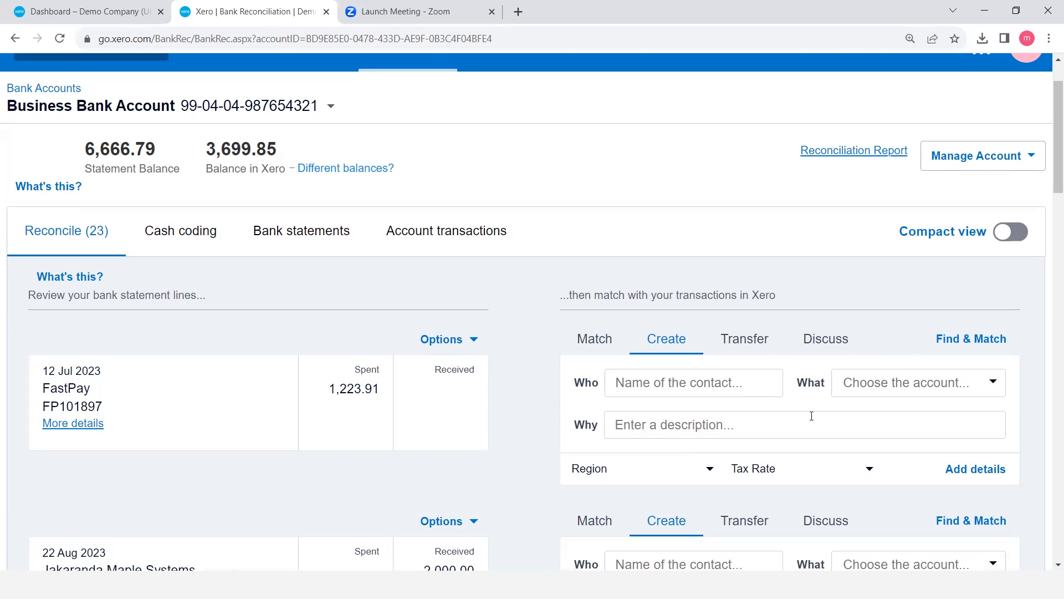
scroll(811, 416, down, 4)
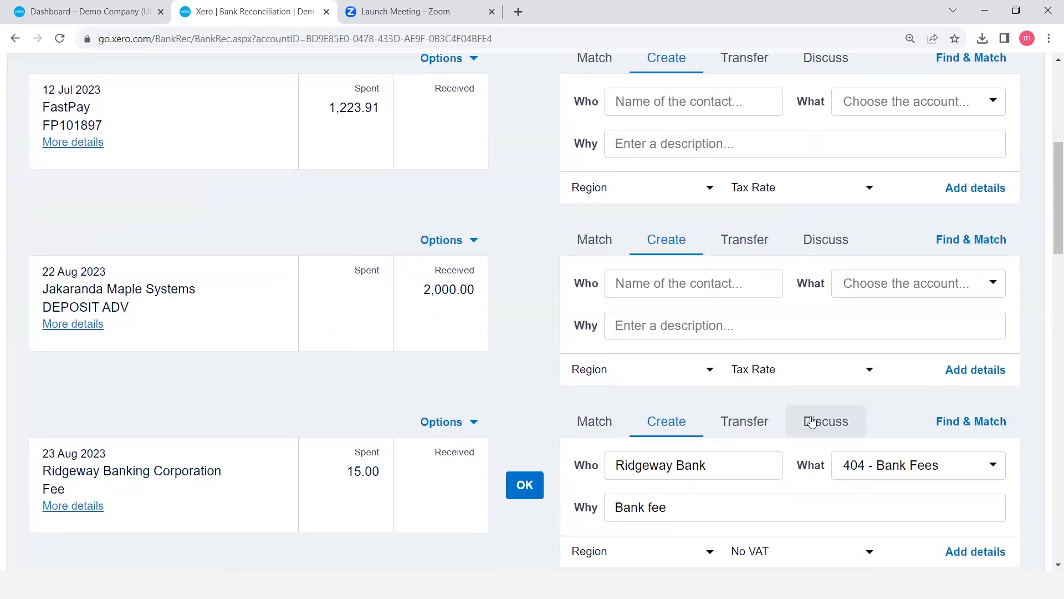
scroll(811, 420, down, 3)
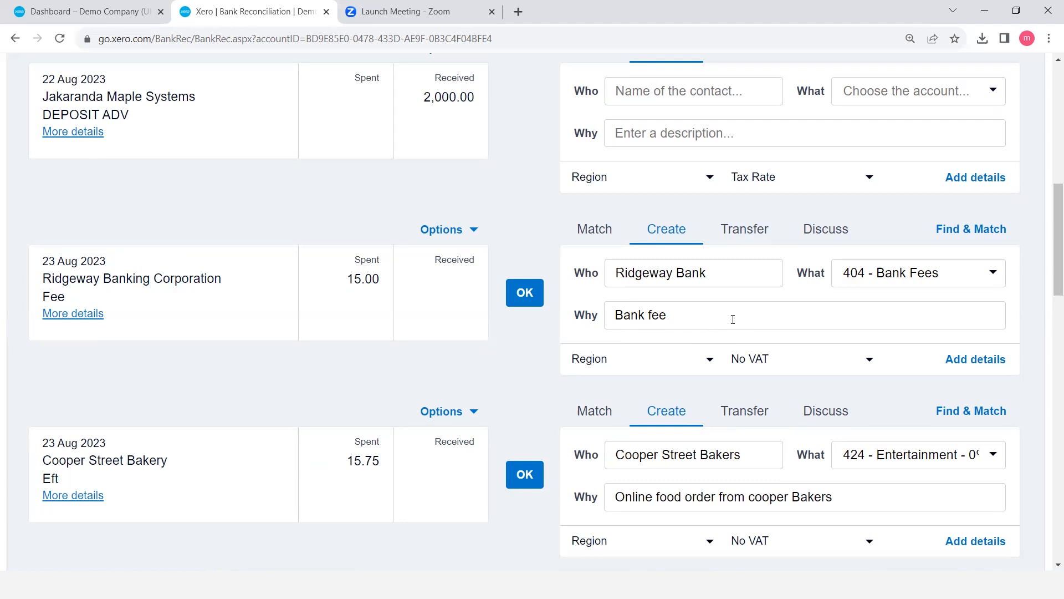
scroll(731, 317, up, 10)
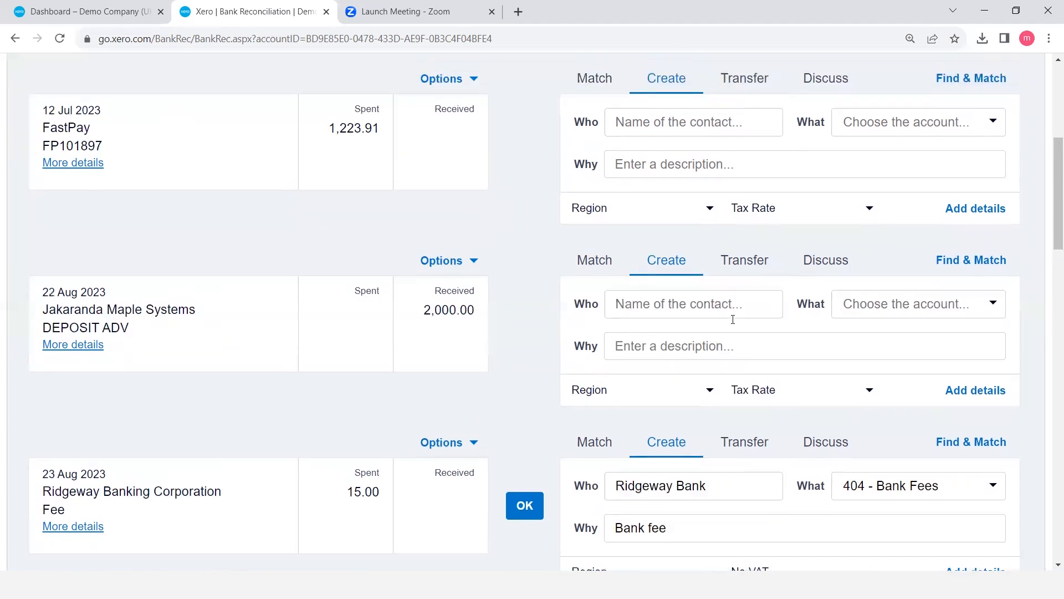
From the organisation dashboard, open the statement import page for the Business Savings Account
click(91, 6)
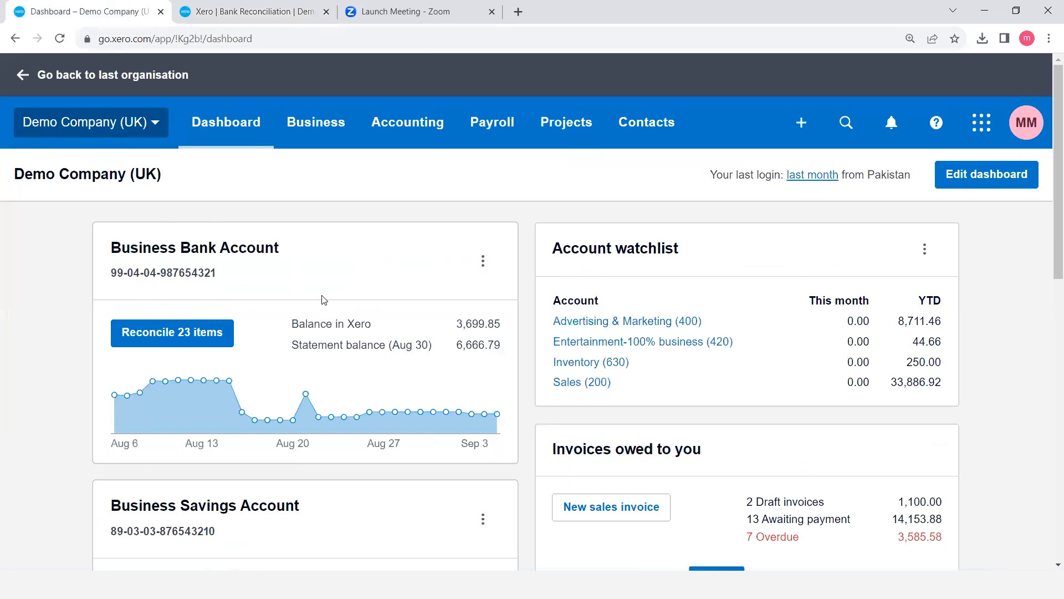
scroll(324, 299, down, 3)
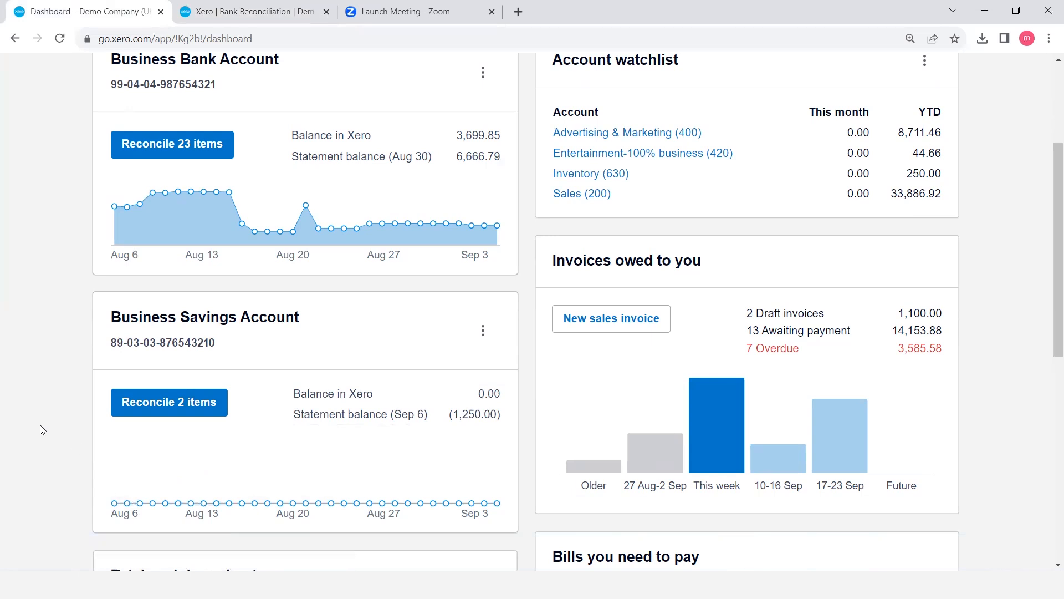
click(483, 330)
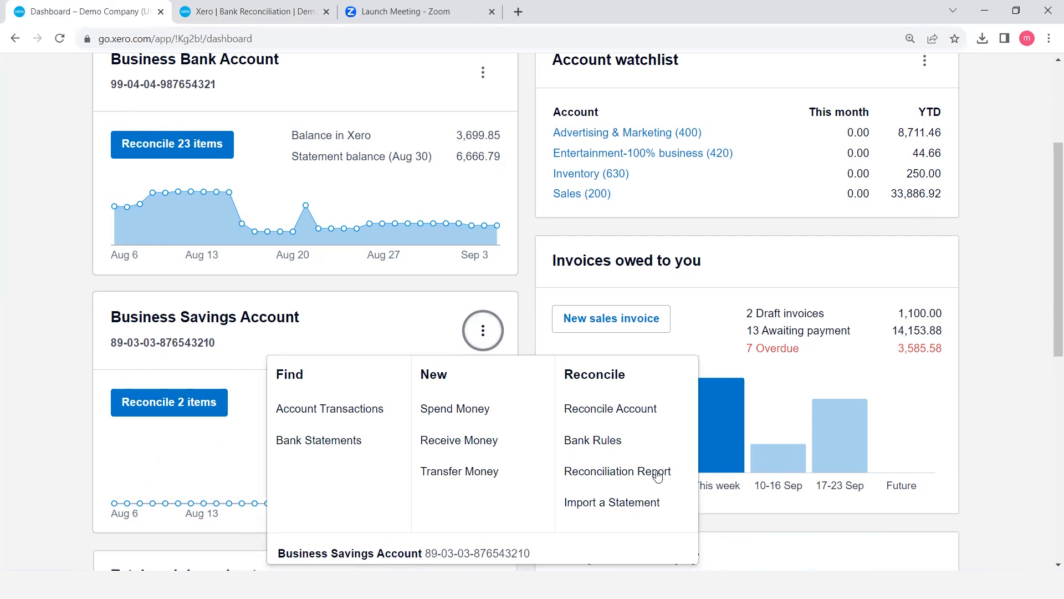
click(631, 503)
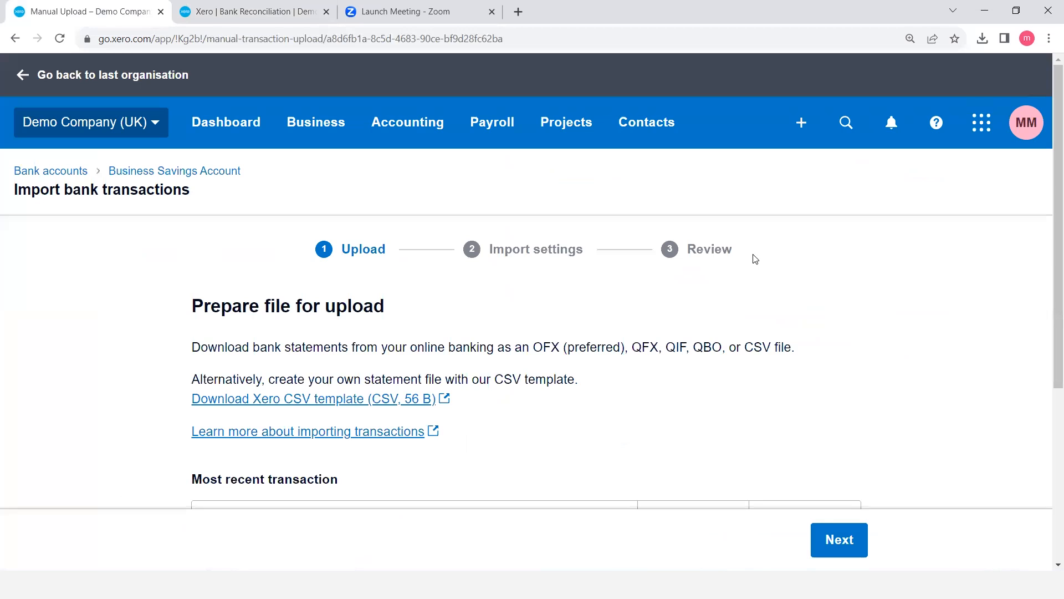
Download the Xero CSV statement template and open the downloaded file in Excel
scroll(755, 259, down, 2)
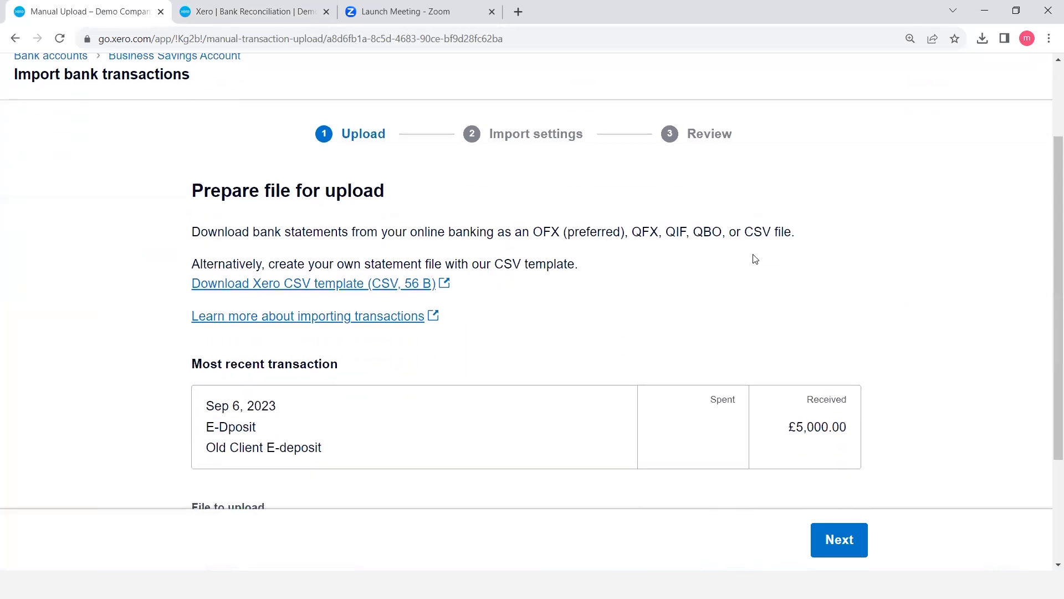
click(382, 293)
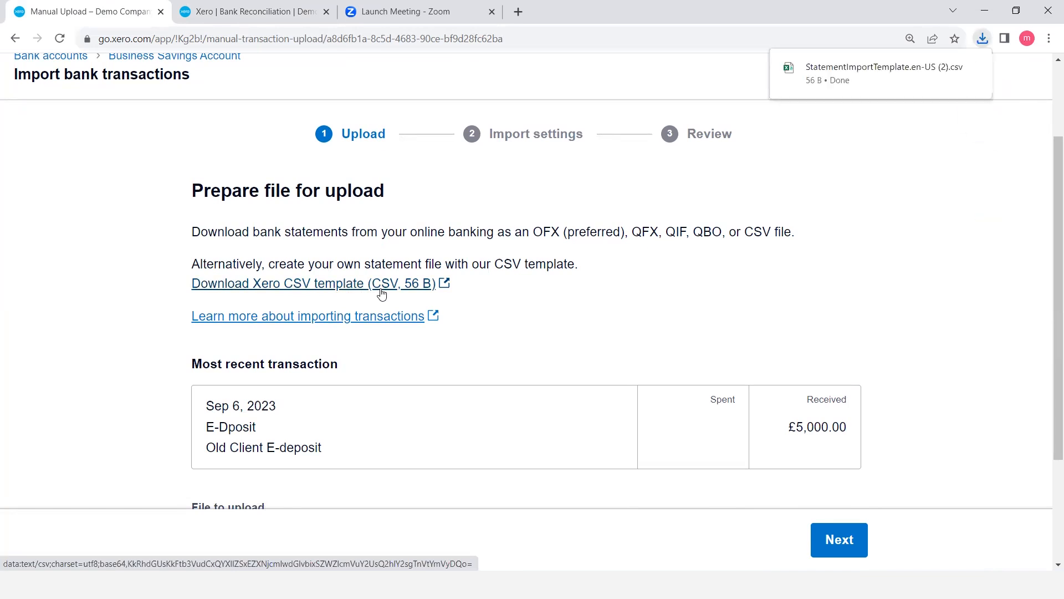
mouse_move(957, 89)
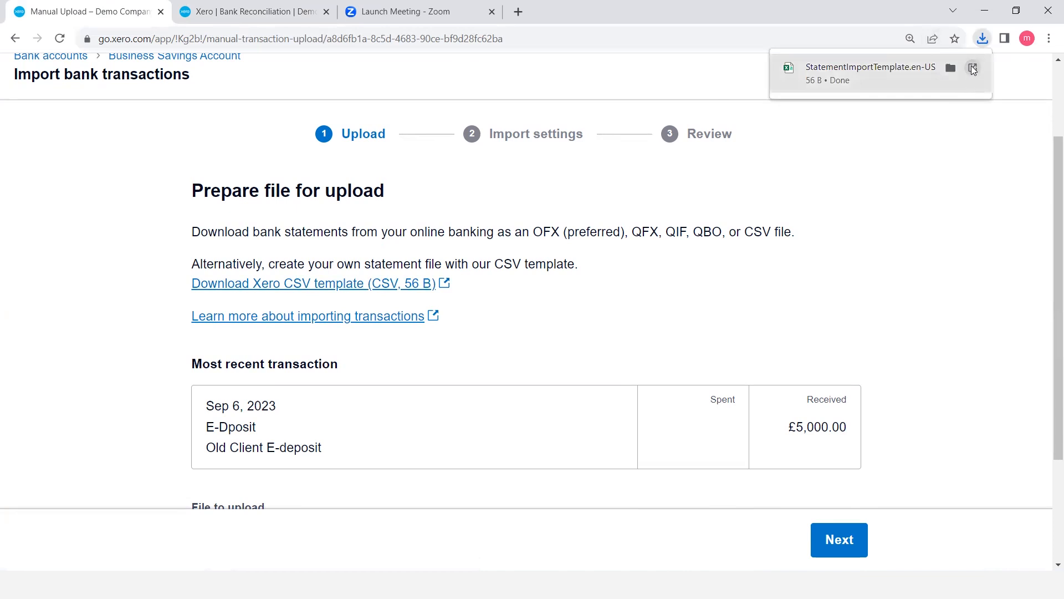
click(972, 67)
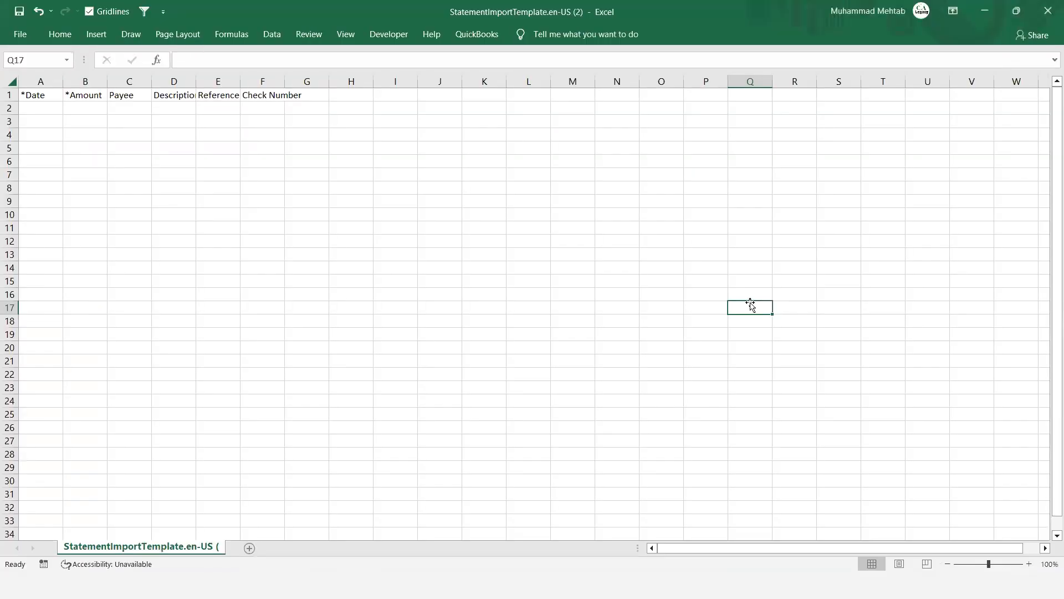
Enlarge the sheet to 160% and go to the Date header in cell A1
scroll(358, 209, up, 4)
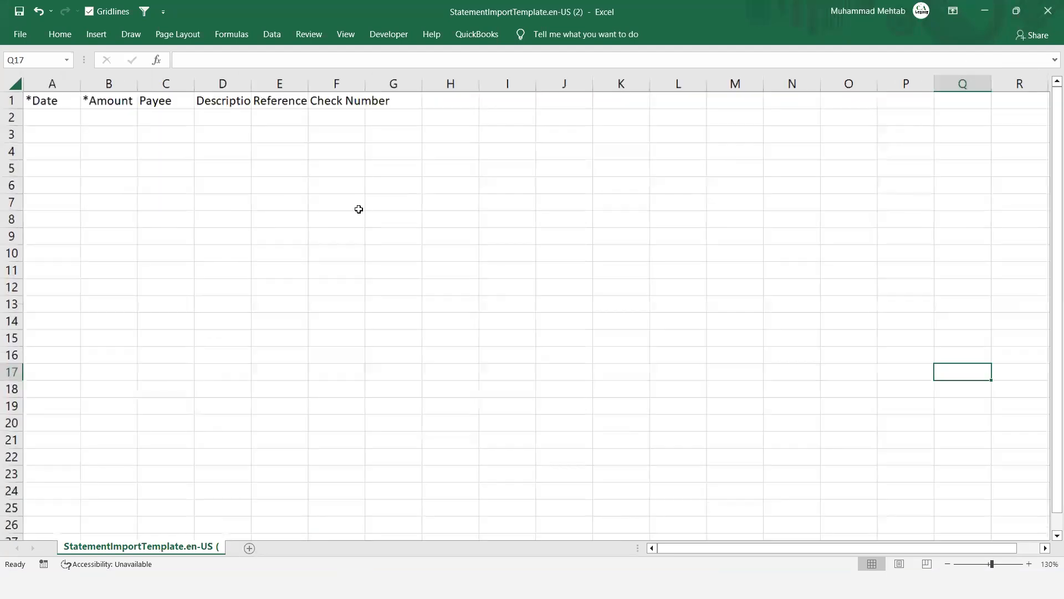
key(Left)
key(Left)
key(Left)
key(Left)
key(Left)
key(Left)
key(Left)
key(Left)
key(Left)
key(Left)
key(Left)
key(Left)
key(Left)
key(Left)
key(Left)
key(Left)
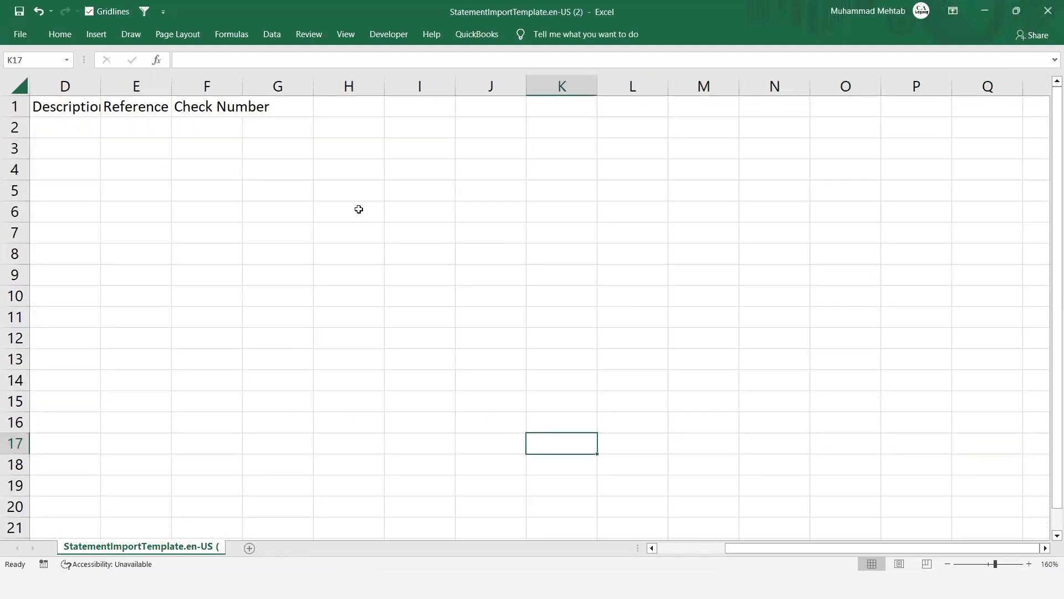
key(Up)
key(Up)
key(Up)
key(Up)
key(Up)
key(Up)
key(Up)
key(Up)
key(Up)
key(Up)
key(Up)
key(Up)
key(Up)
key(Up)
key(Up)
key(Up)
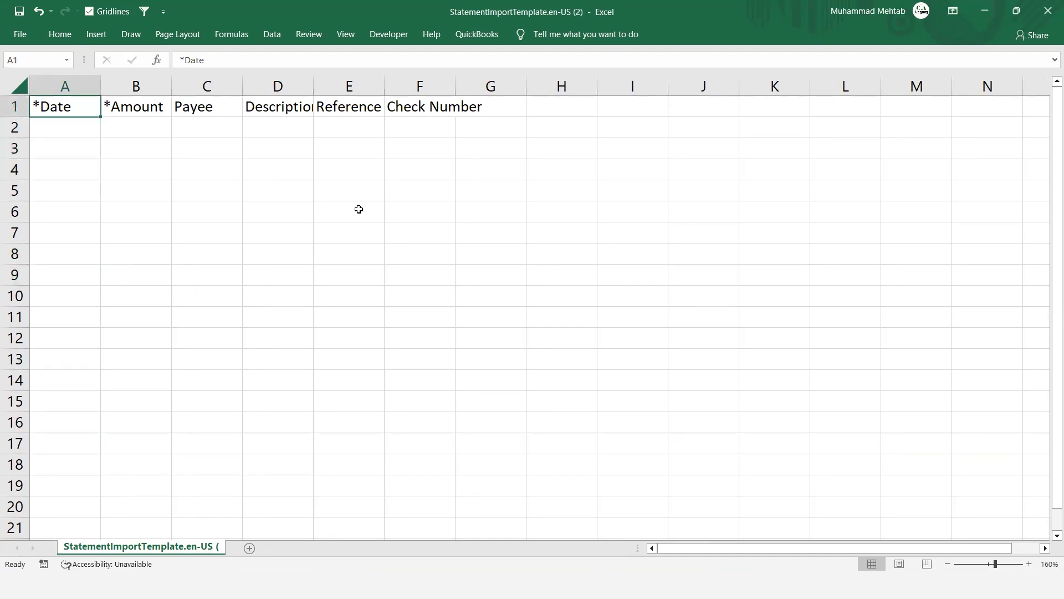
Widen column D so that the whole Description header fits
key(Right)
key(Right)
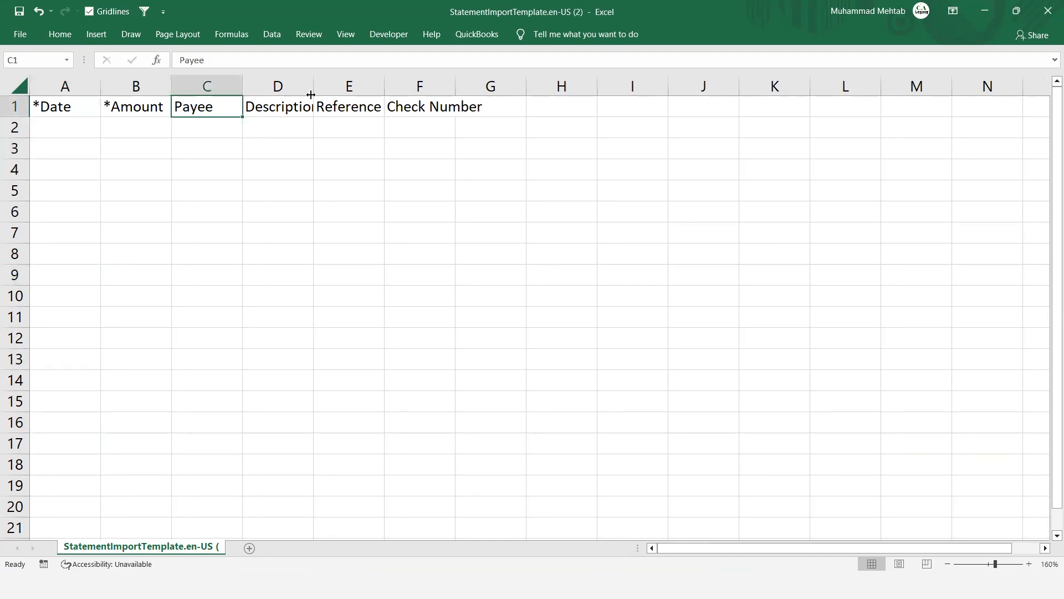
drag(313, 92, 378, 92)
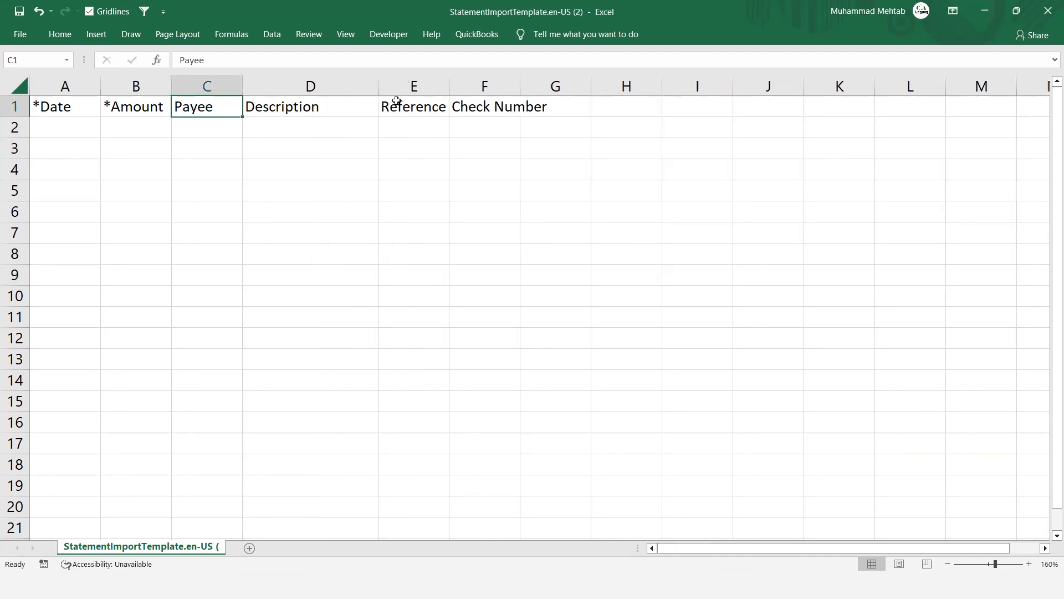
Fill the Date and Amount header cells A1:B1 with light orange
click(80, 124)
key(Up)
key(shift+Right)
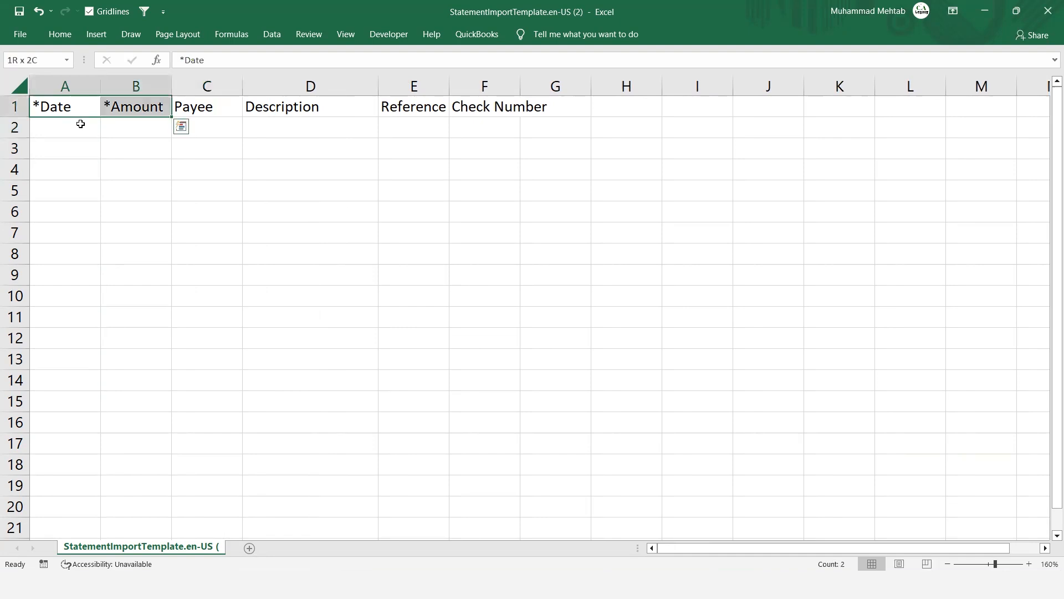
key(alt+h)
key(h)
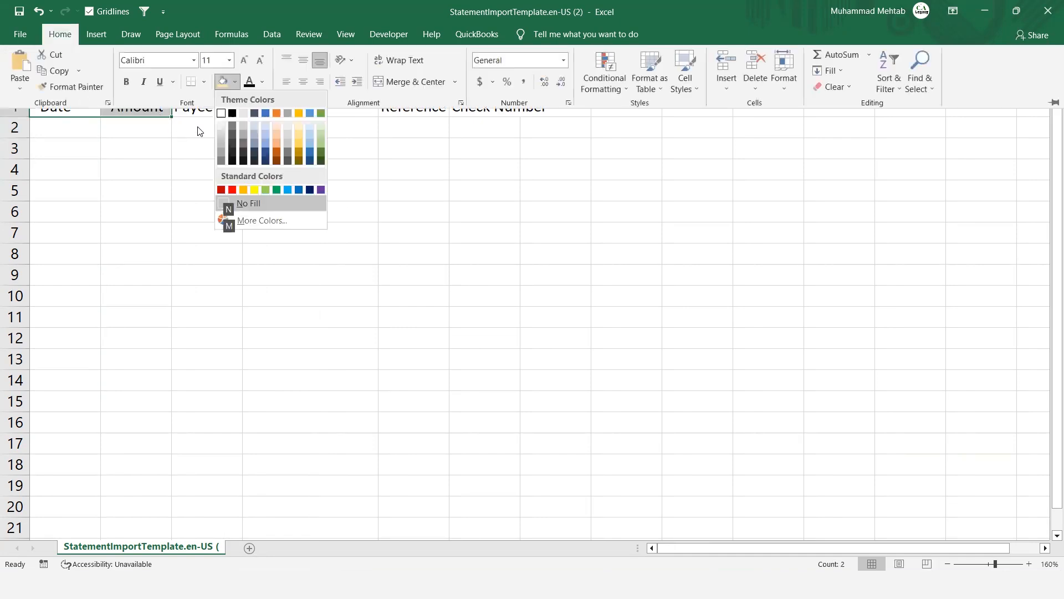
click(276, 136)
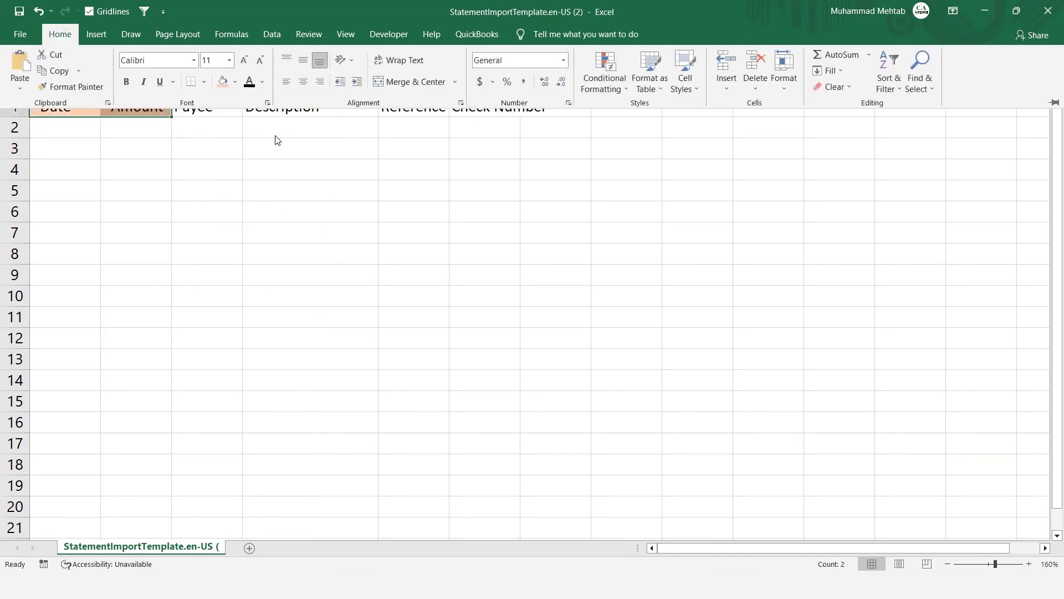
key(Down)
key(Up)
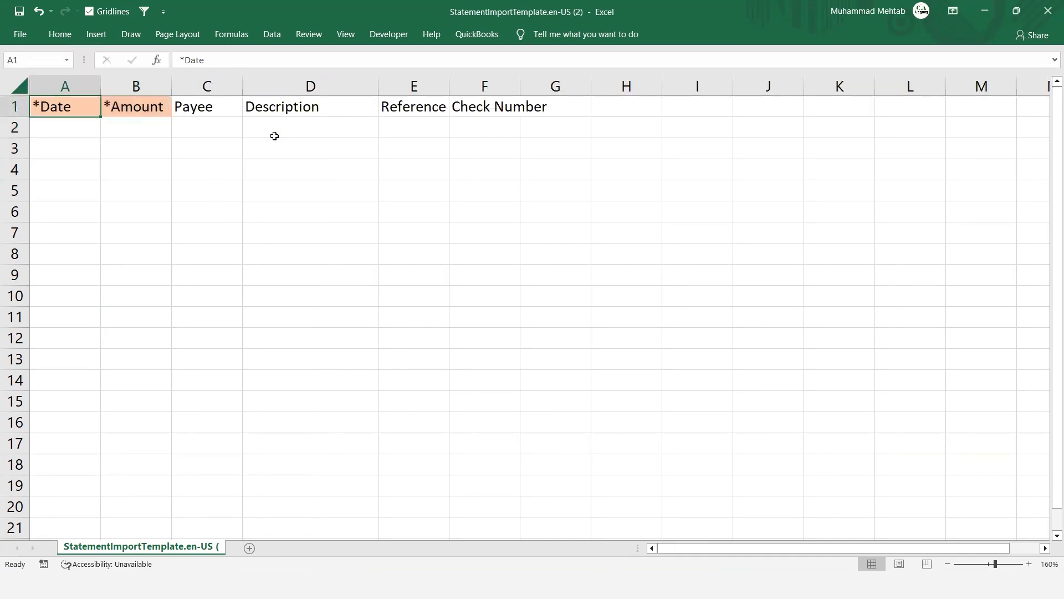
Examine the required Date and Amount columns, ending on the first empty date cell, A2
key(Right)
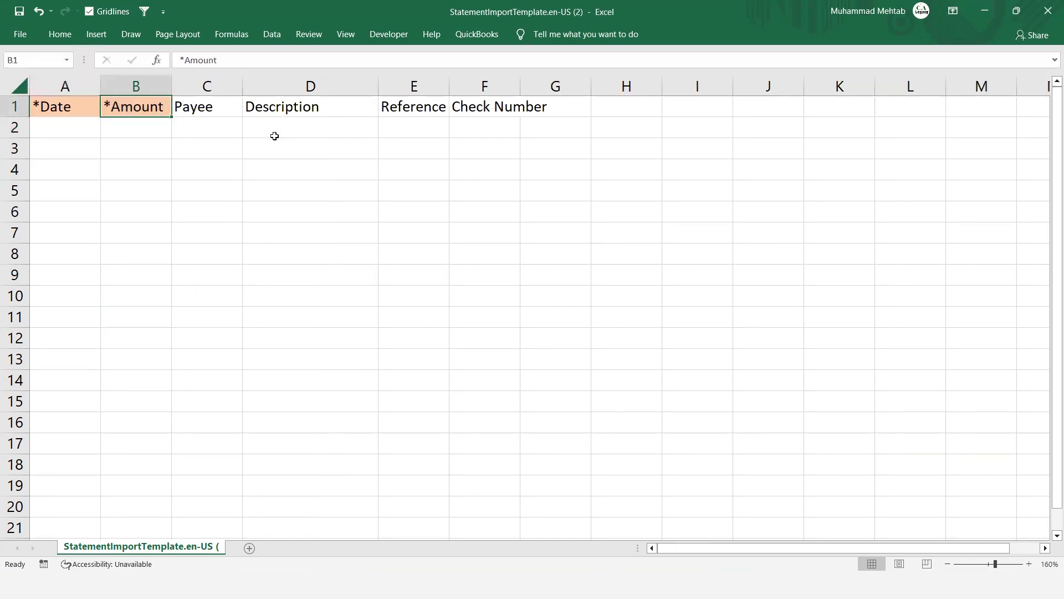
key(Left)
key(Down)
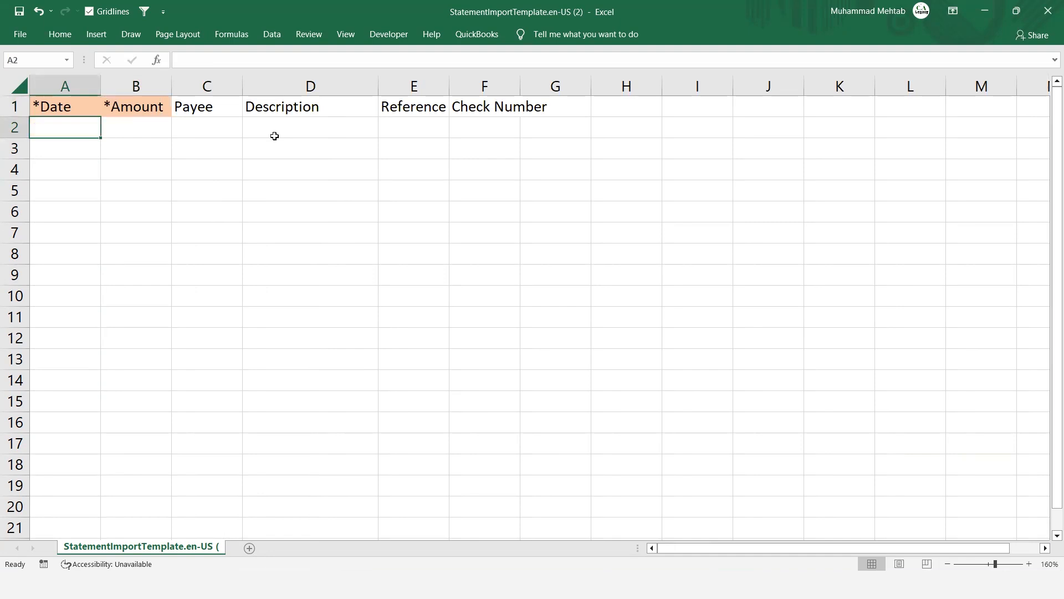
click(150, 128)
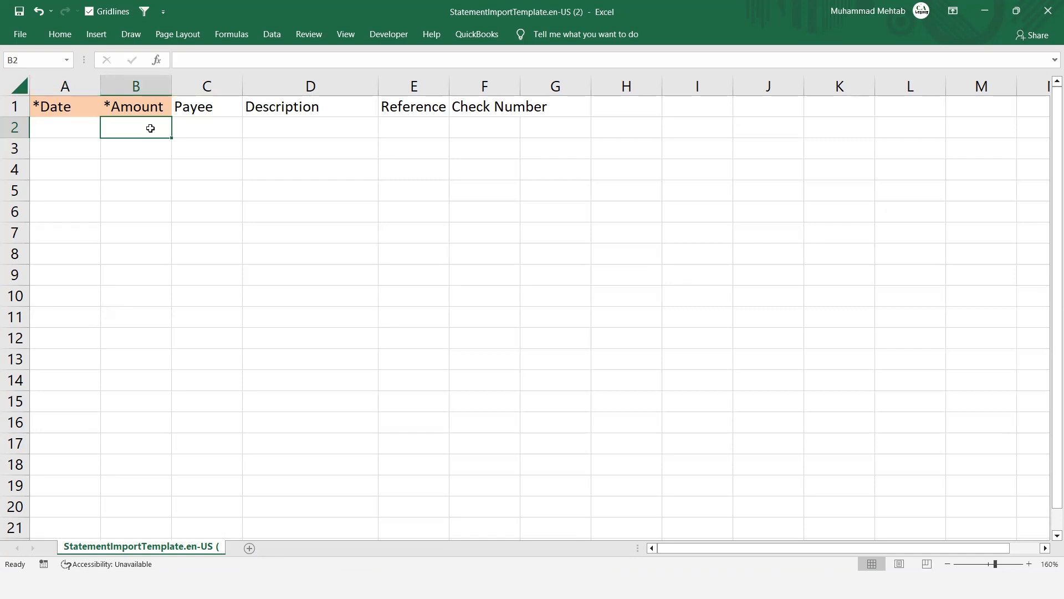
click(64, 128)
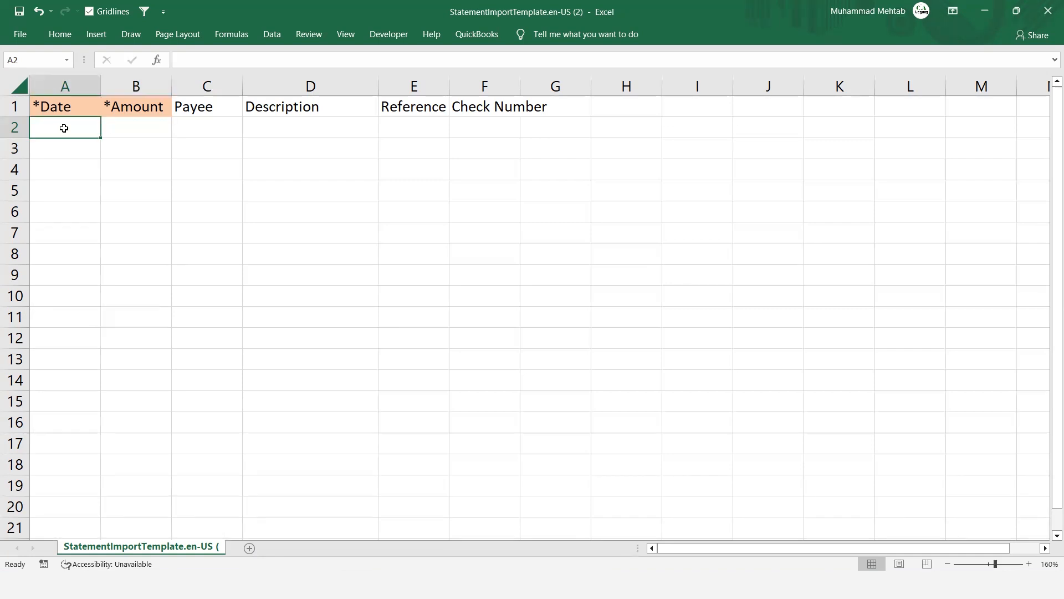
Enter 03 Sep 2023 as the first transaction date in cell A2
text(03)
text(s)
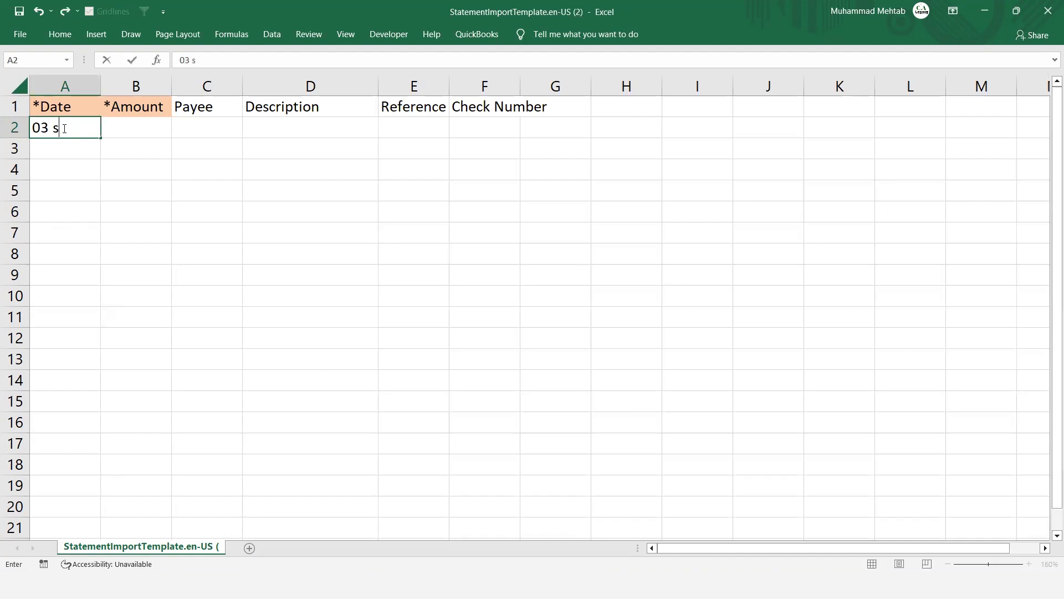
text(ep 2-)
key(BackSpace)
text(023)
key(Return)
Copy the date from A2 down into A3 and change it to 9/4/2023
key(ctrl+d)
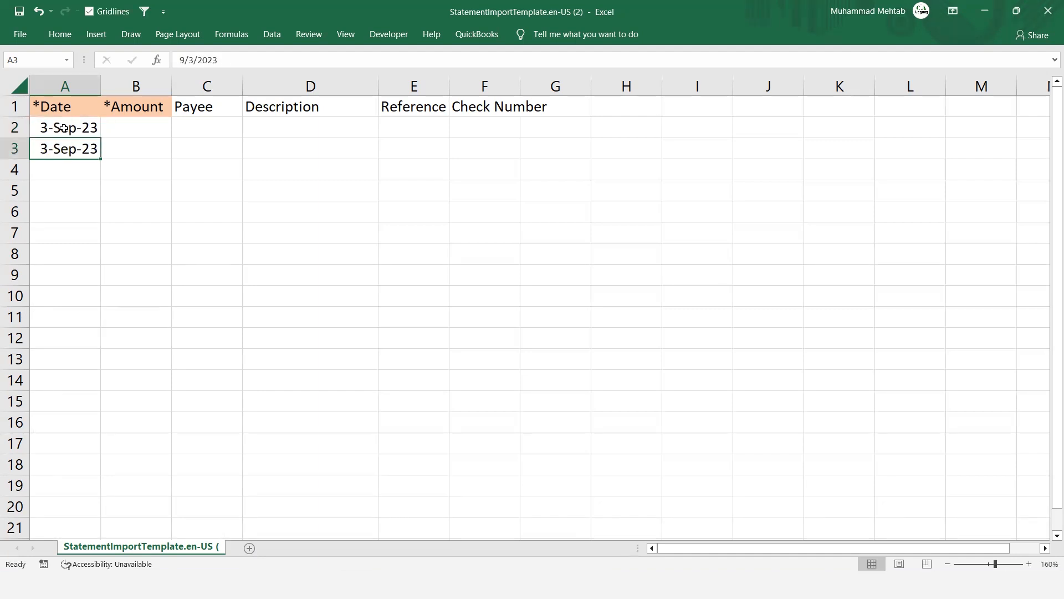
key(F2)
key(Left)
key(Left)
key(Left)
key(Left)
key(Left)
key(Left)
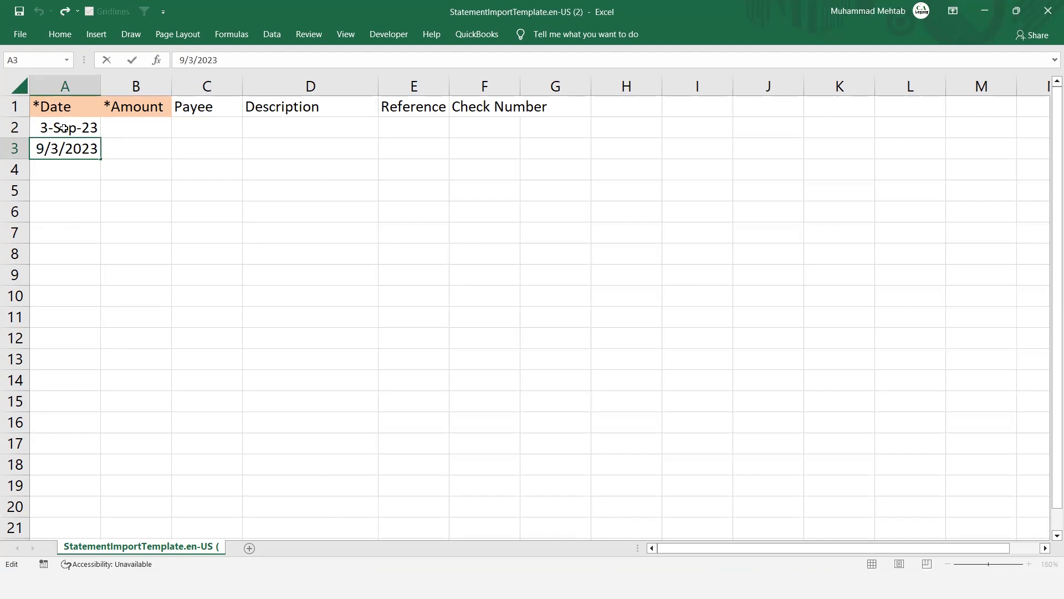
key(BackSpace)
text(4)
key(Return)
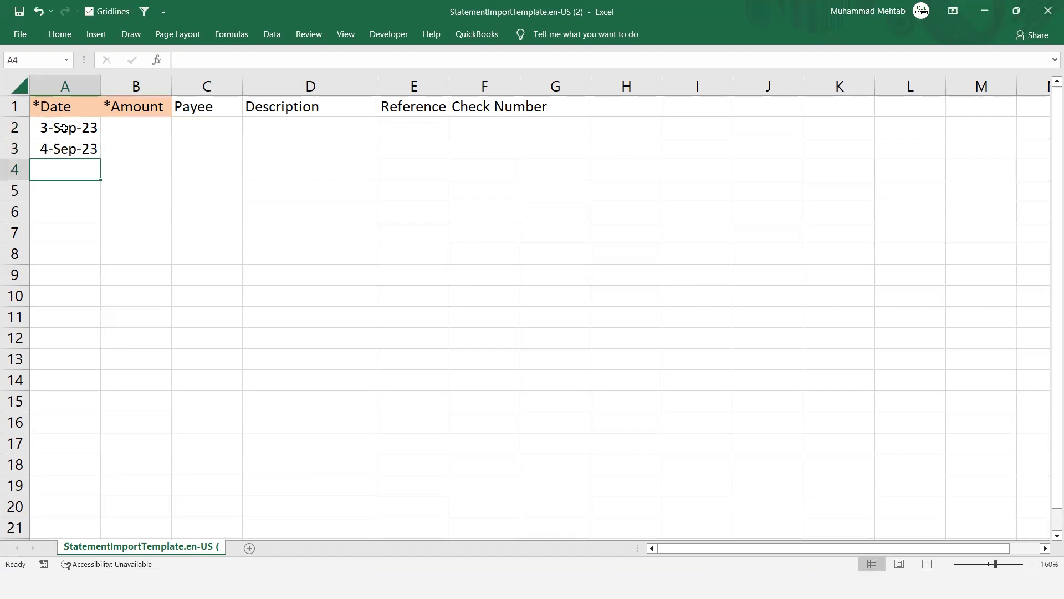
Copy the date from A3 down into A4 and change it to 9/5/2023
key(ctrl+d)
key(F2)
key(Left)
key(Left)
key(Left)
key(Left)
key(Left)
key(BackSpace)
text(5)
key(Return)
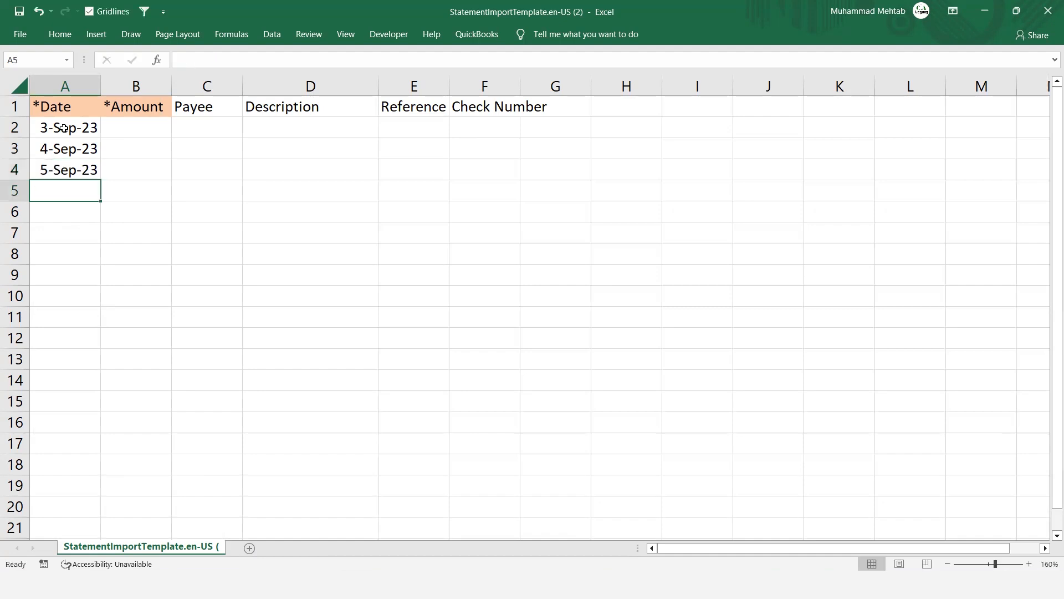
Enter the amounts -500, 750 and 925 in cells B2 to B4 for the three dated transactions
key(Up)
key(Up)
key(Up)
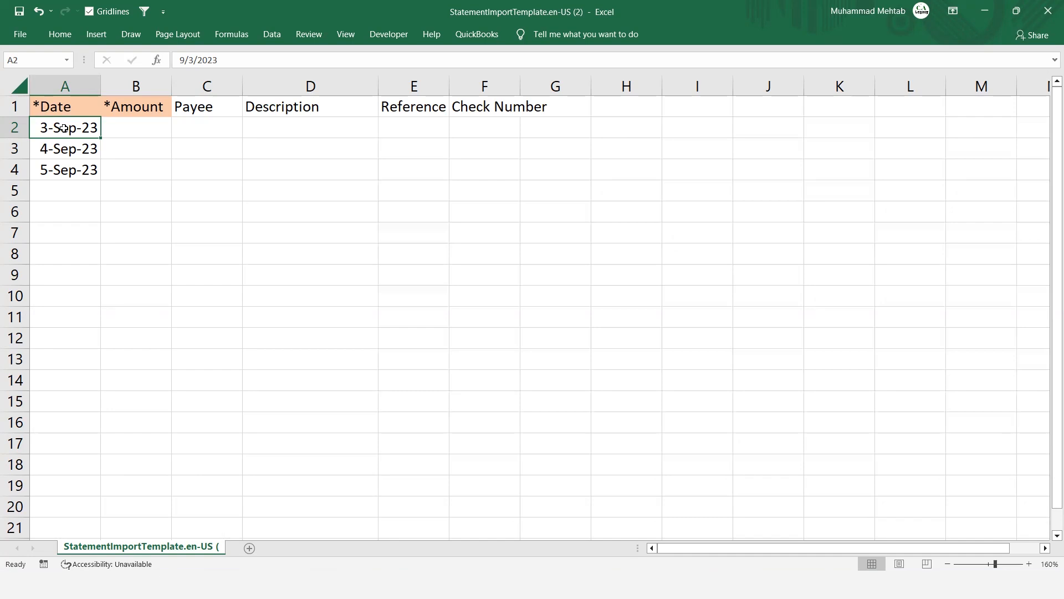
key(Tab)
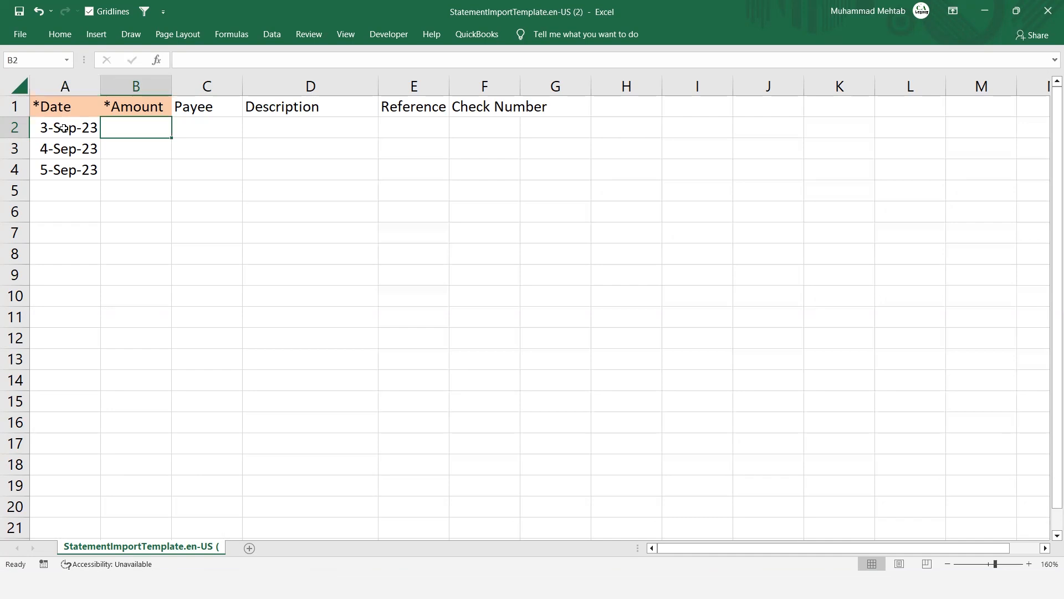
text(-500)
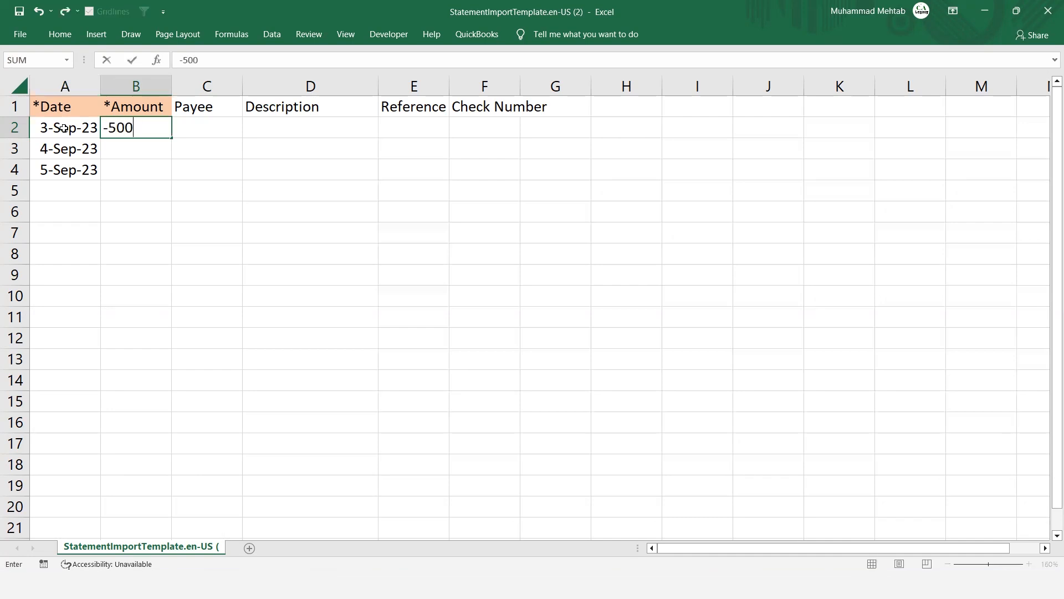
key(Return)
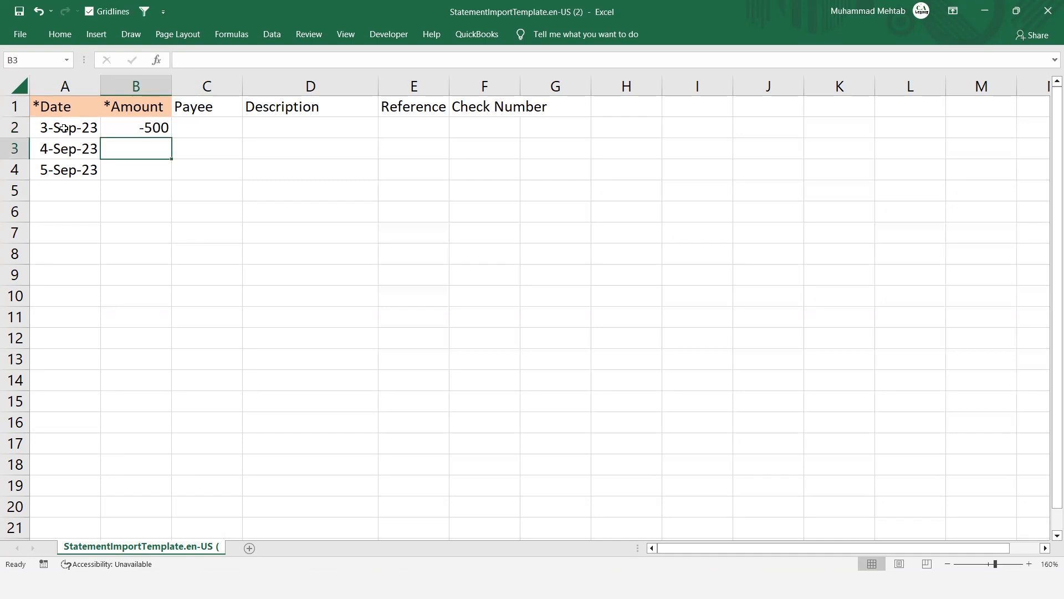
text(750)
key(Return)
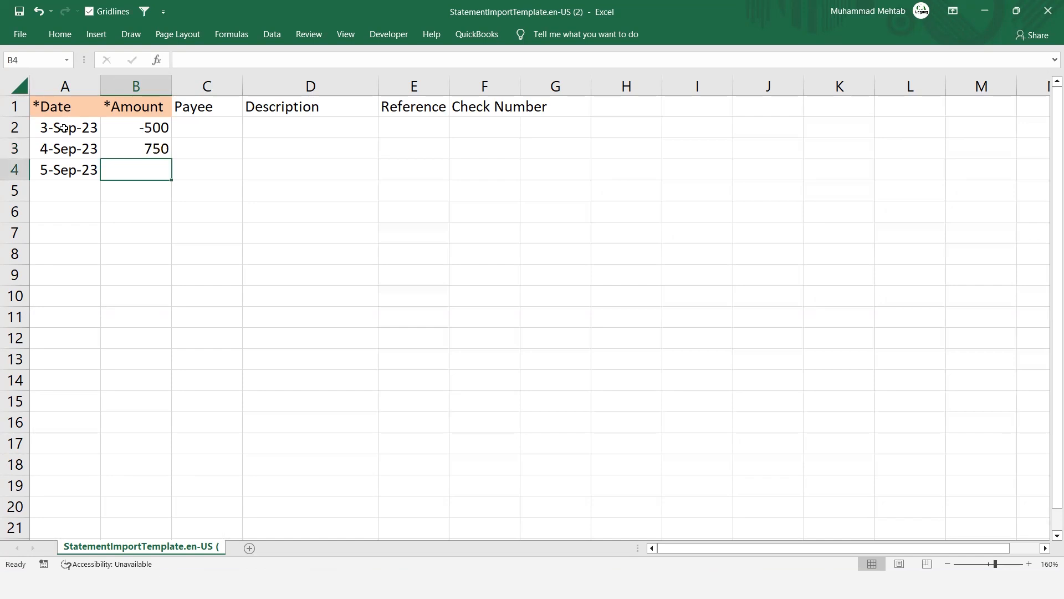
text(9)
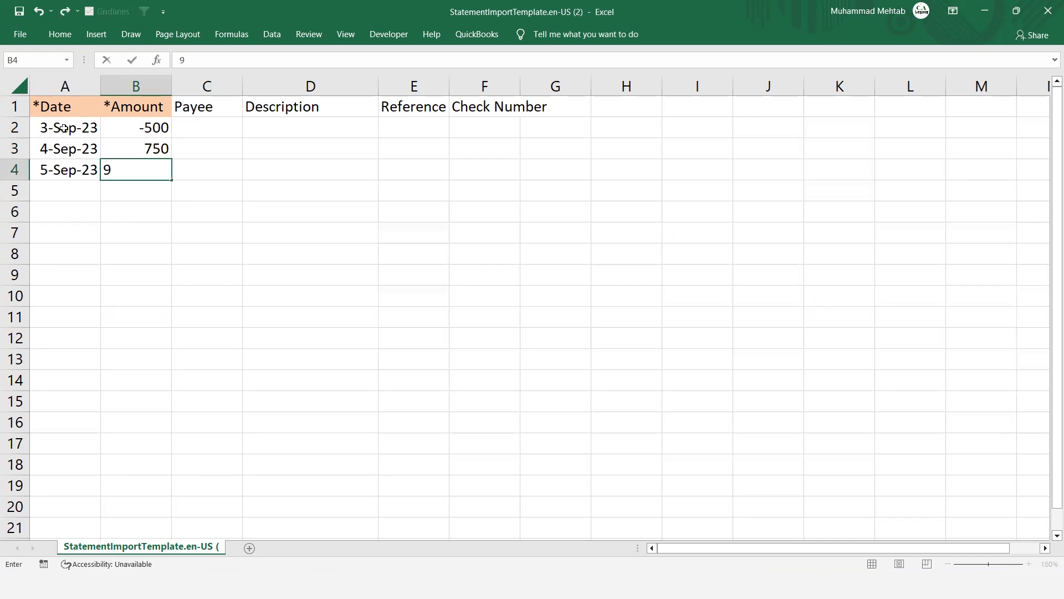
text(25)
key(Return)
Add a fourth transaction date in A5 by copying the date above and changing it to 9/6/2023
key(Up)
key(Down)
key(Left)
key(ctrl+d)
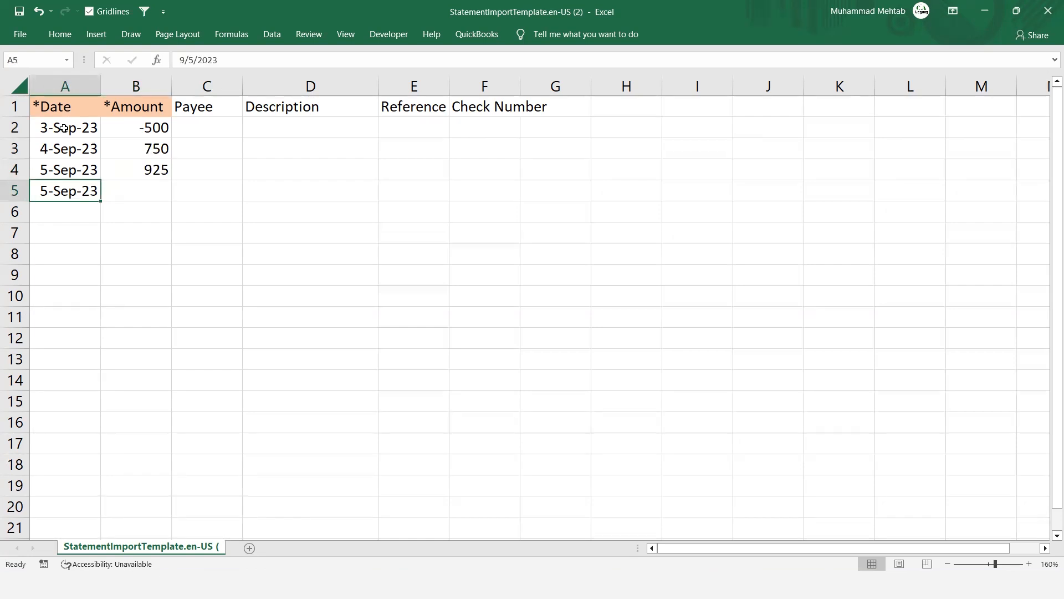
key(F2)
key(Left)
key(Left)
key(Left)
key(Left)
key(Left)
key(BackSpace)
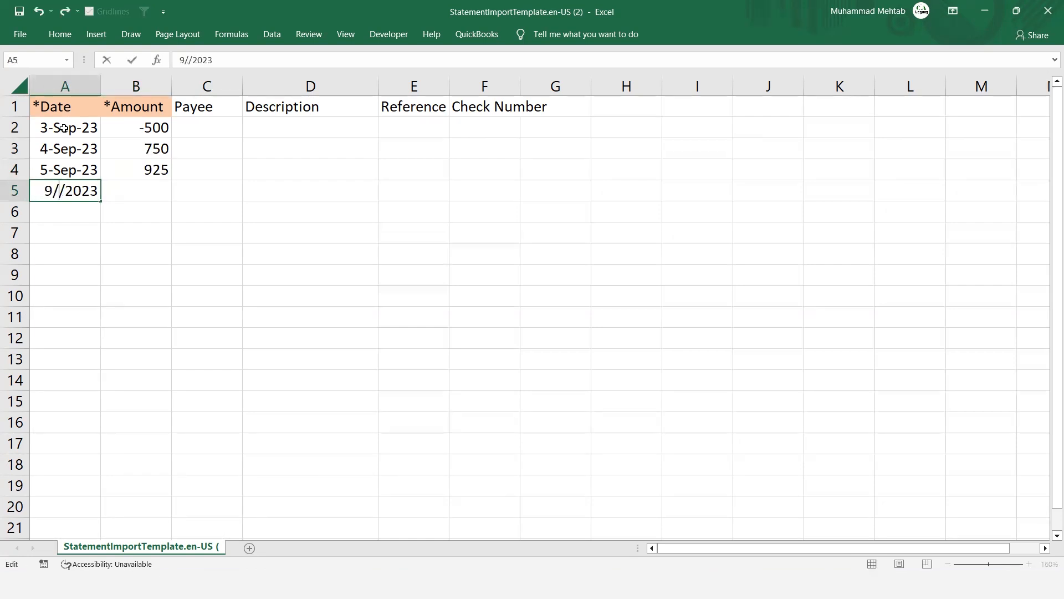
text(6)
key(Return)
Enter -300 as the amount of the fourth transaction in cell B5
key(Up)
key(Right)
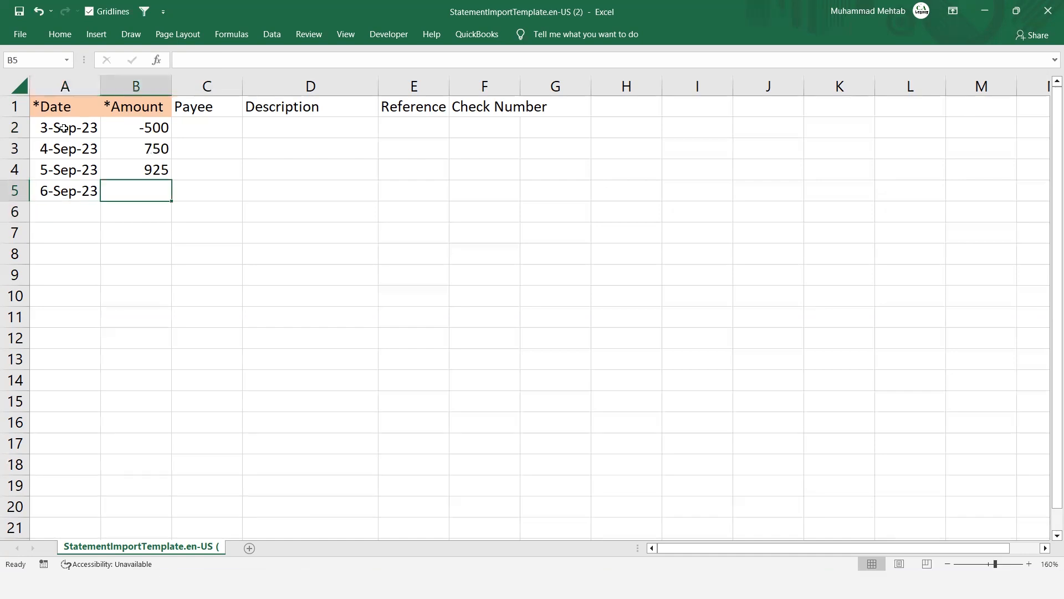
text(300)
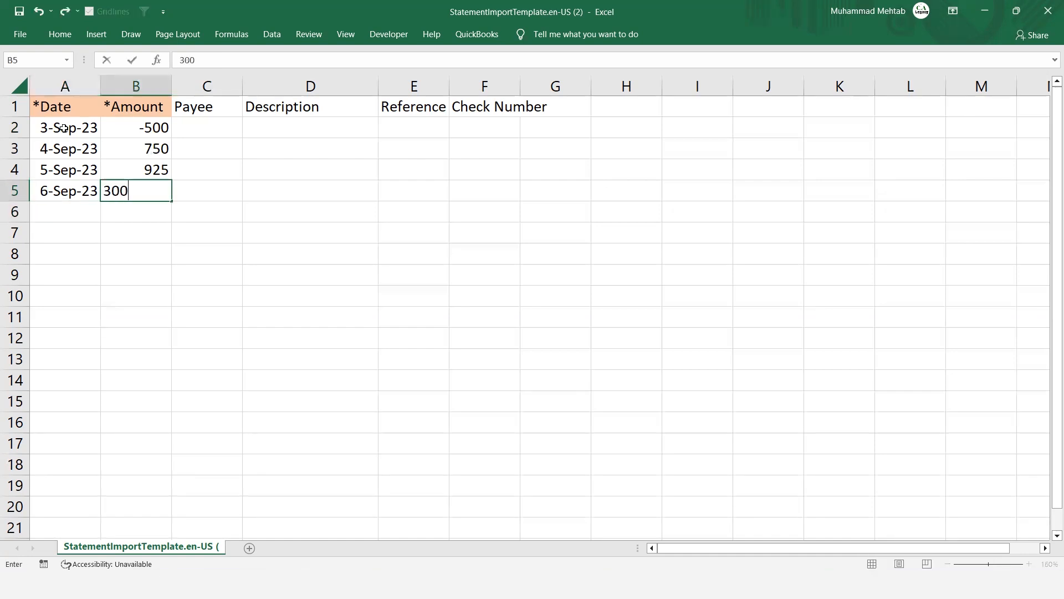
key(Left)
key(Right)
key(F2)
key(Home)
text(-)
key(Return)
Enter FoodPanda as the payee of the first transaction in cell C2
key(Up)
key(Up)
key(Up)
key(Up)
key(Right)
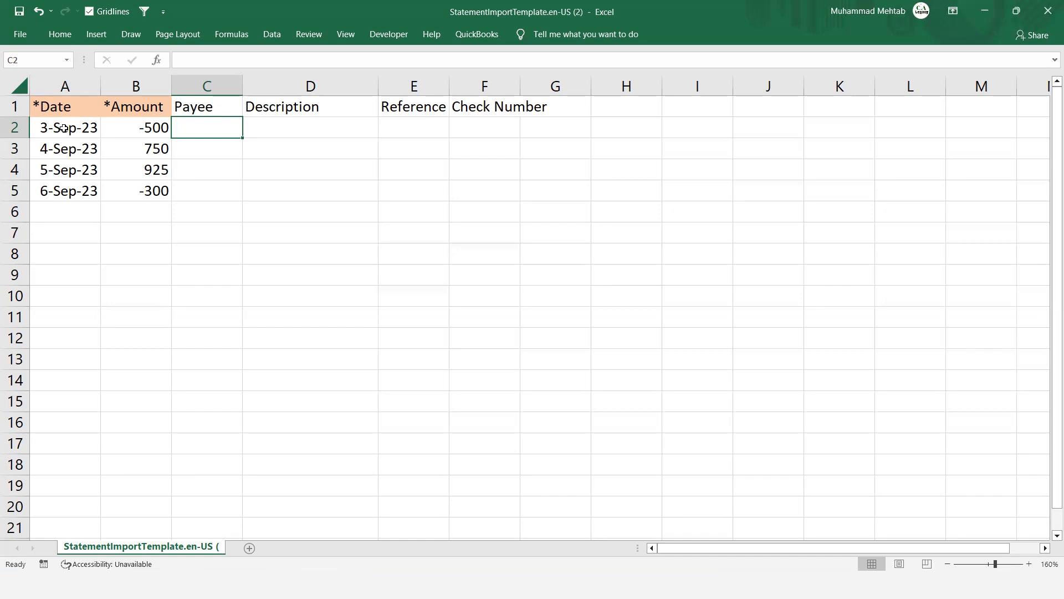
text(FP)
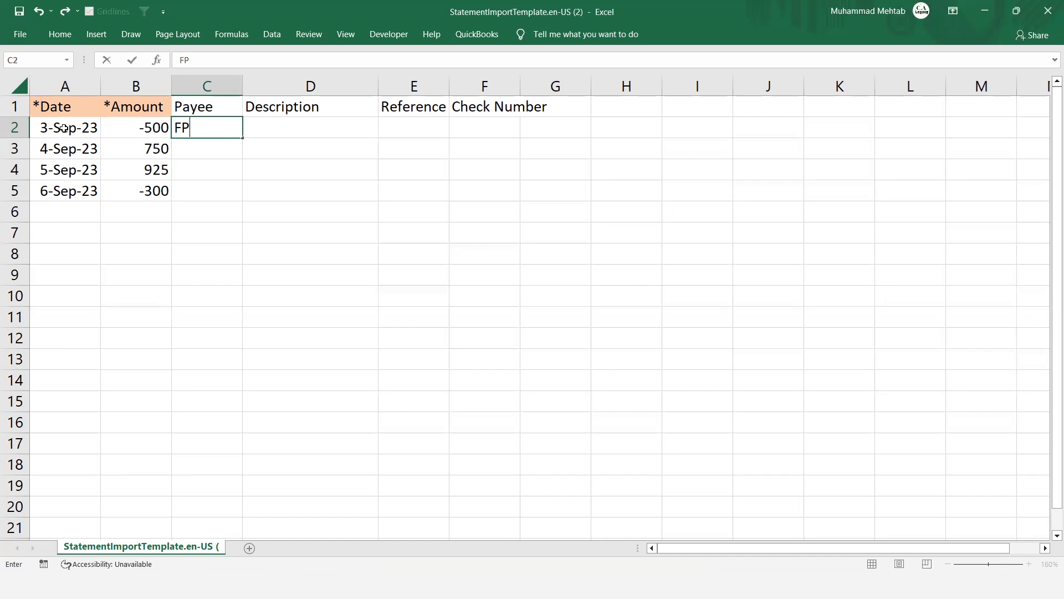
key(BackSpace)
text(oodPn)
key(BackSpace)
text(andqa)
key(BackSpace)
key(BackSpace)
text(a)
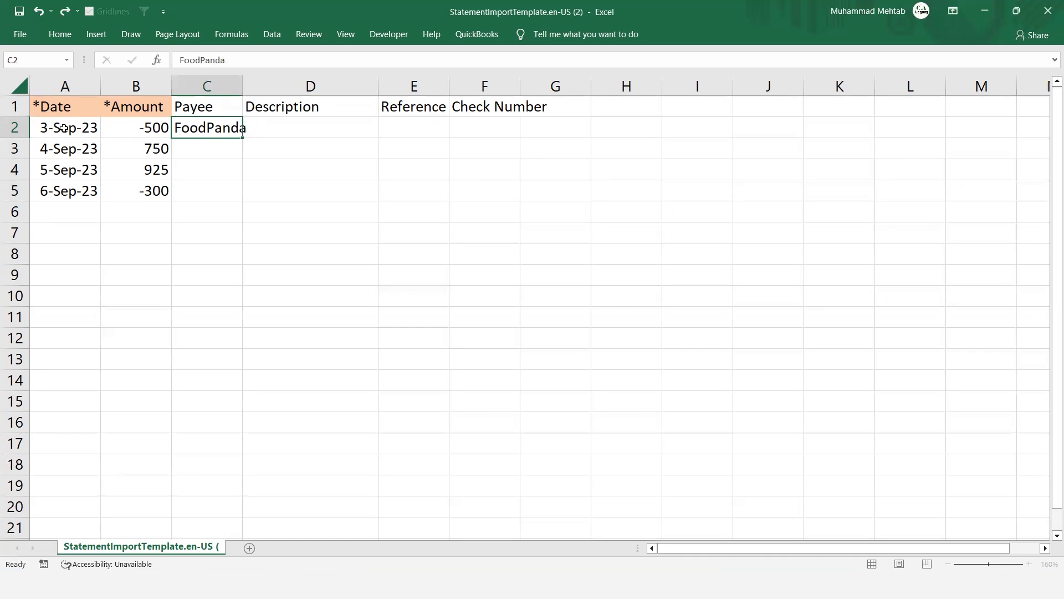
key(Return)
AutoFit column C to the FoodPanda payee in C2
key(Up)
key(alt+h)
key(o)
key(i)
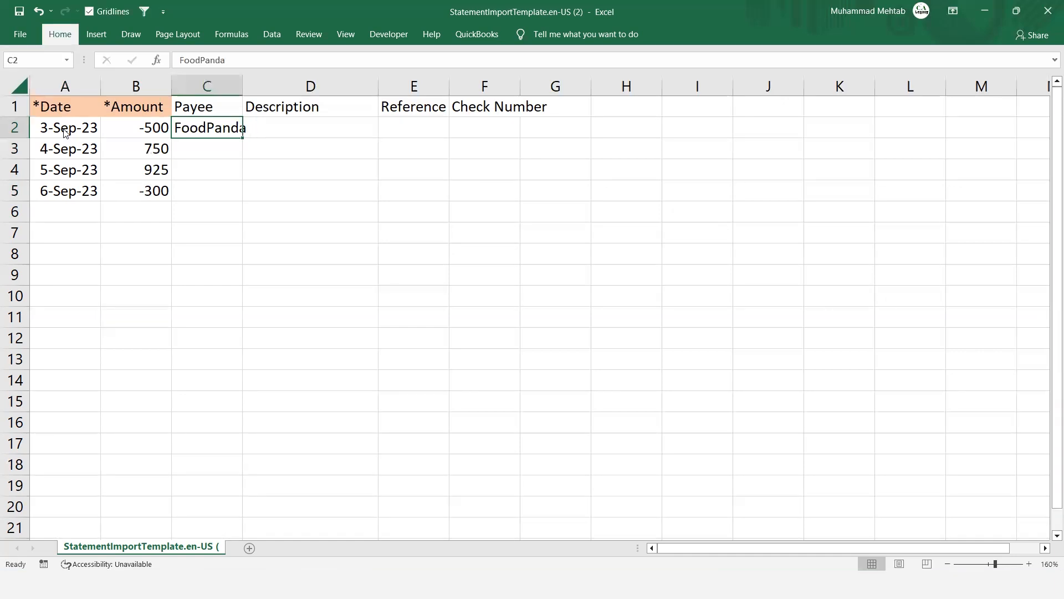
Enter Order Food as the first transaction's description in cell D2
key(Right)
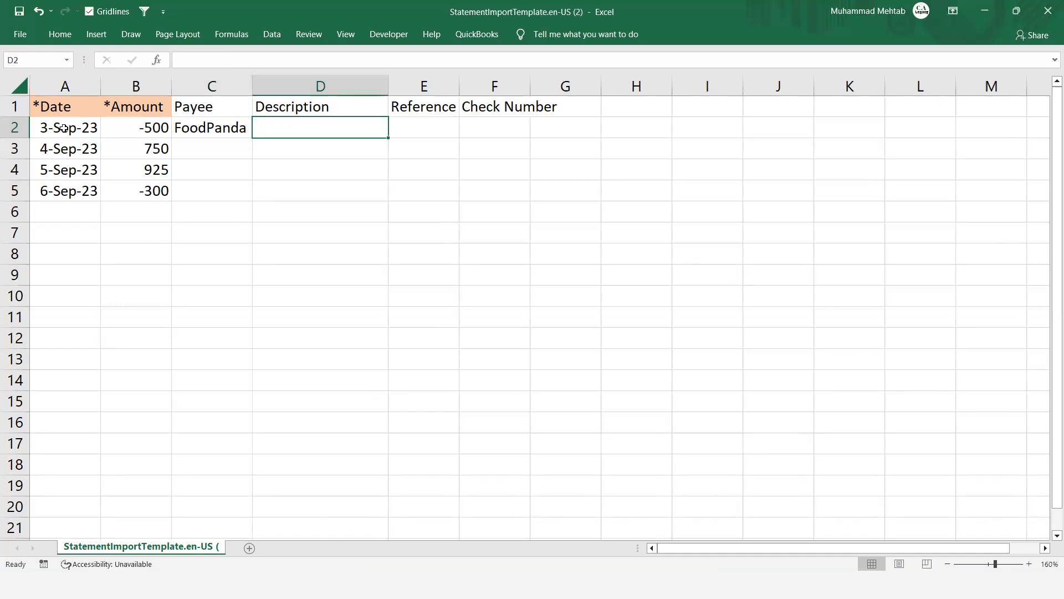
text(O)
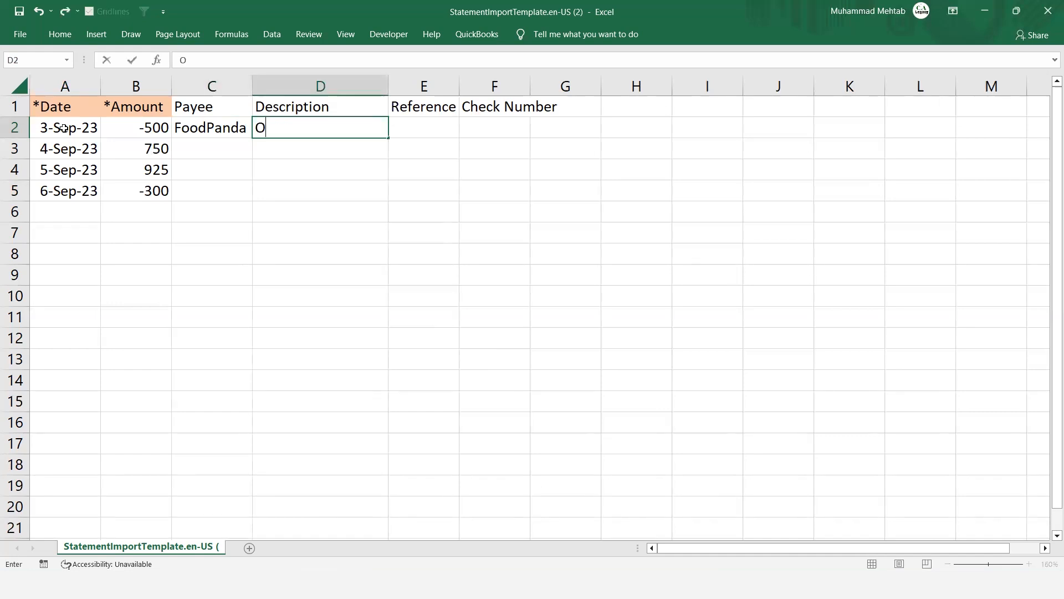
text(rder Food)
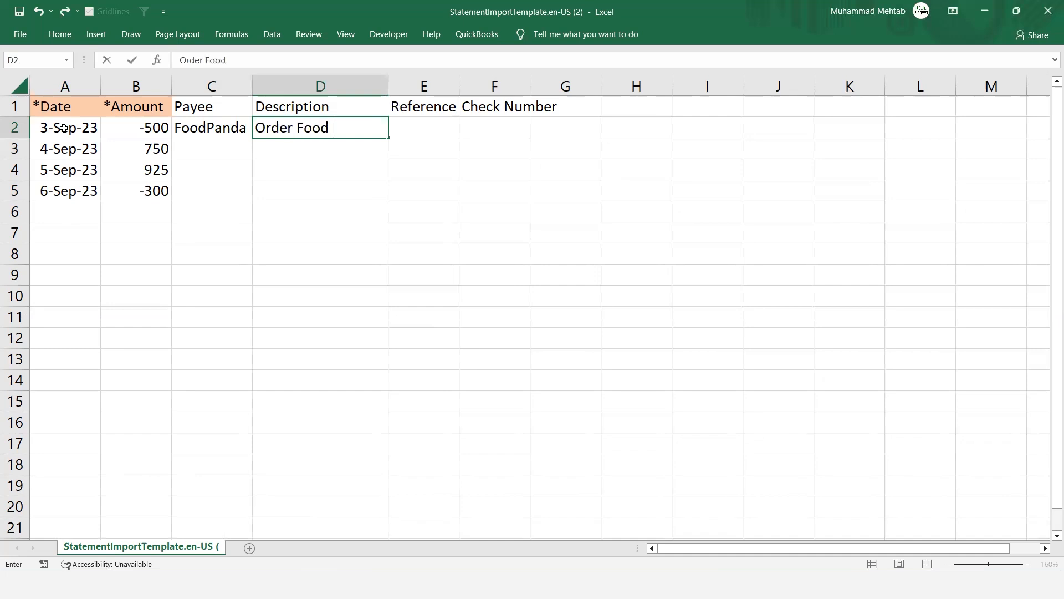
key(Return)
key(Up)
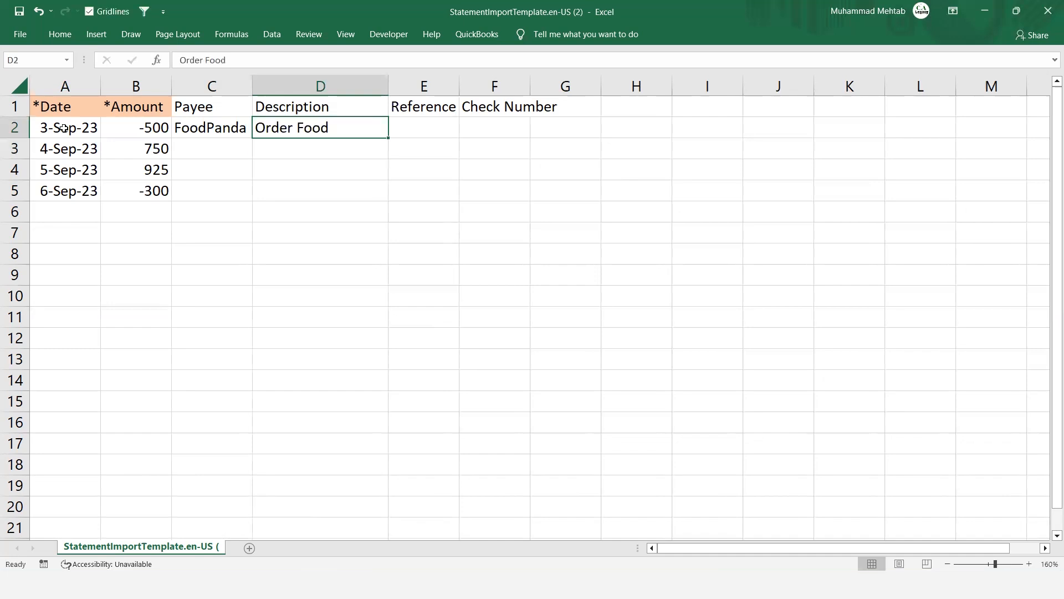
Examine the first transaction's date, amount, payee and description across row 2
key(Right)
key(Left)
key(Left)
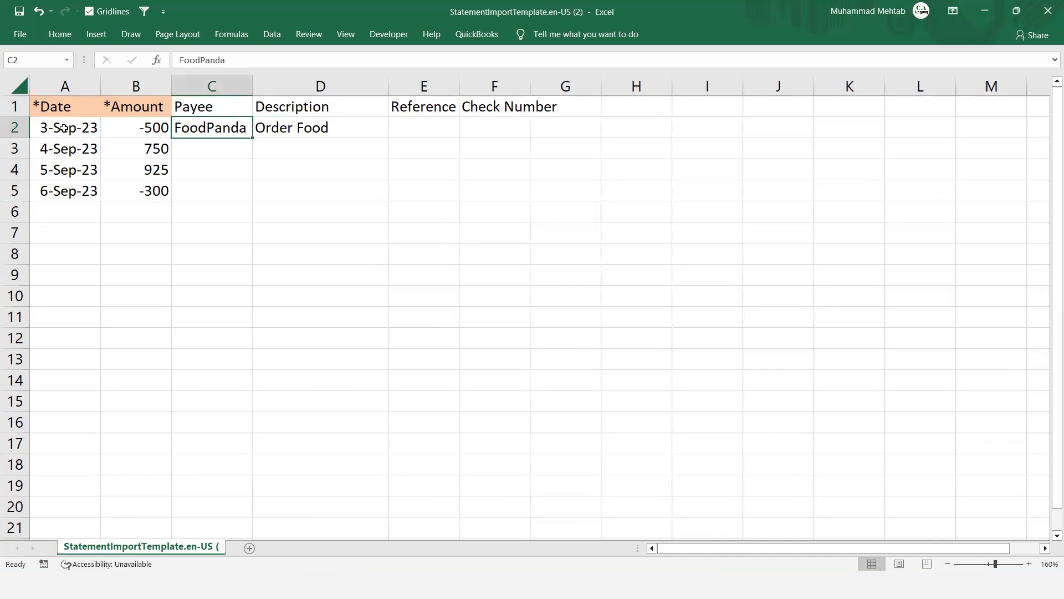
key(Down)
key(Up)
key(Left)
key(Left)
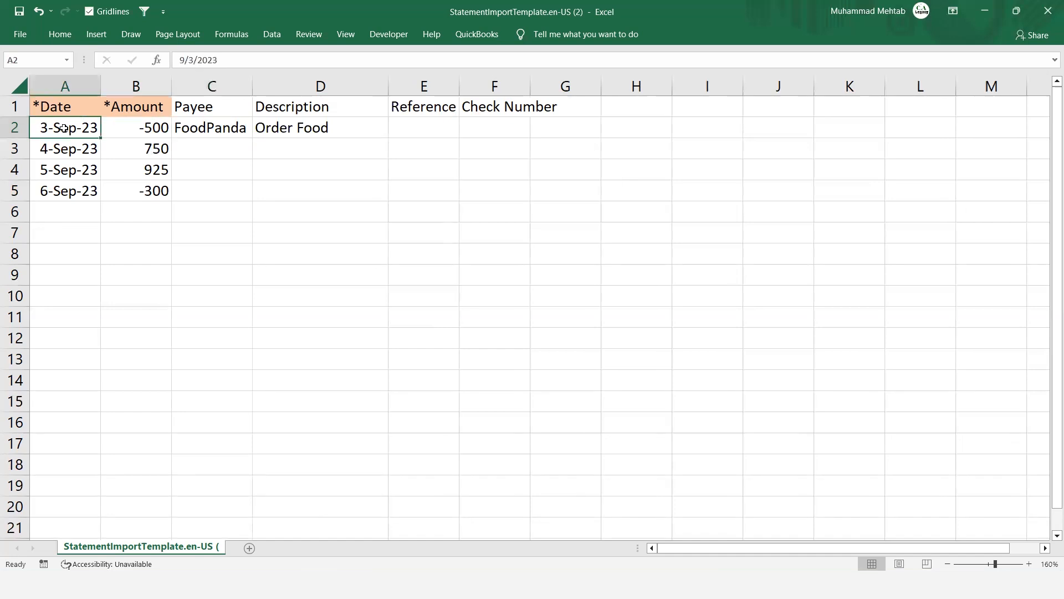
key(Right)
key(Right)
key(Right)
key(Right)
Enter Online Fund Received as the payee of the second transaction in cell C3
key(Down)
key(Left)
key(Left)
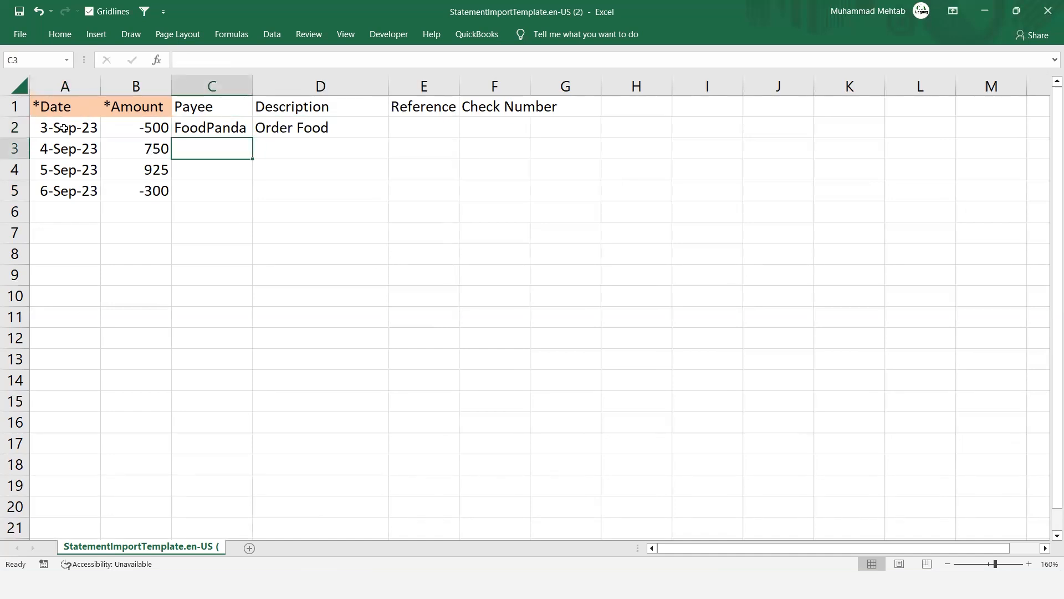
text(On)
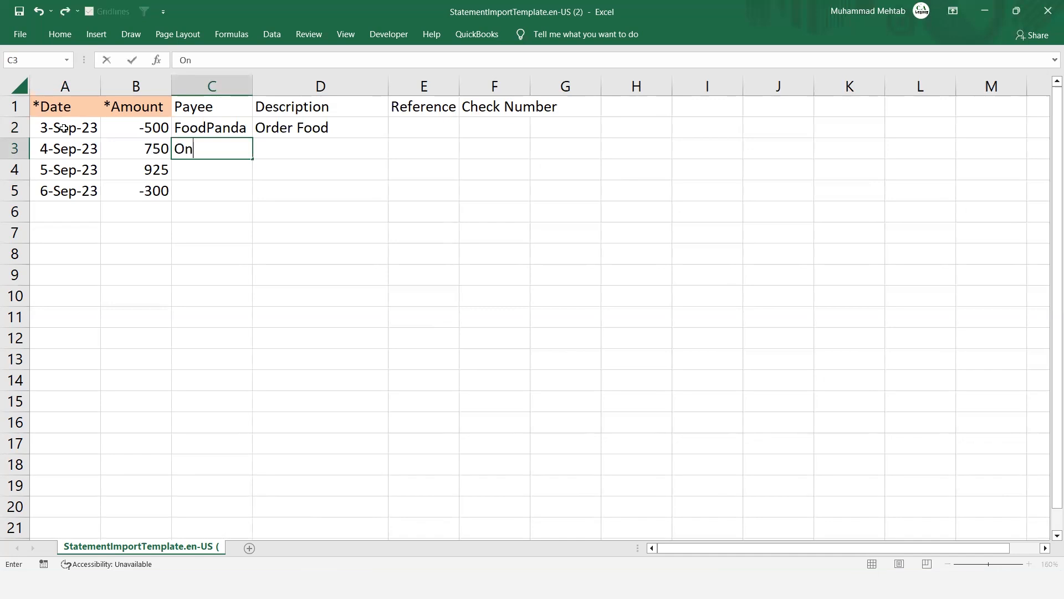
text(line Fund Receive)
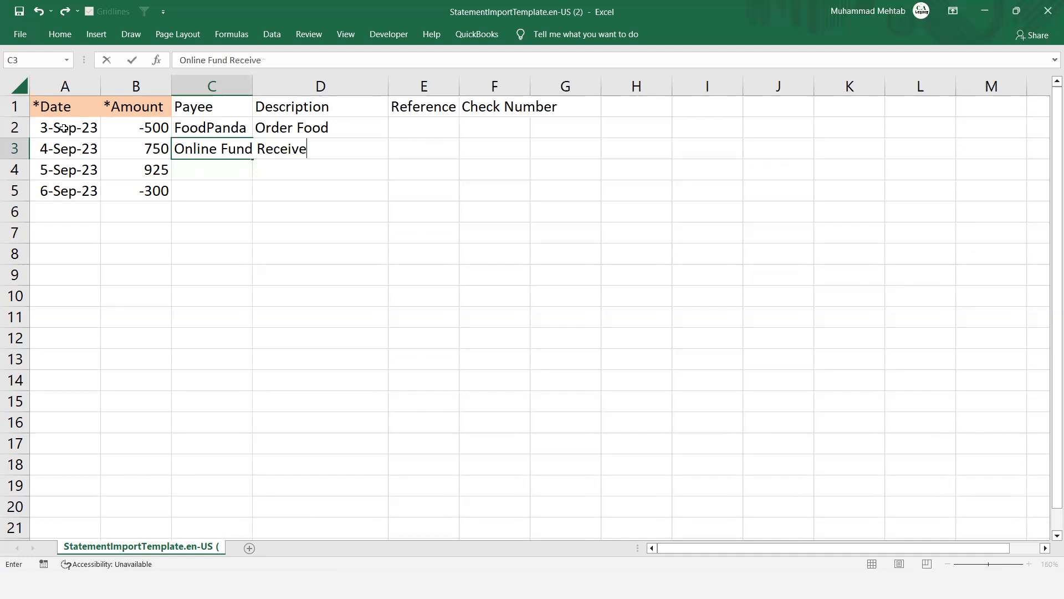
text(d)
key(Return)
AutoFit column C to the Online Fund Received payee in C3
key(Up)
key(alt+h)
key(o)
key(i)
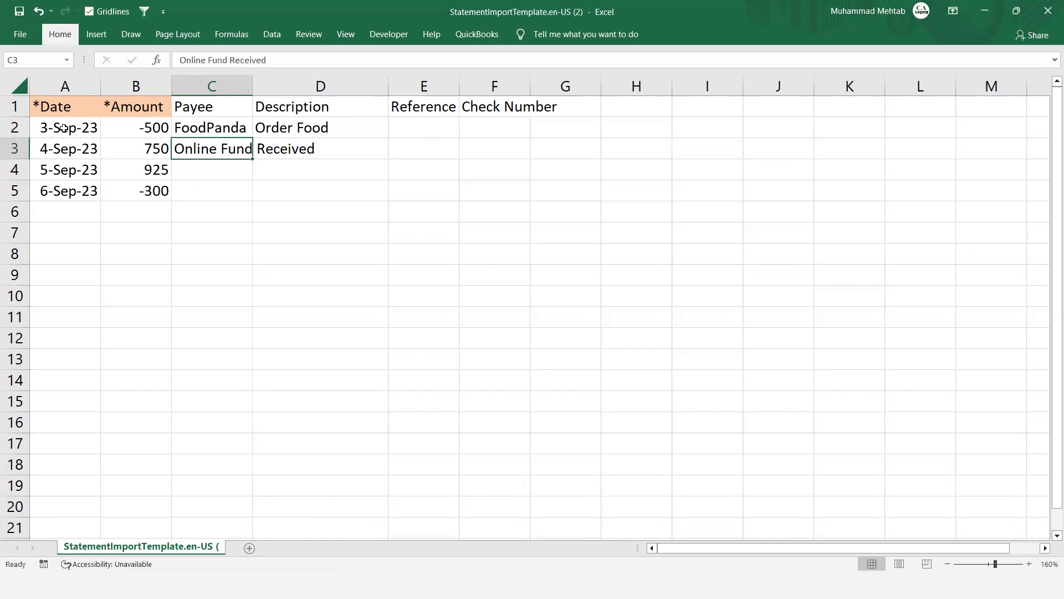
Enter Old Customer Online Receipt as the second transaction's description in cell D3
key(Right)
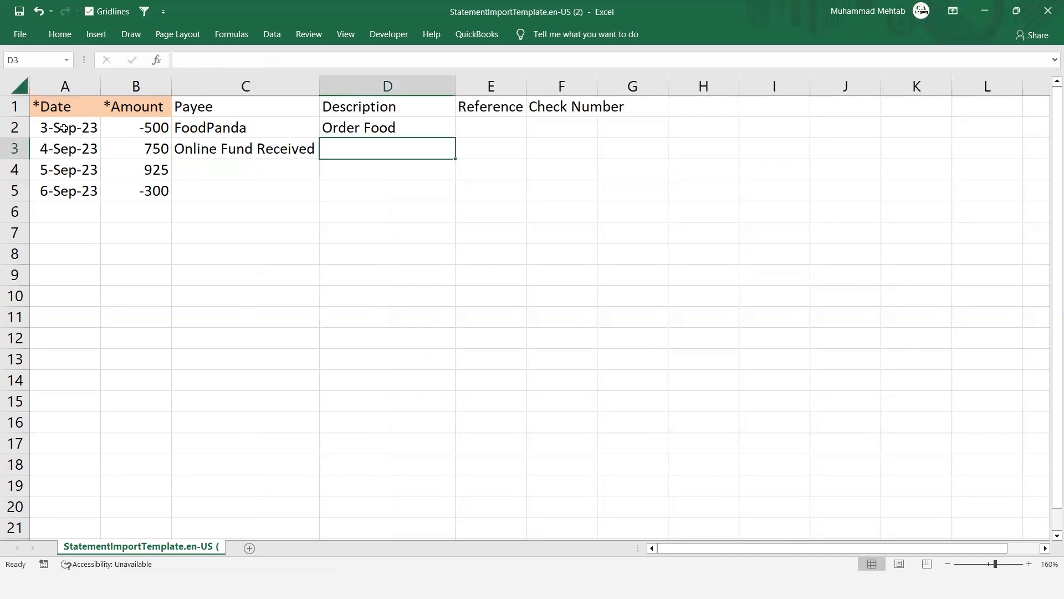
text(Old )
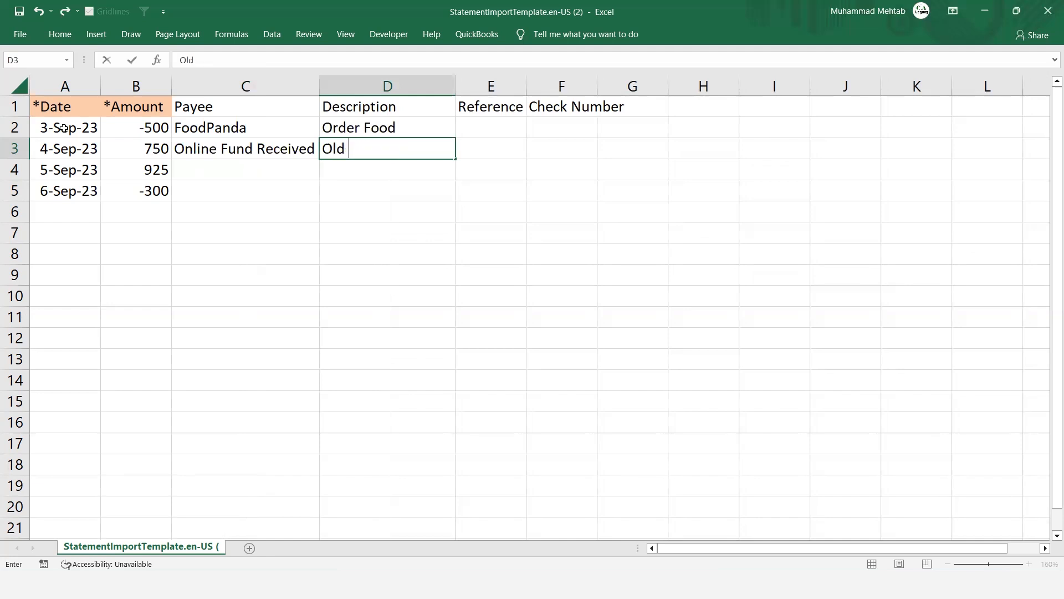
text(Customer )
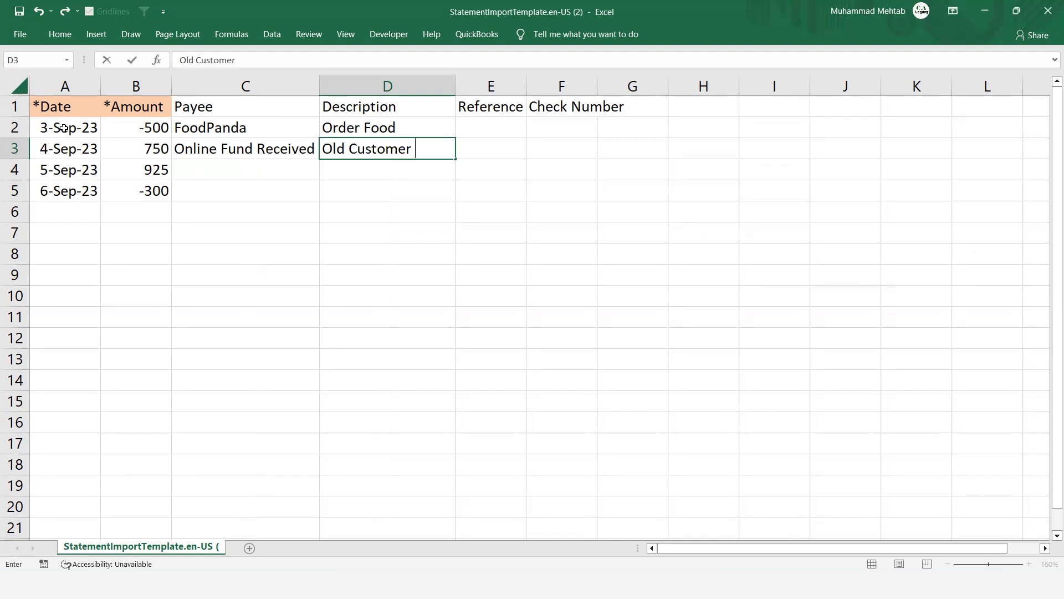
text(E)
key(BackSpace)
text(Online Re)
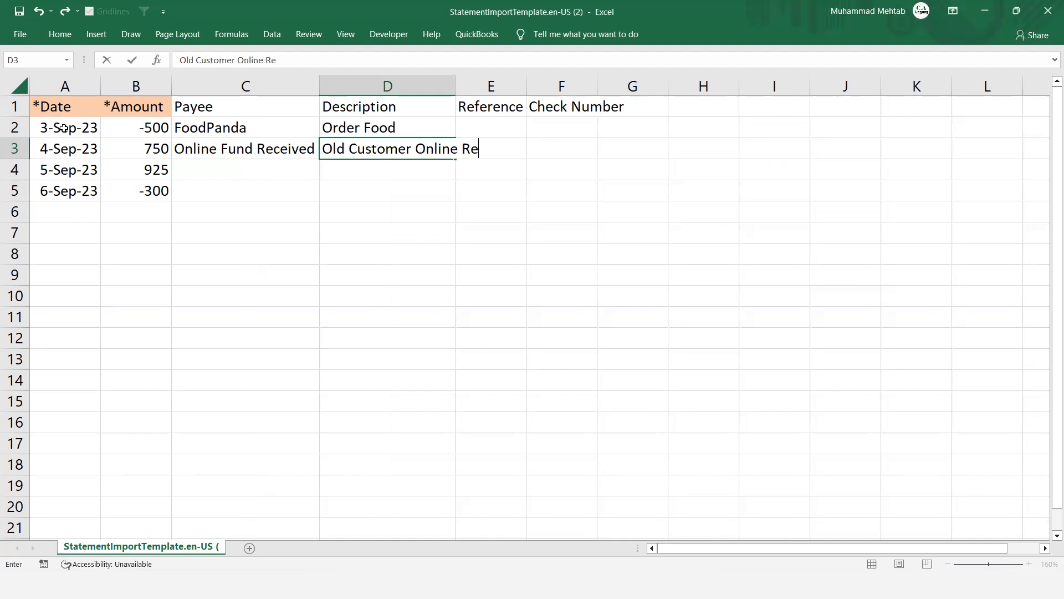
text(ceipt)
key(ctrl+Return)
AutoFit column D to the description in D3, then go to the Reference cell E3
key(alt+h)
key(o)
key(i)
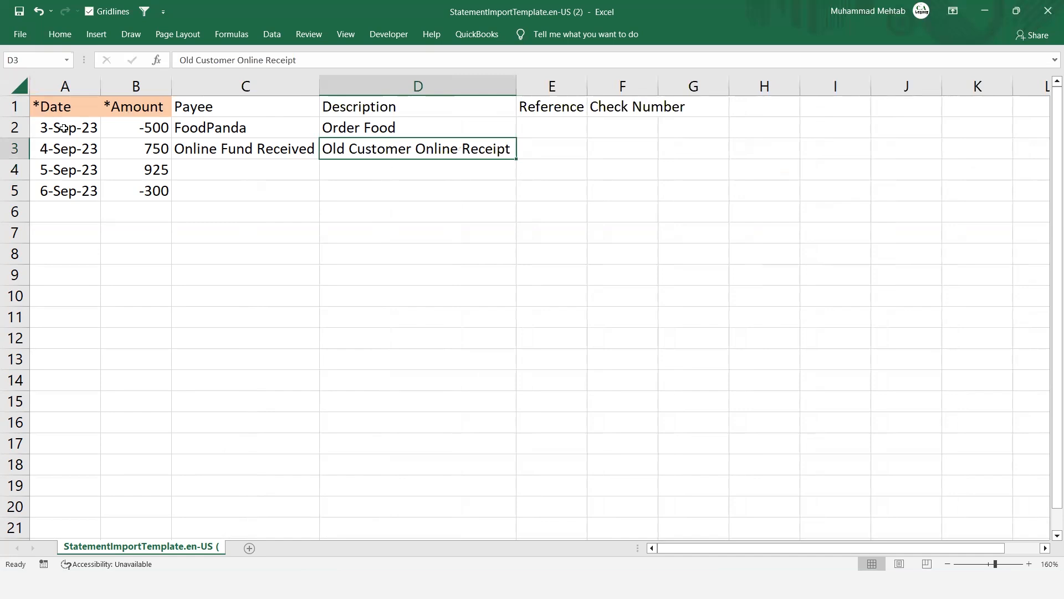
key(Tab)
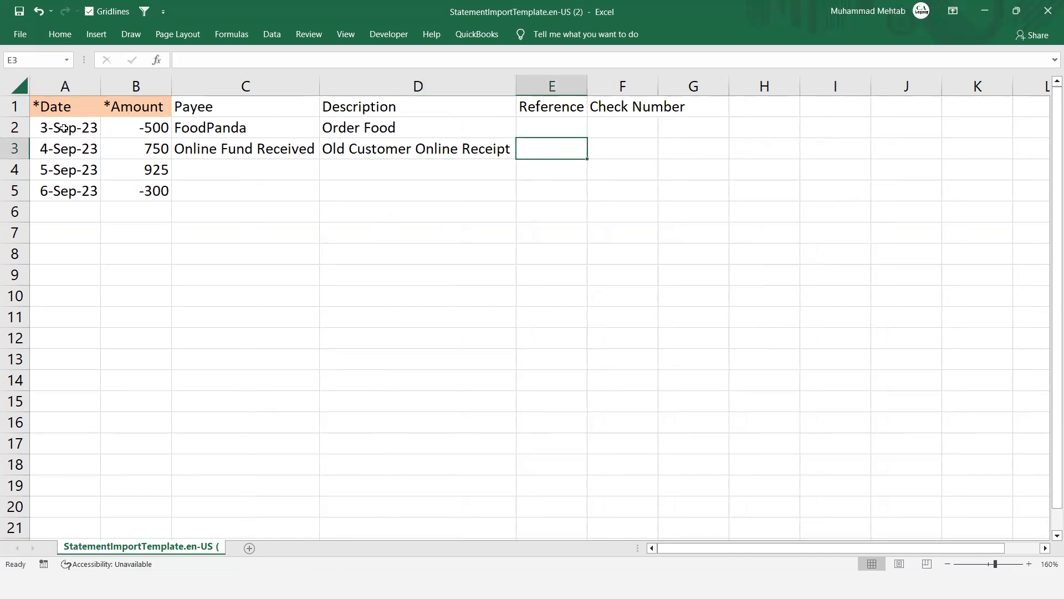
Enter OFR as the second transaction's reference in cell E3, and move to the third transaction's payee cell C4
text(OFR)
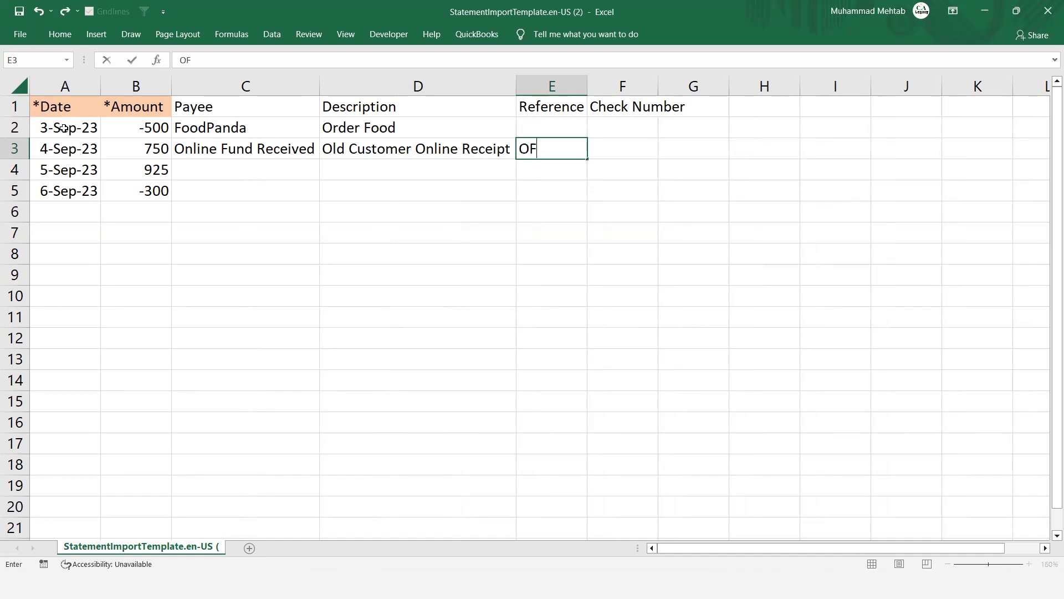
key(Return)
key(Left)
key(Left)
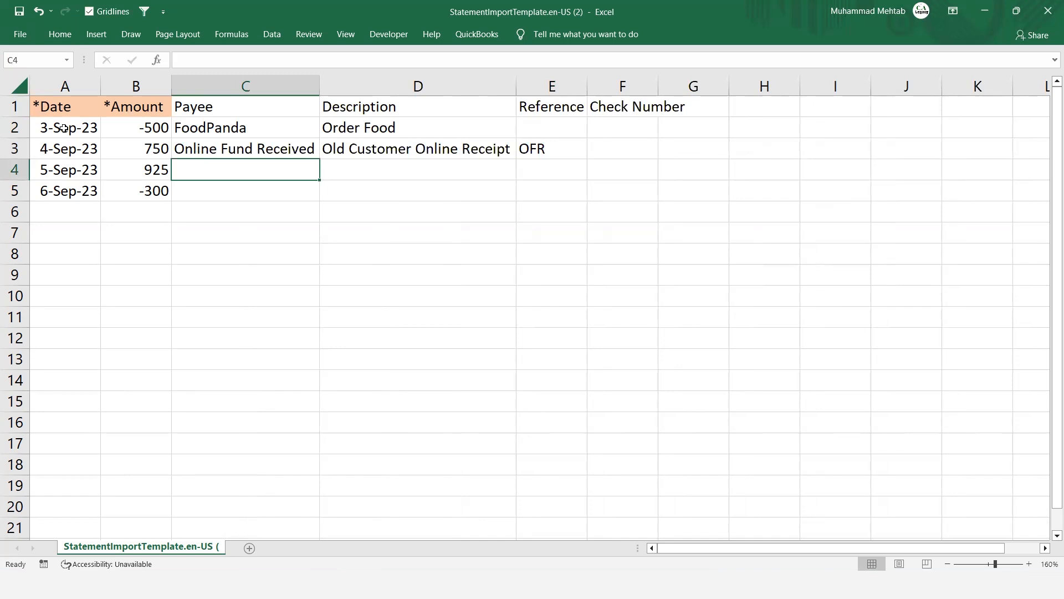
Fill the third transaction with payee Online Fund Received, description Old Customer Online Receipt and reference OFR in C4:E4
text(O)
key(Tab)
text(Ol)
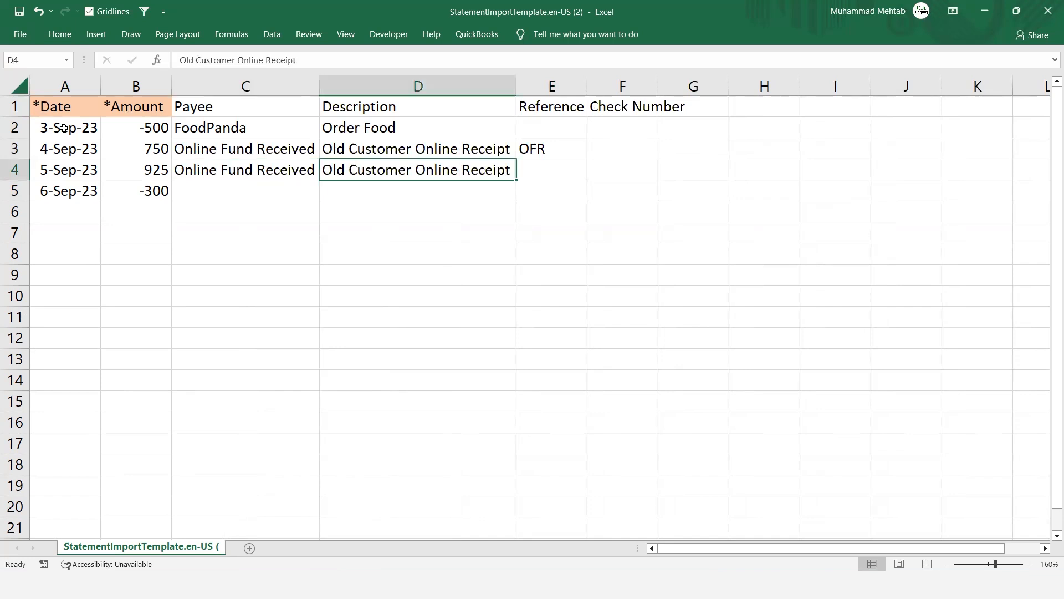
key(Tab)
text(O)
key(Left)
Copy the FoodPanda payee from cell C2 into the fourth transaction's payee cell C5
key(Left)
key(Left)
key(Left)
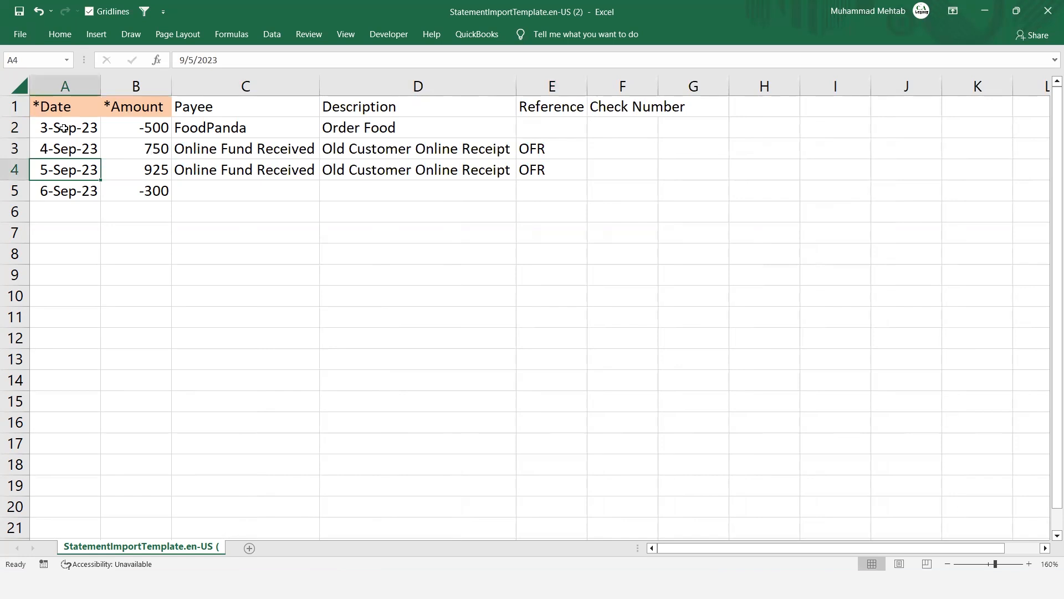
key(Right)
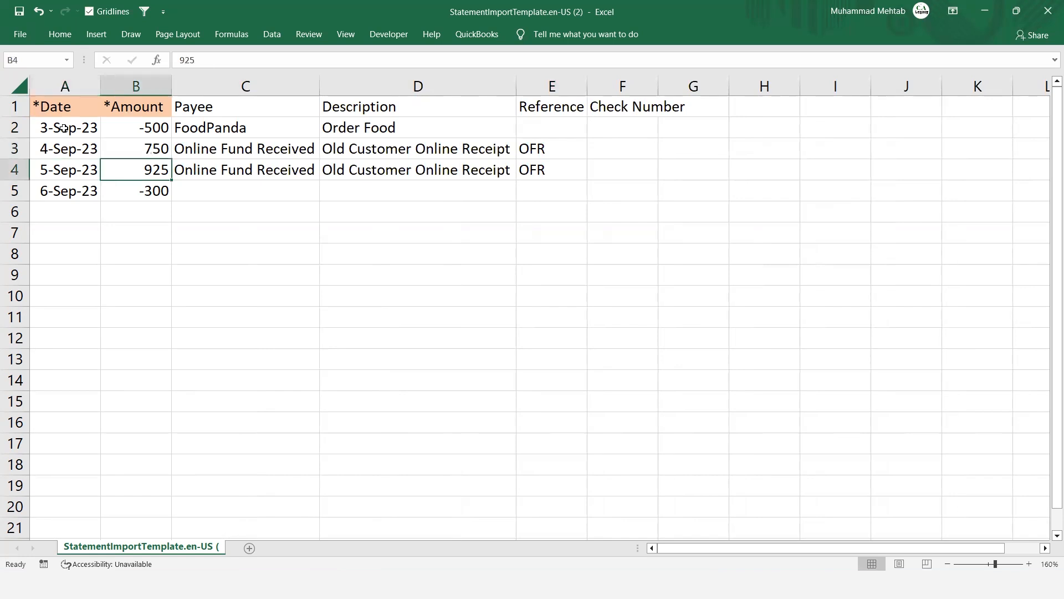
key(Right)
key(Down)
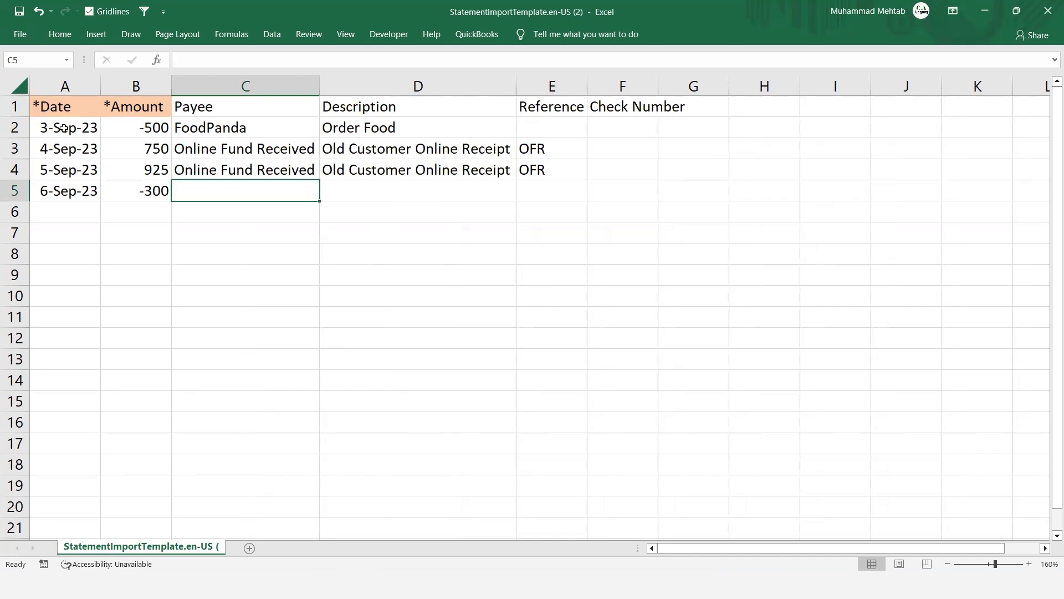
key(Up)
key(Up)
key(Up)
key(ctrl+c)
key(Down)
key(Down)
key(Down)
key(ctrl+v)
Copy the Order Food description from cell D2 into the fourth transaction's description cell D5
key(Right)
key(Right)
key(Up)
key(Up)
key(Up)
key(Left)
key(ctrl+c)
key(Down)
key(Down)
key(Down)
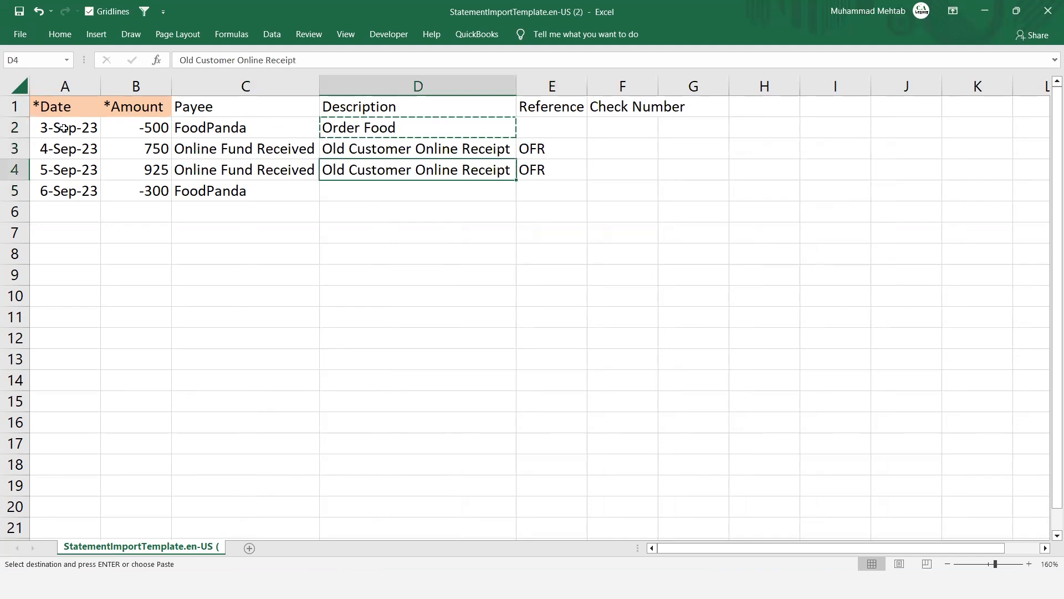
key(ctrl+v)
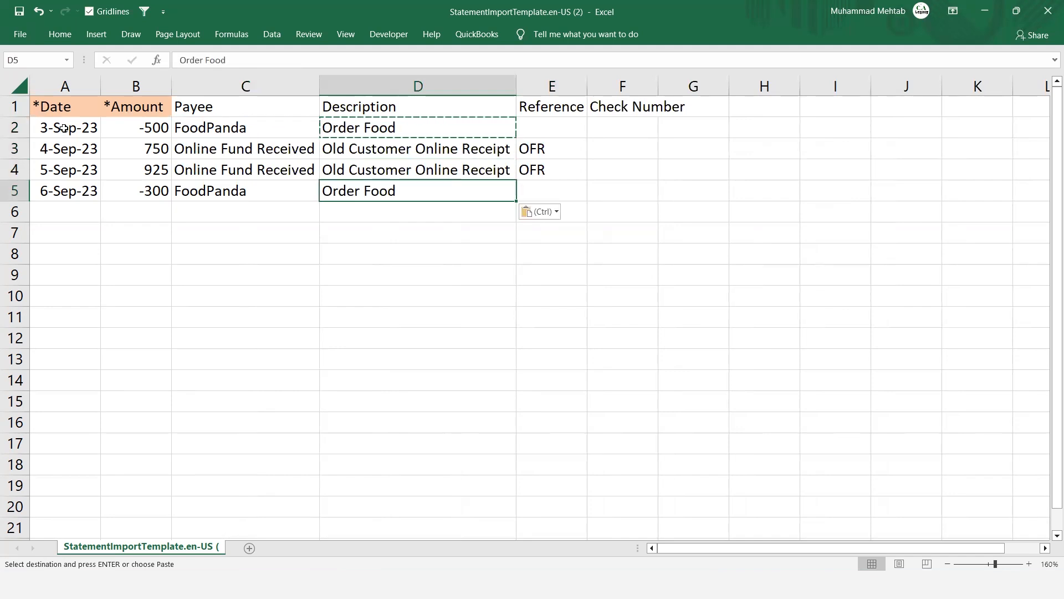
key(ctrl)
key(Escape)
key(Escape)
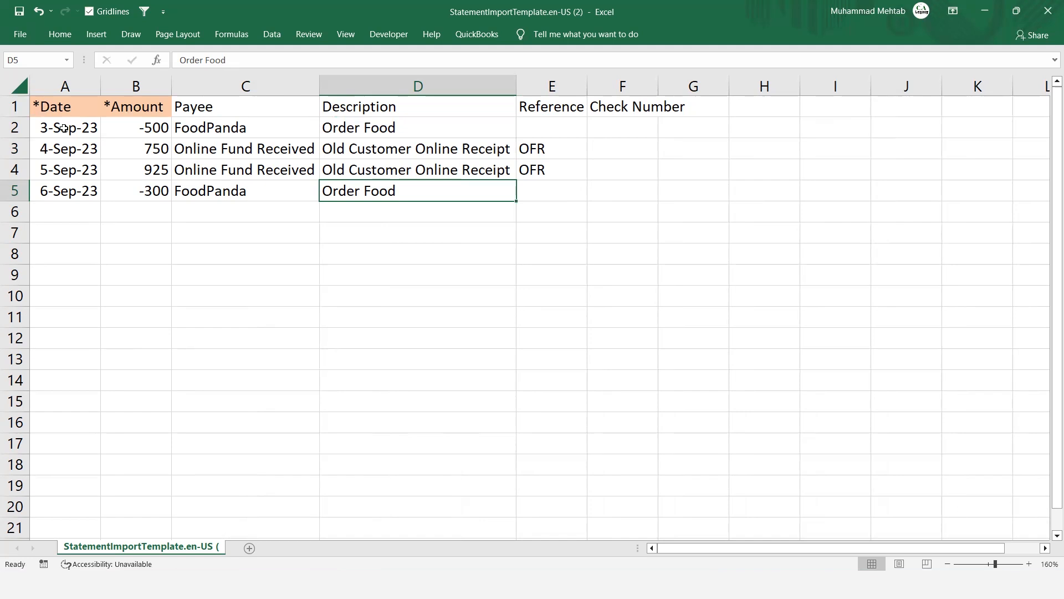
Close the statement template workbook and switch to Xero's Import bank transactions page in the browser
click(1048, 7)
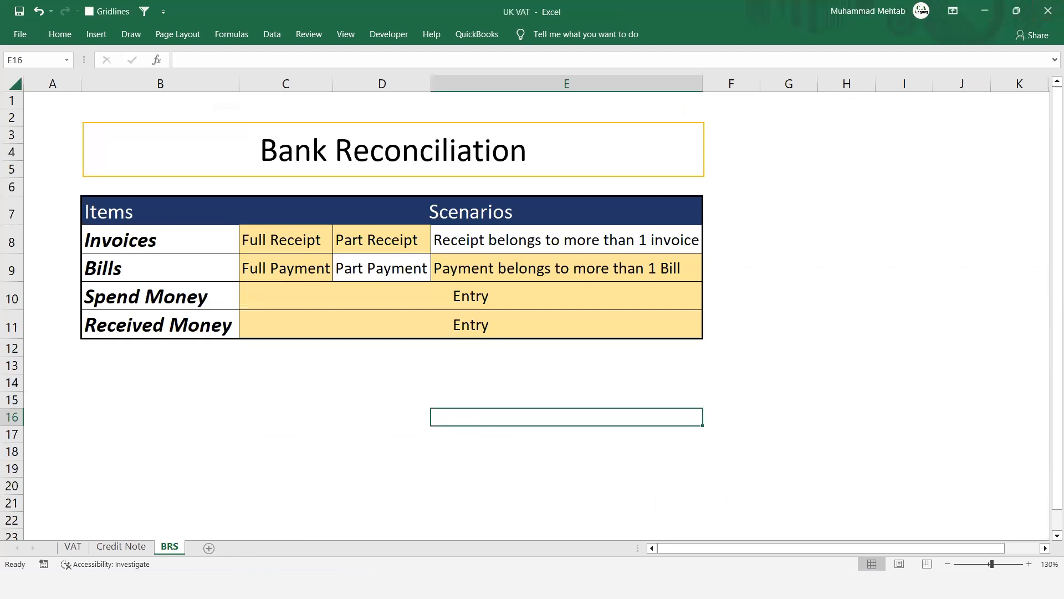
key(alt+Tab)
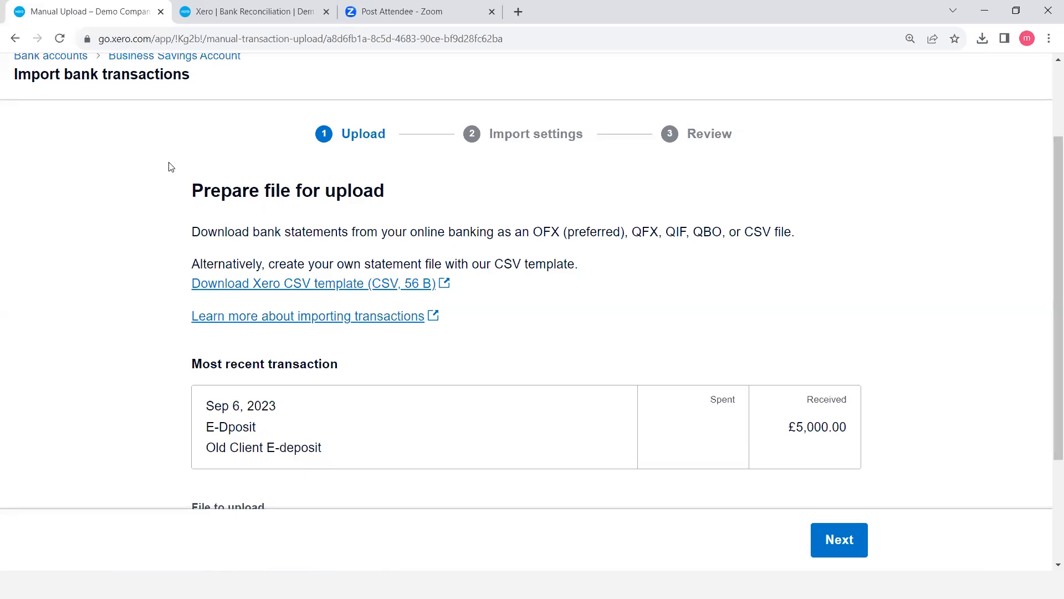
Return to the Demo Company dashboard and open the Business Savings Account's items for reconciliation
scroll(171, 166, up, 2)
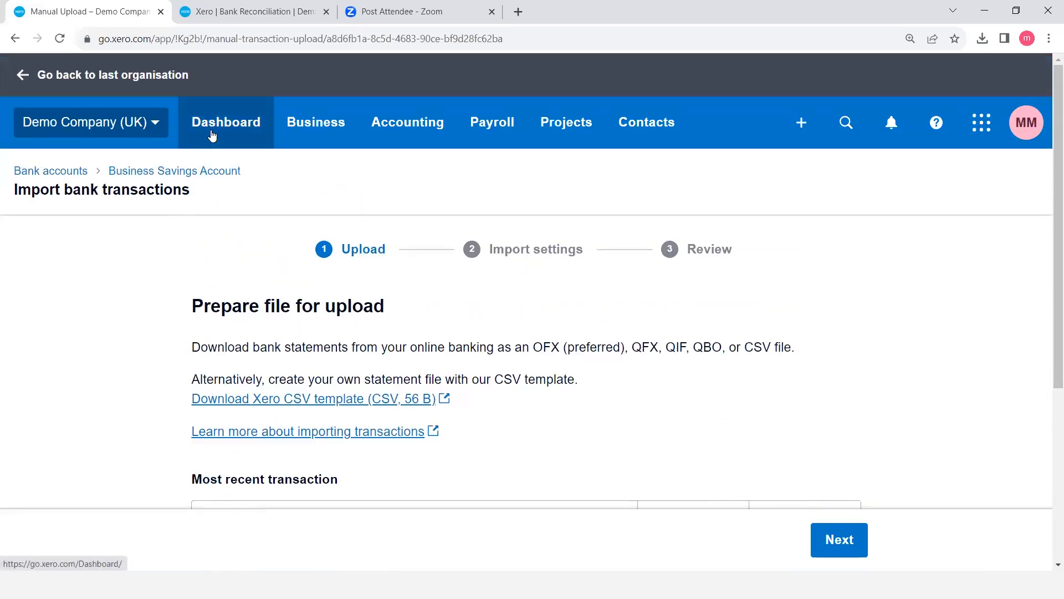
click(14, 43)
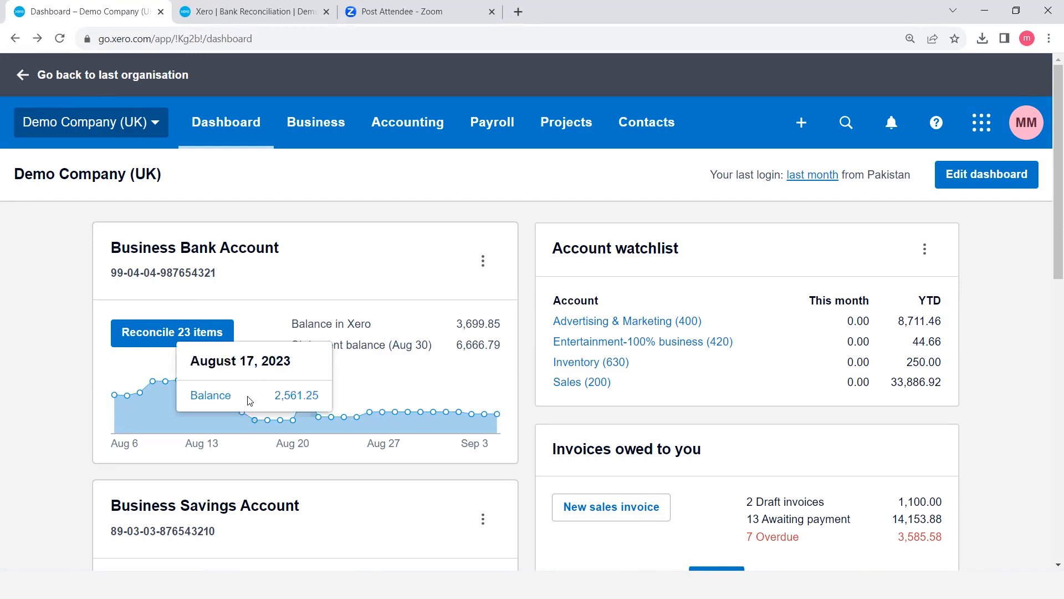
scroll(268, 426, down, 3)
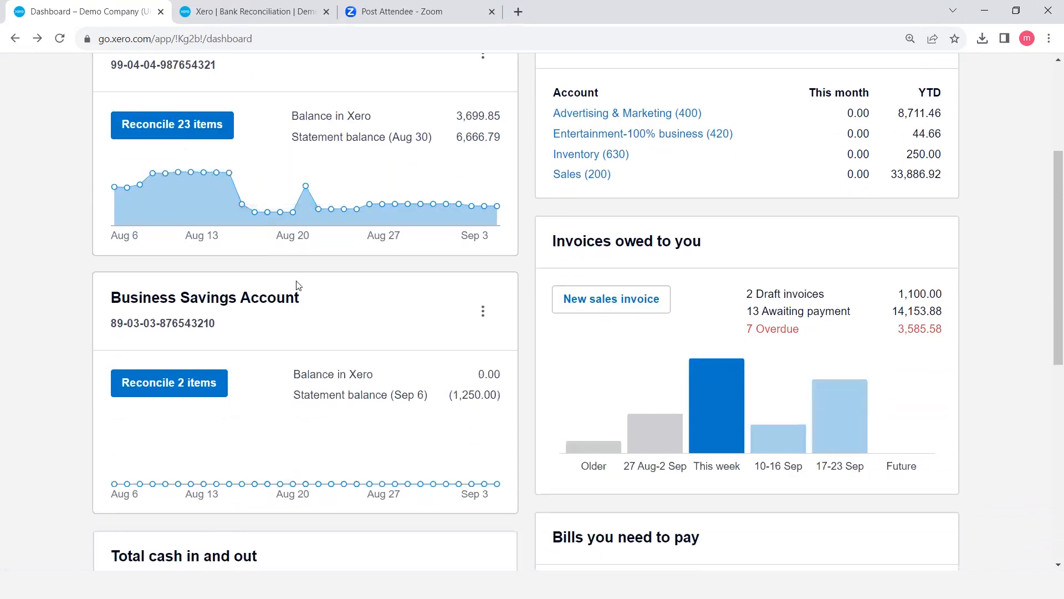
scroll(305, 244, up, 2)
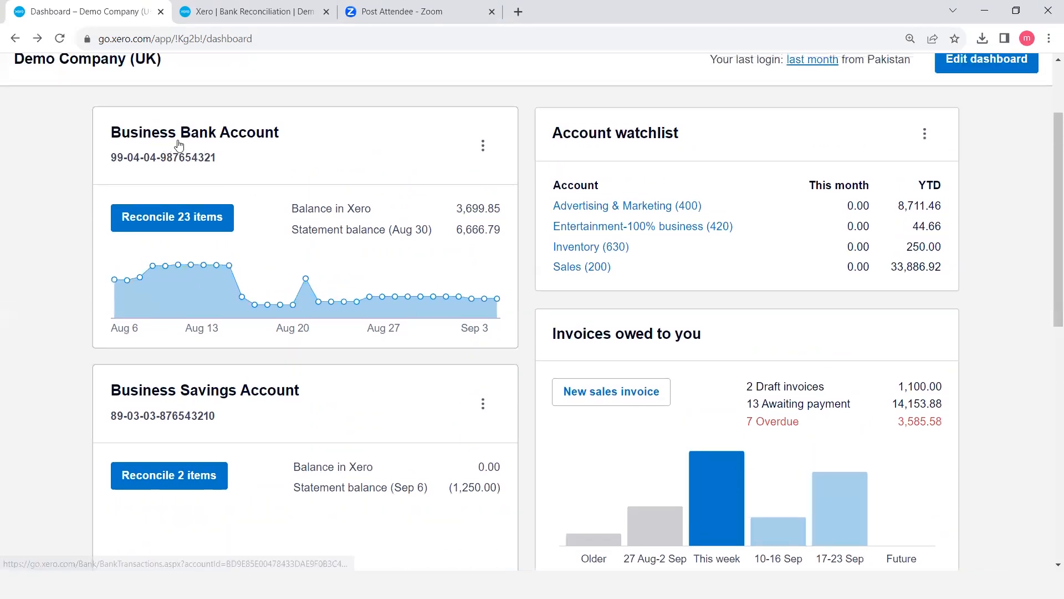
mouse_move(306, 276)
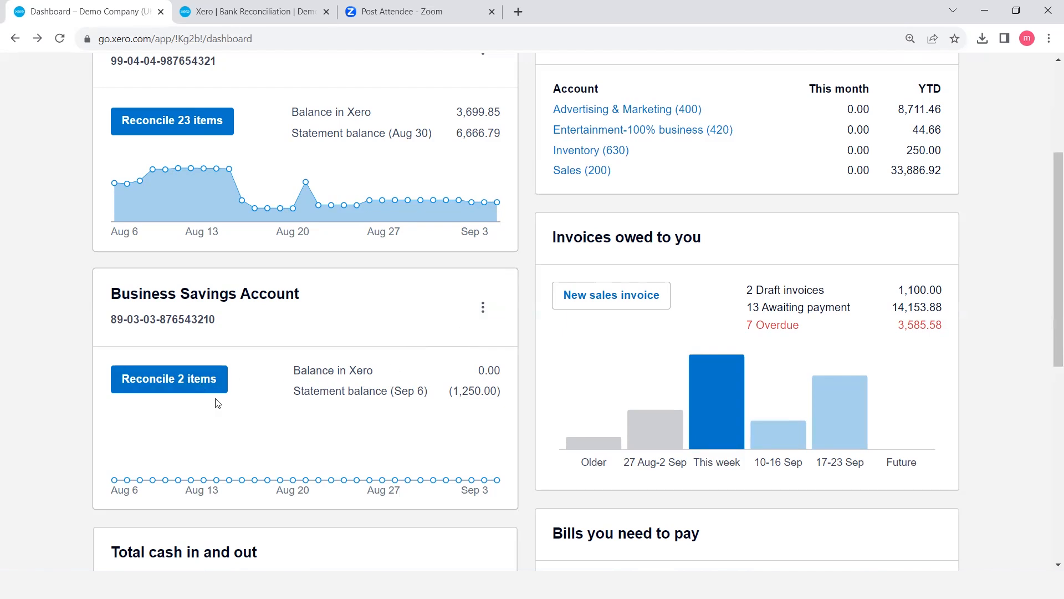
click(198, 390)
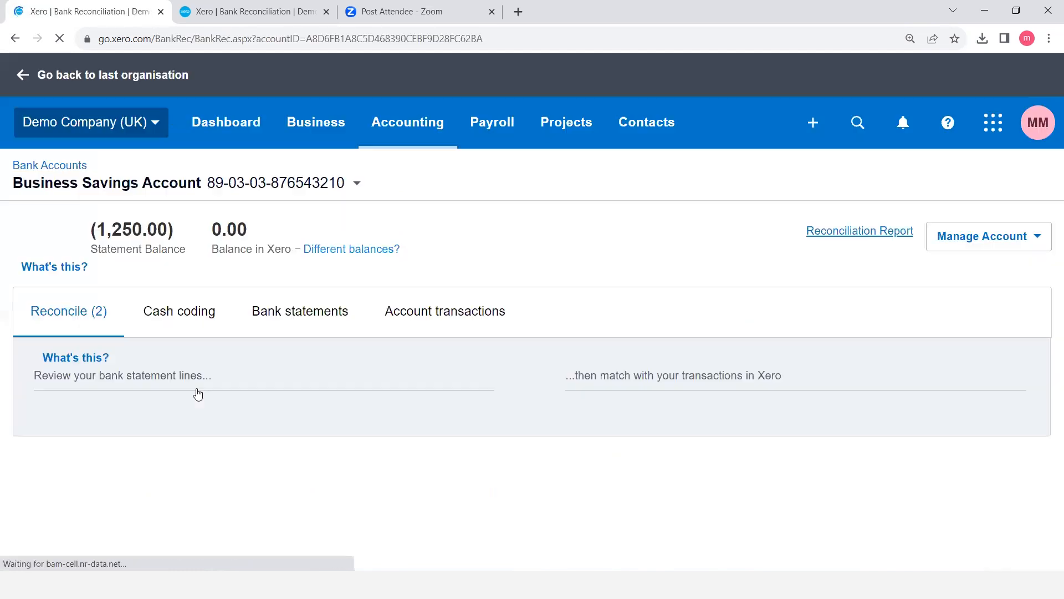
Delete the 5 Sep 2023 Online FP Delivery statement line from the Business Savings Account
scroll(294, 376, down, 3)
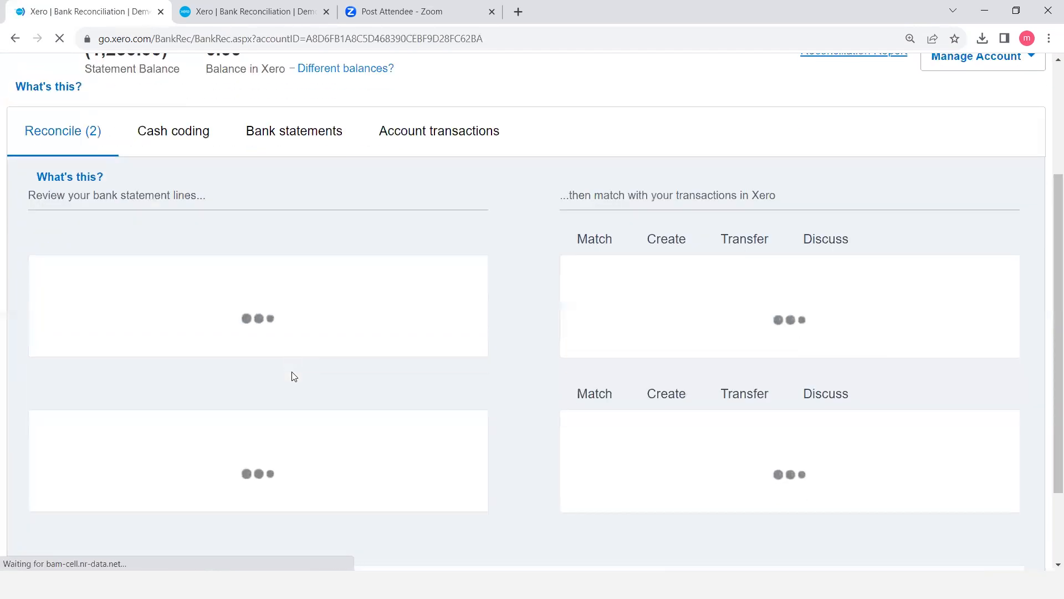
scroll(293, 366, up, 2)
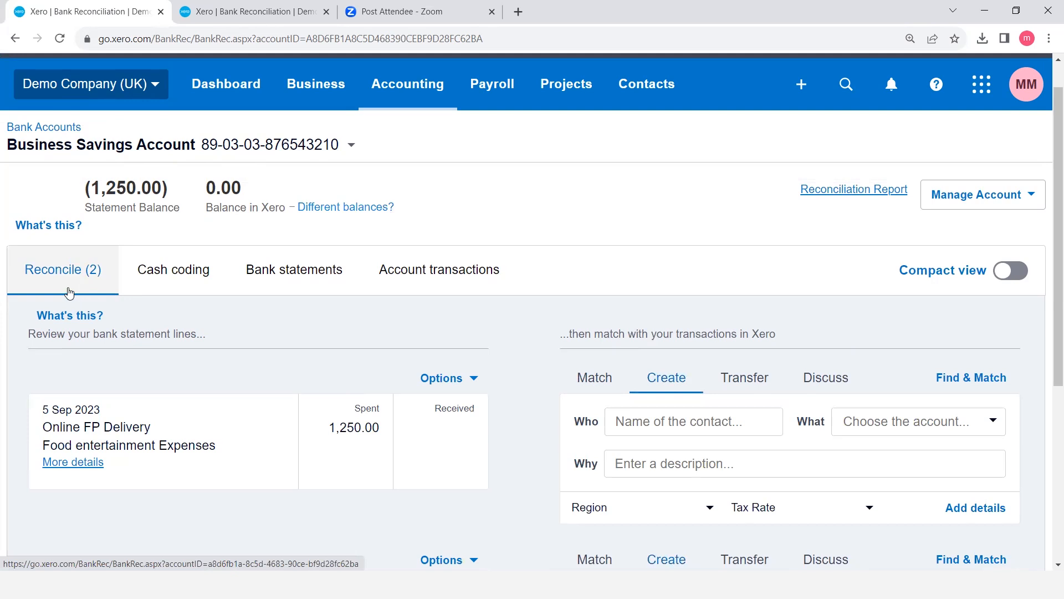
scroll(167, 332, down, 3)
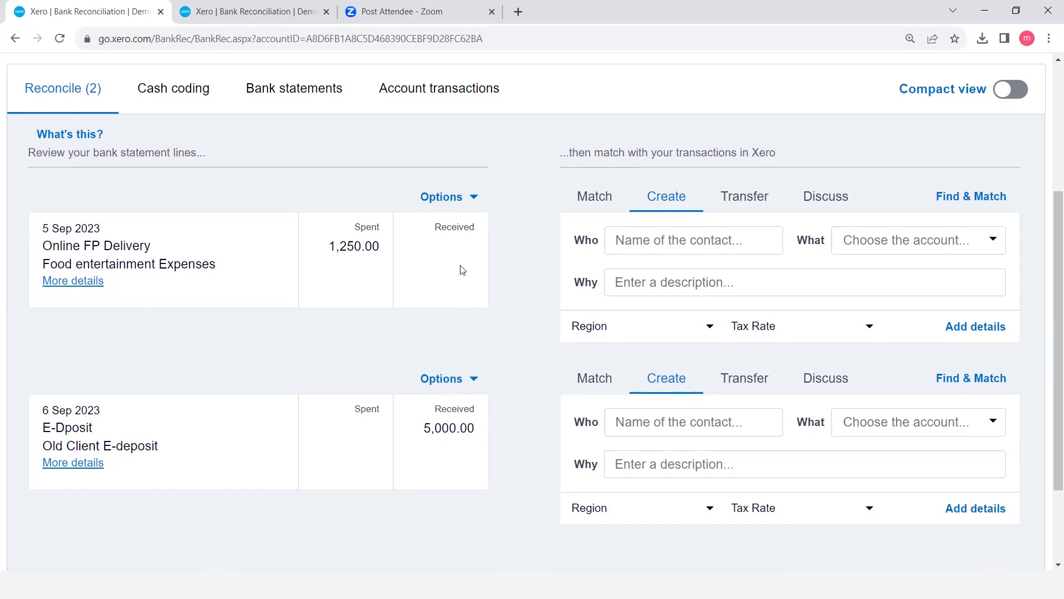
click(469, 199)
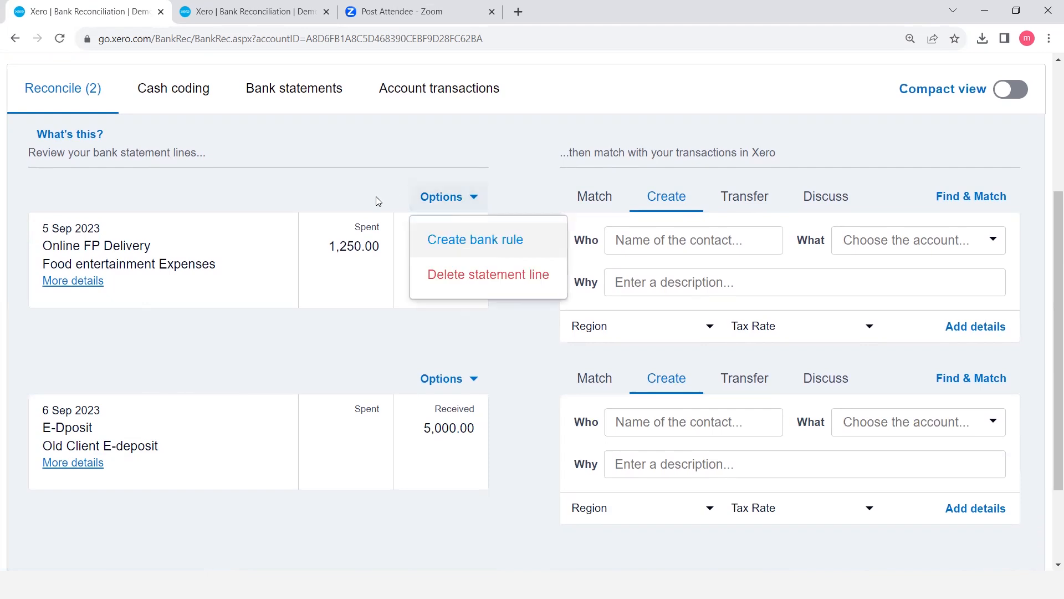
click(352, 195)
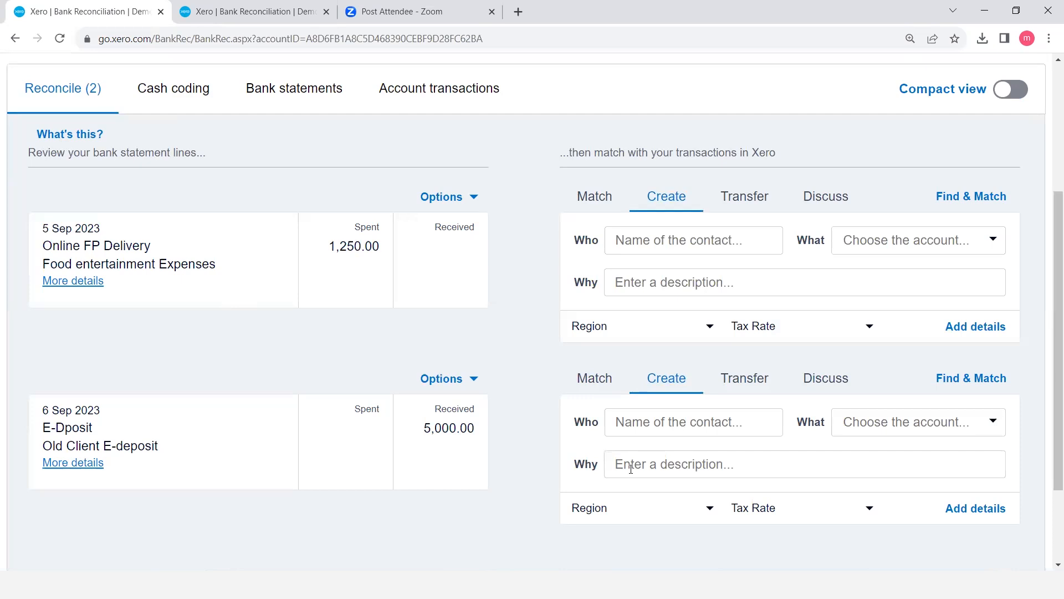
click(469, 209)
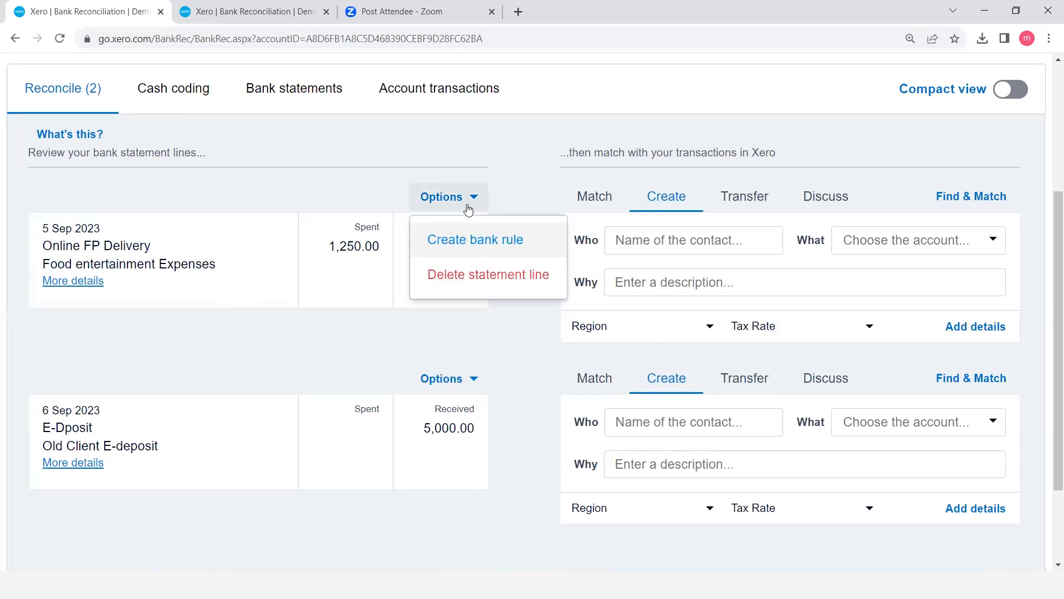
click(482, 275)
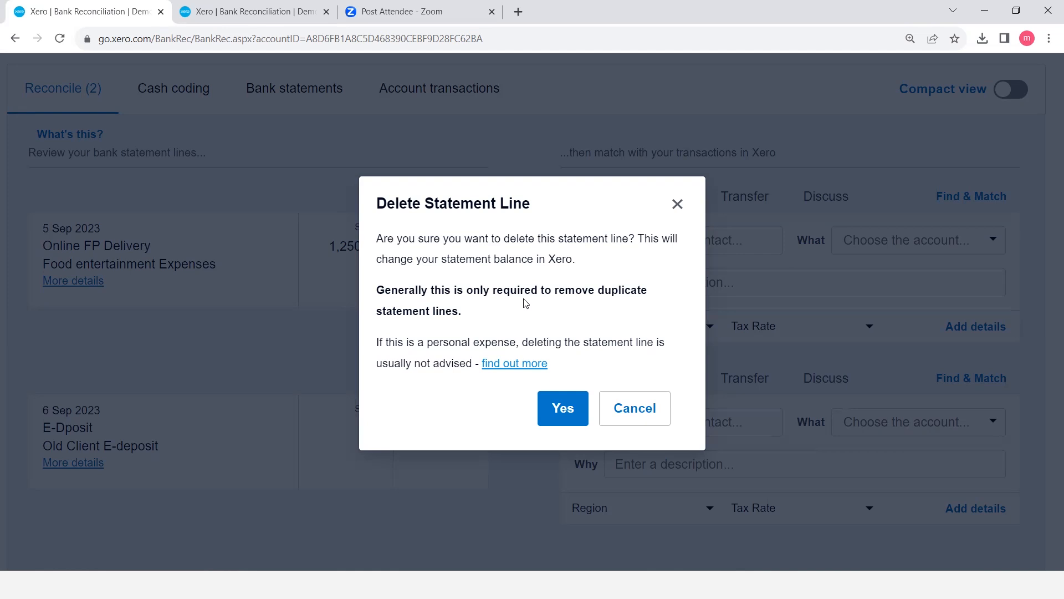
click(562, 408)
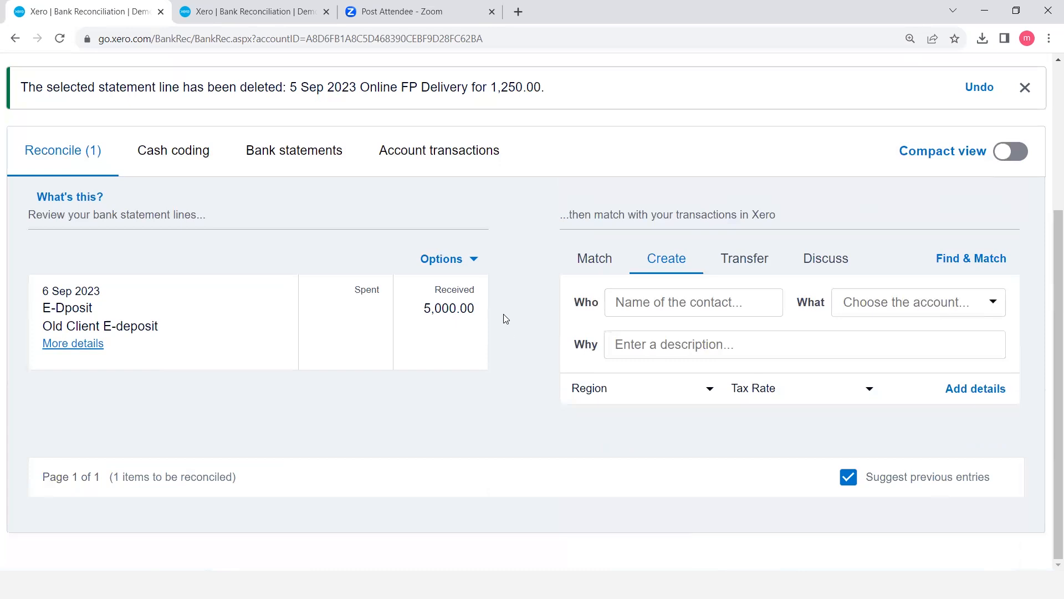
Delete the 6 Sep 2023 E-Dposit statement line from the Business Savings Account
click(460, 265)
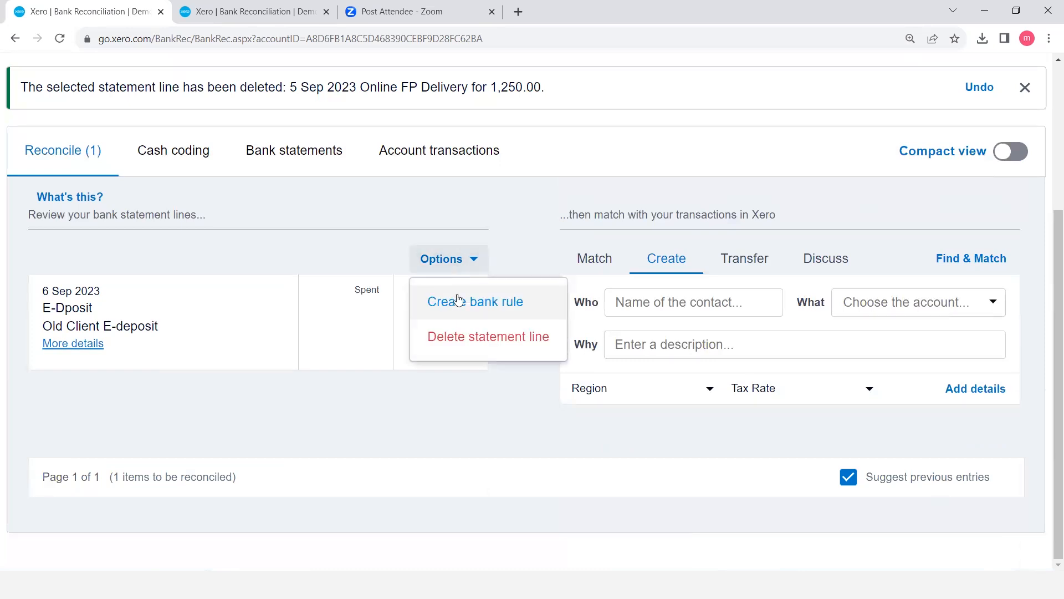
click(460, 343)
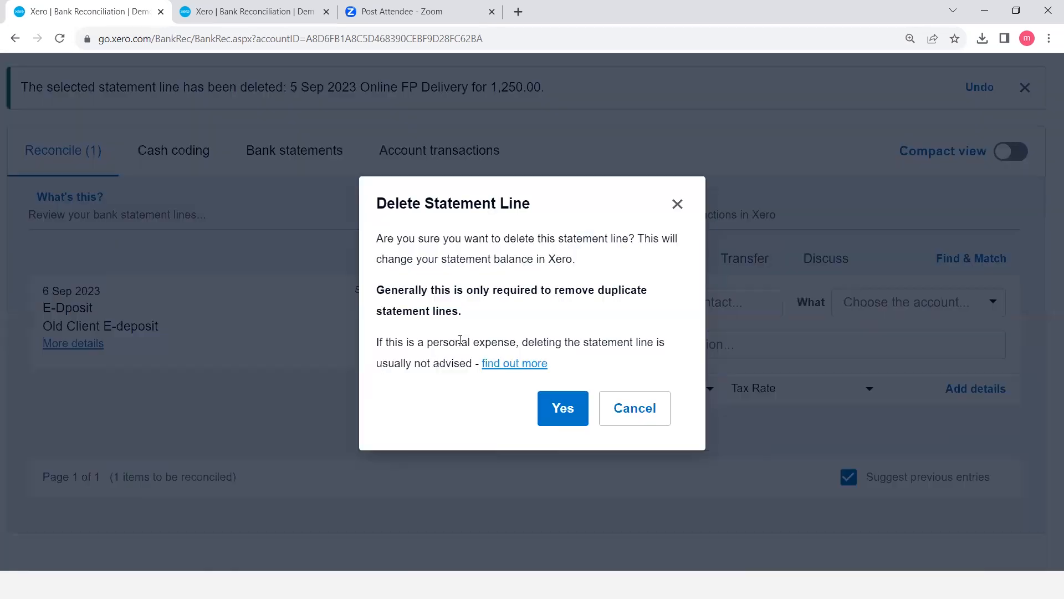
click(559, 407)
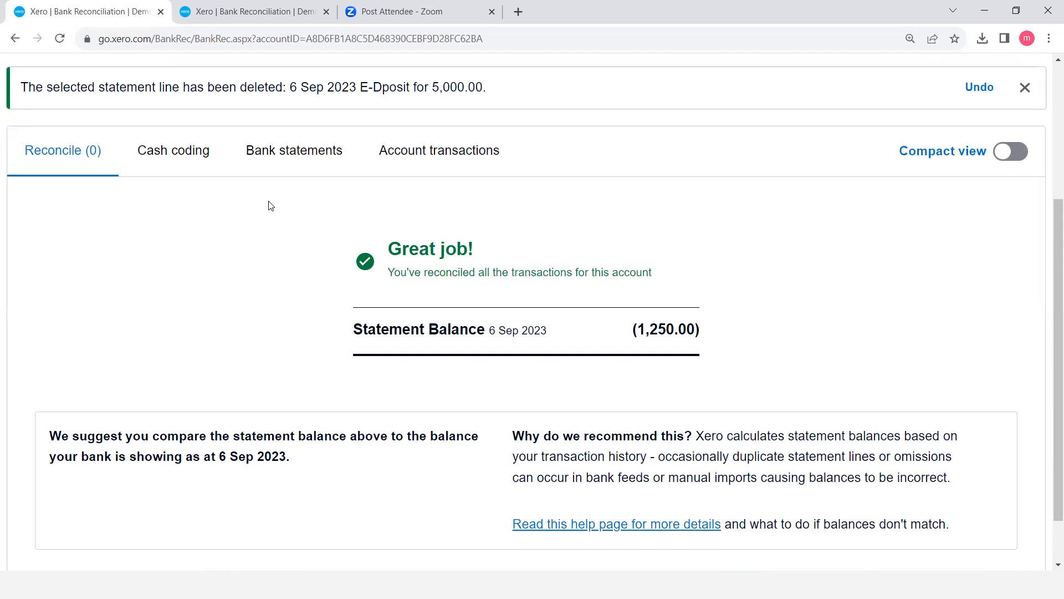
Open the Business Savings Account's bank statements and view the list of imported statement lines
scroll(258, 258, up, 4)
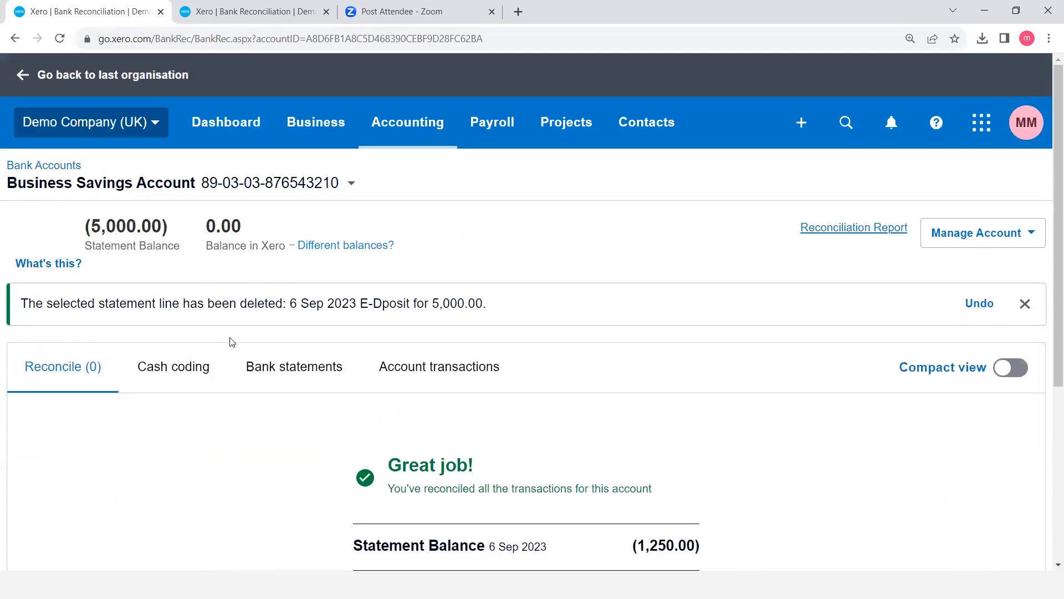
click(299, 374)
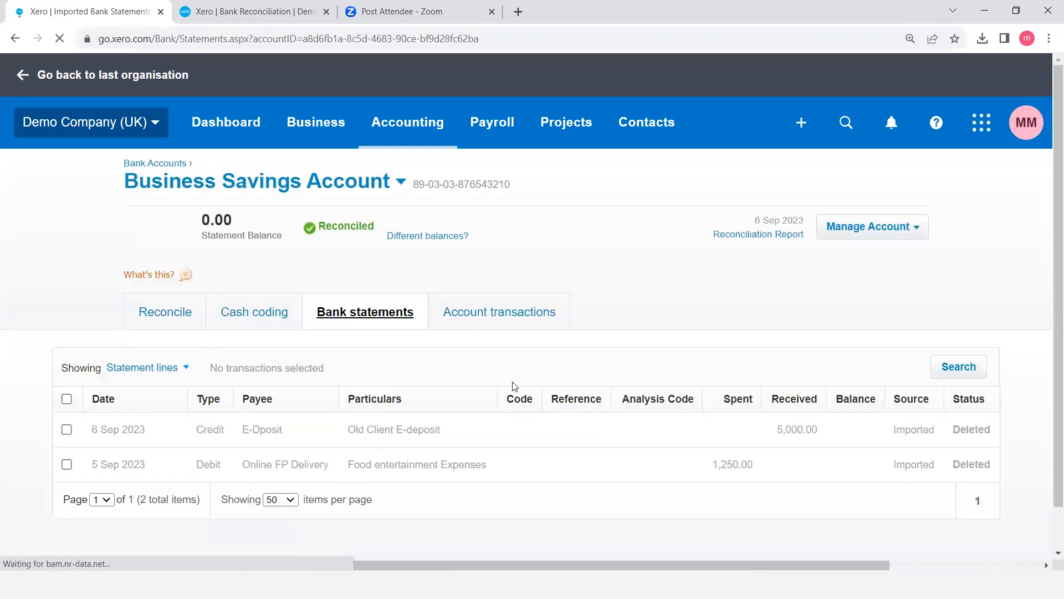
scroll(512, 386, down, 1)
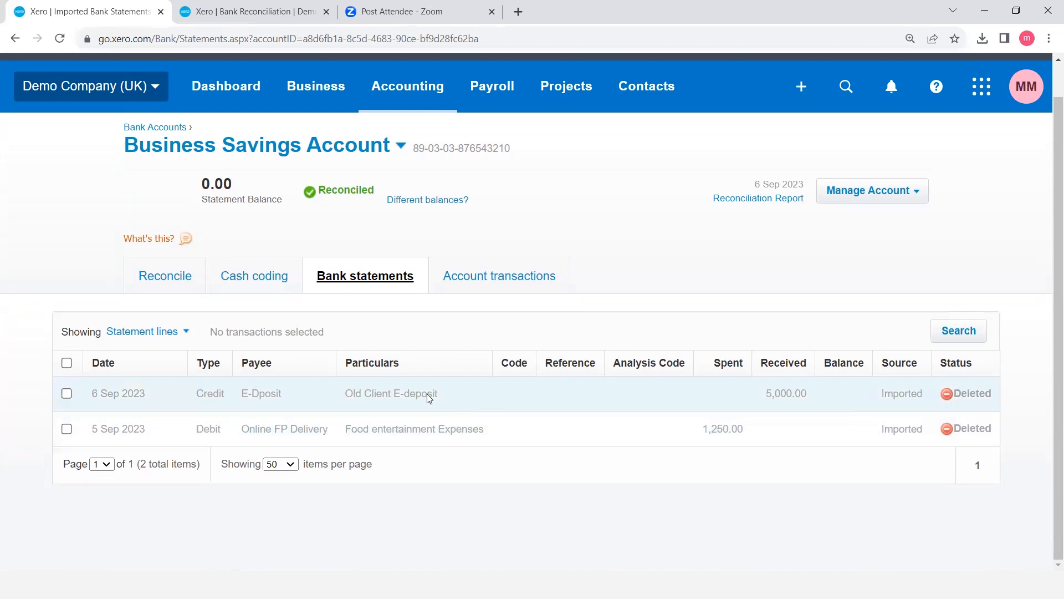
Try to delete the 6 Sep 2023 E-Dposit and 5 Sep 2023 Online FP Delivery statement lines together, then clear their selection
click(66, 394)
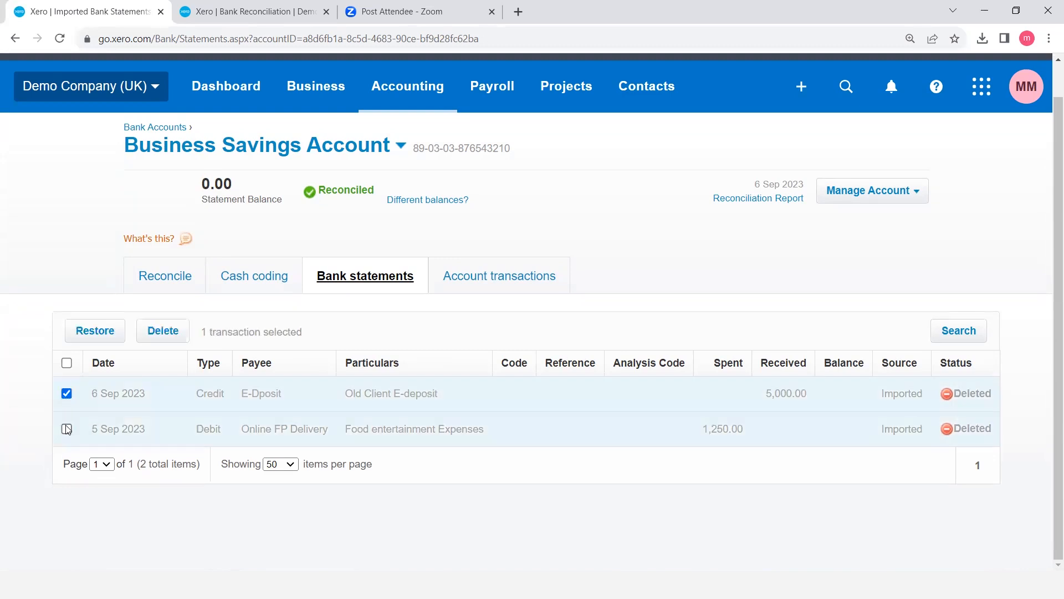
click(67, 428)
click(153, 331)
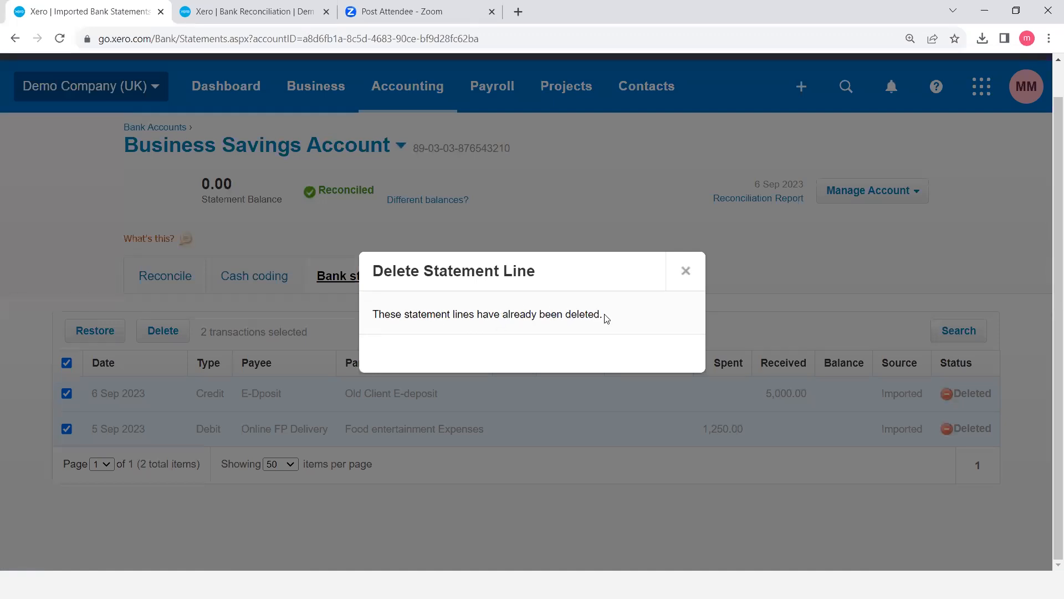
click(682, 277)
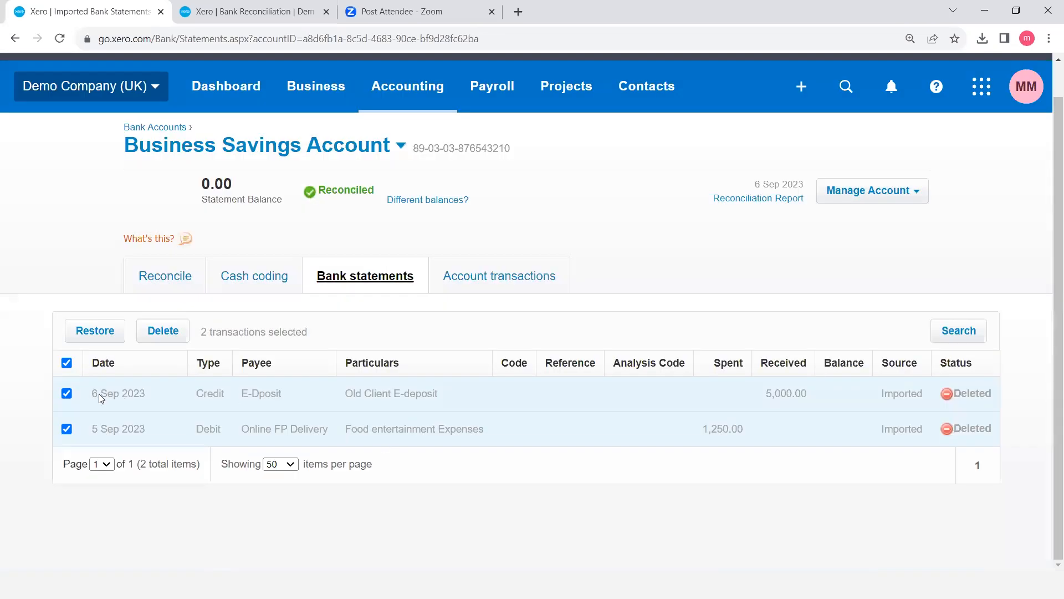
click(67, 394)
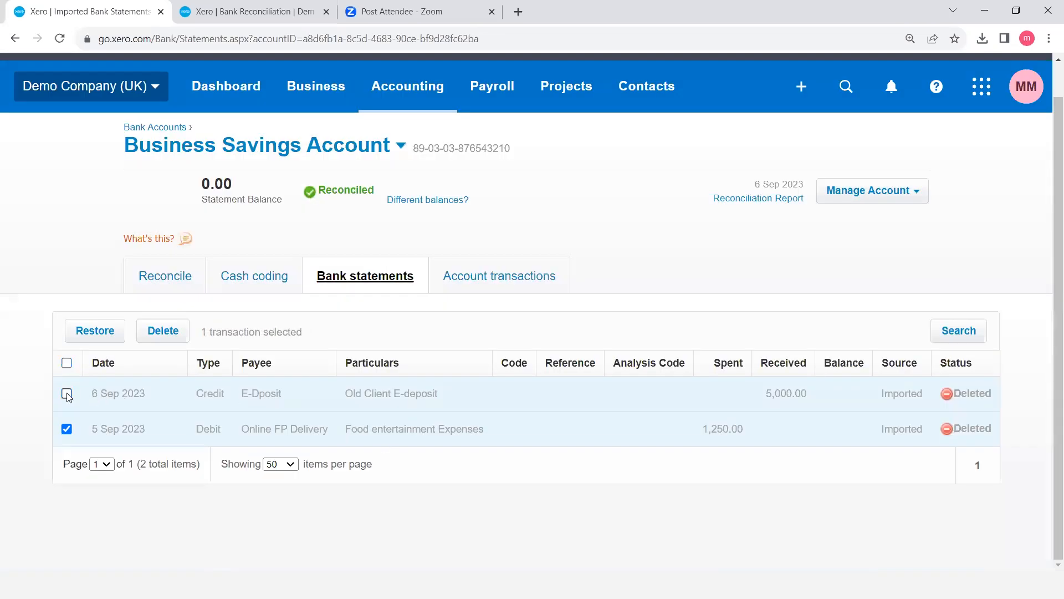
click(67, 429)
scroll(34, 321, up, 1)
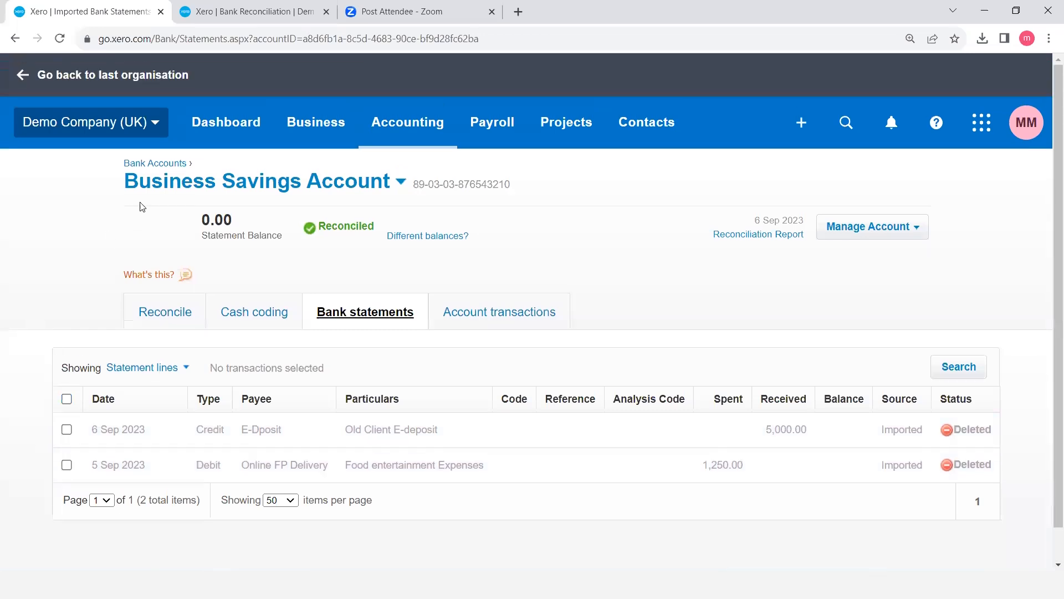
Return to the Demo Company dashboard and start importing a statement into the Business Bank Account
click(220, 121)
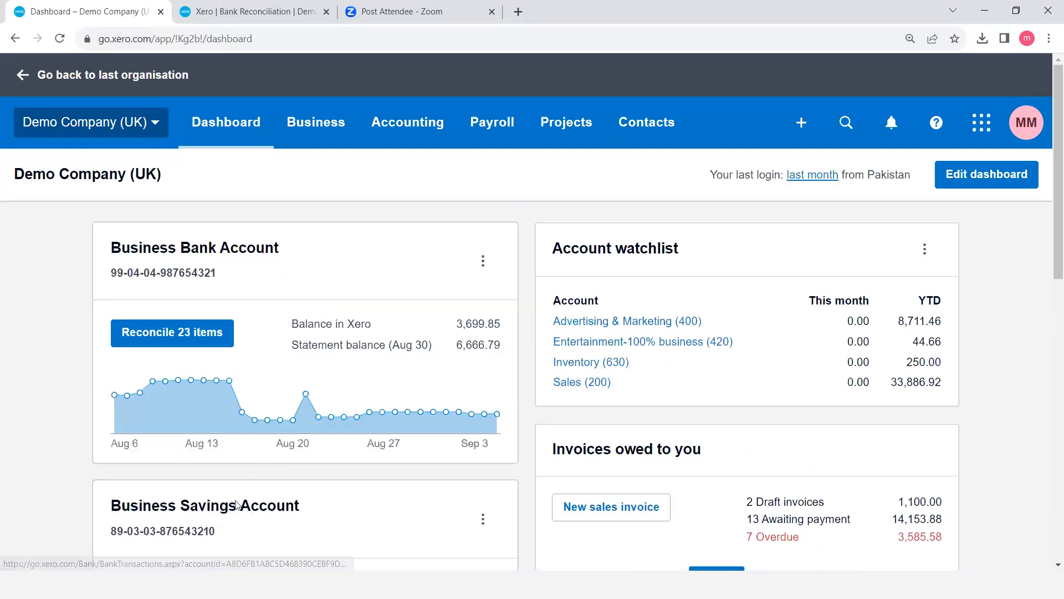
scroll(288, 459, down, 3)
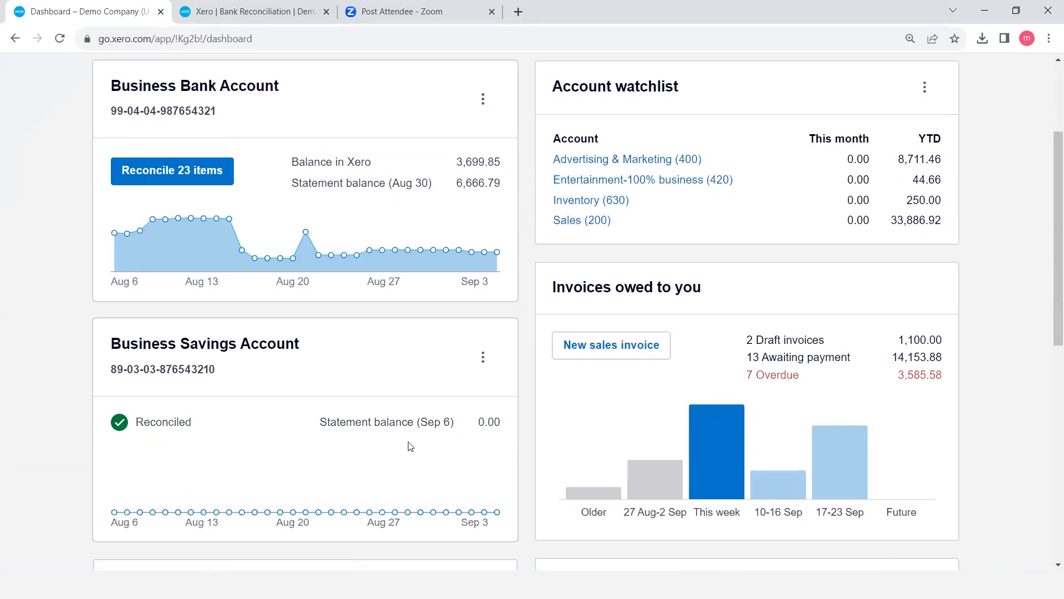
scroll(404, 465, up, 3)
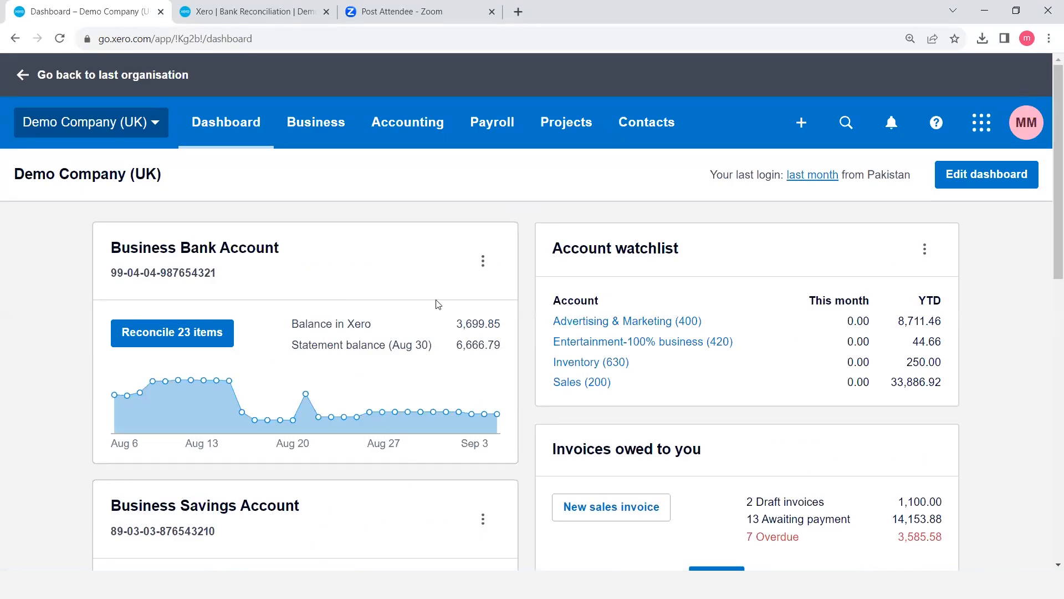
click(491, 272)
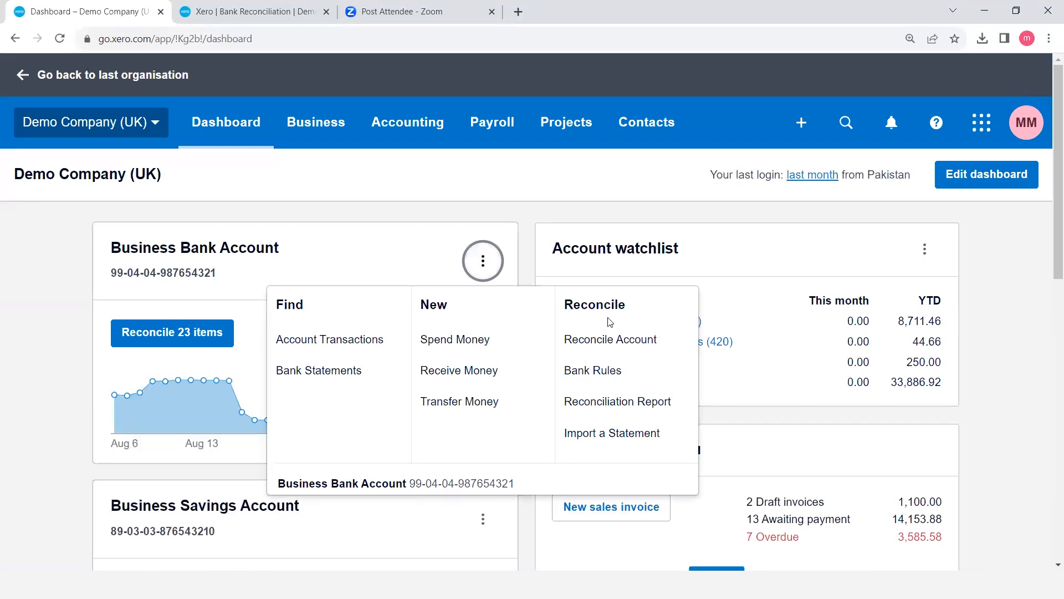
click(614, 435)
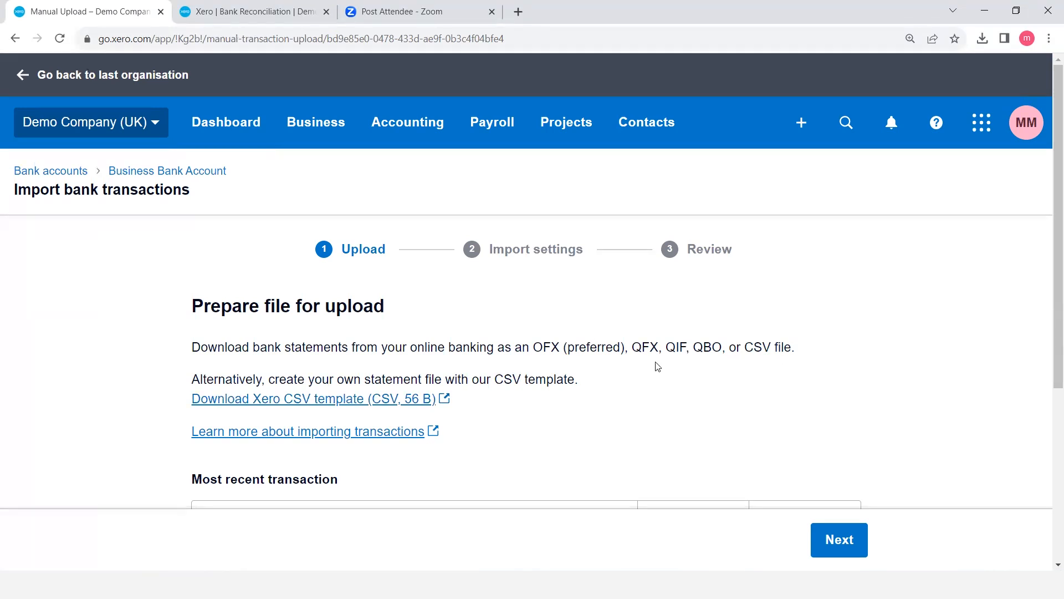
Choose StatementImportTemplate.en-US (2).csv from Downloads as the bank transaction file to upload
scroll(646, 404, down, 3)
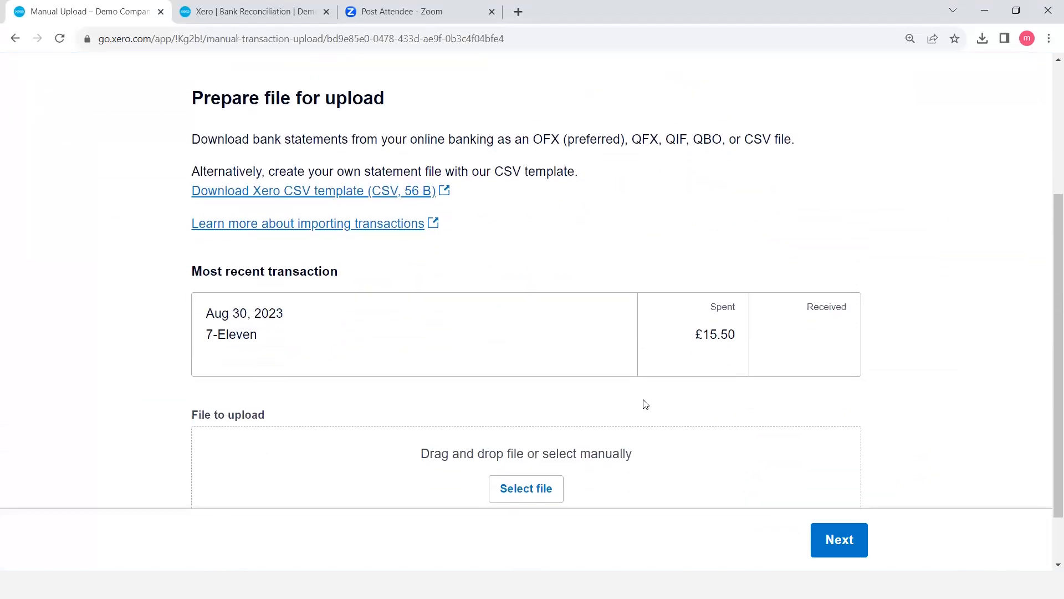
scroll(646, 403, down, 1)
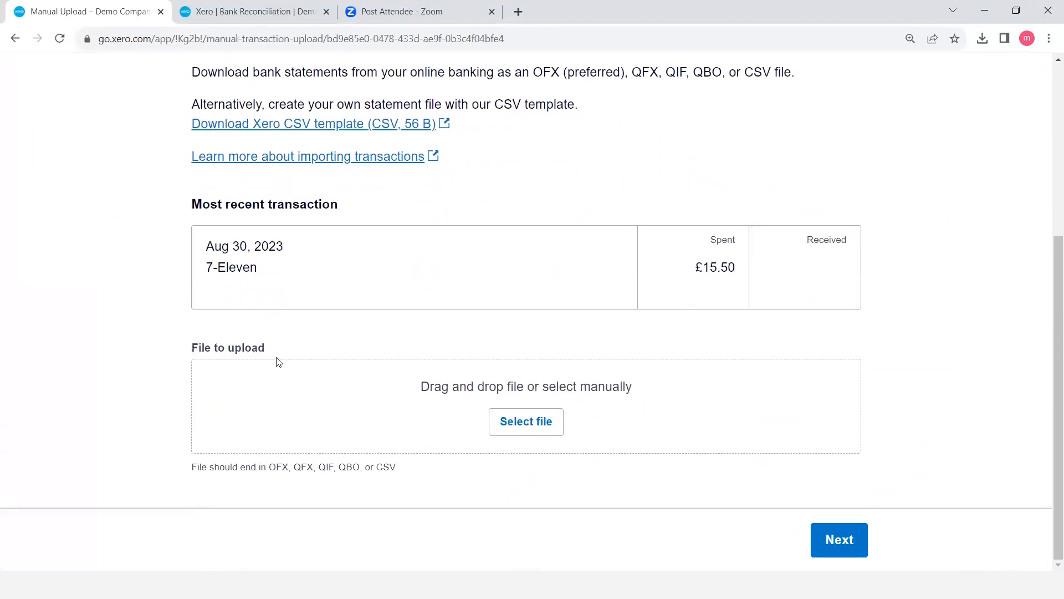
click(531, 424)
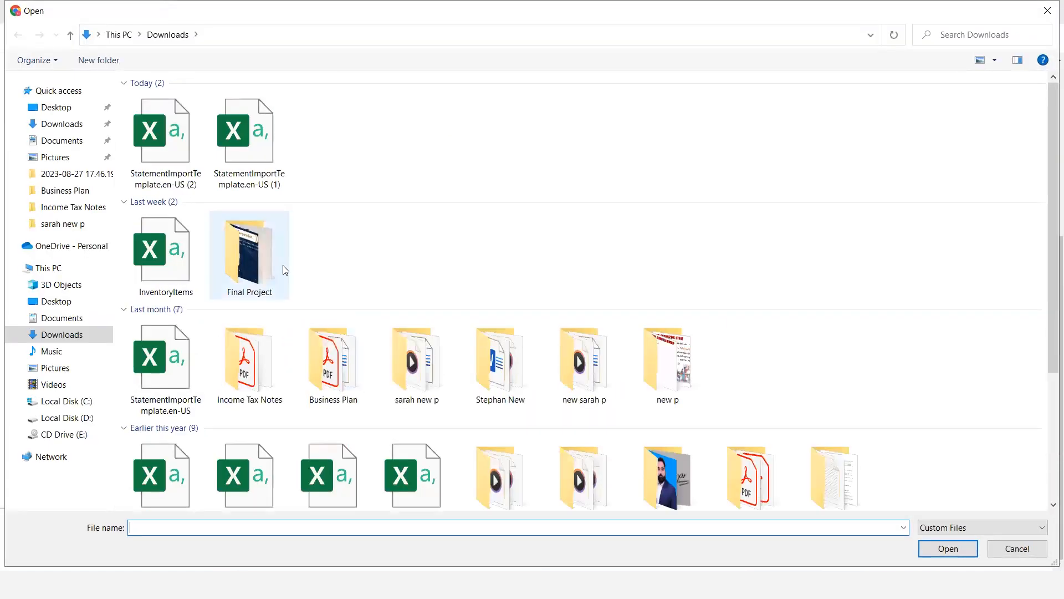
double_click(191, 155)
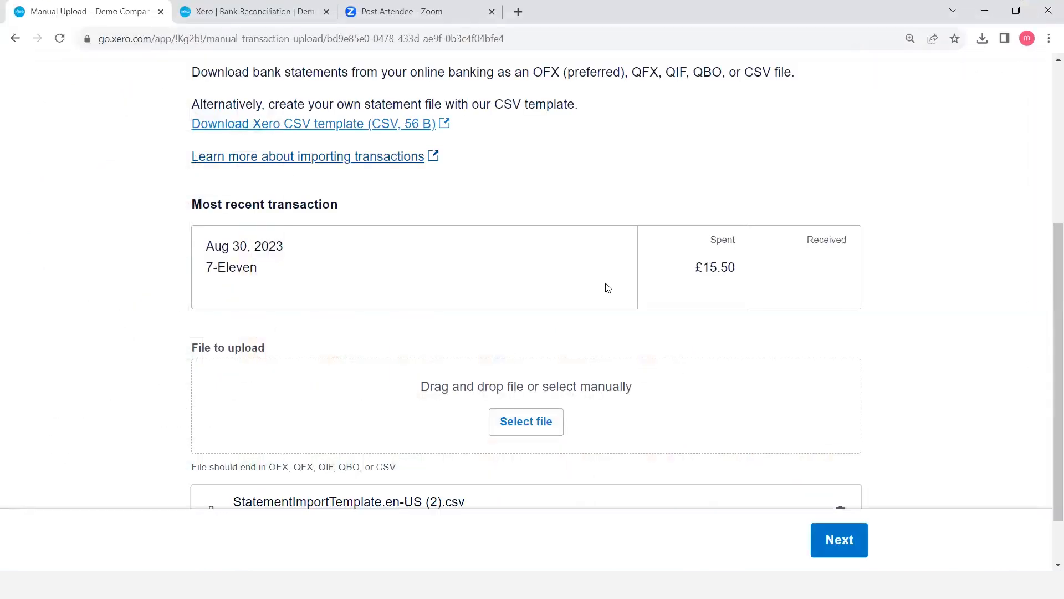
scroll(780, 430, down, 1)
scroll(781, 430, down, 1)
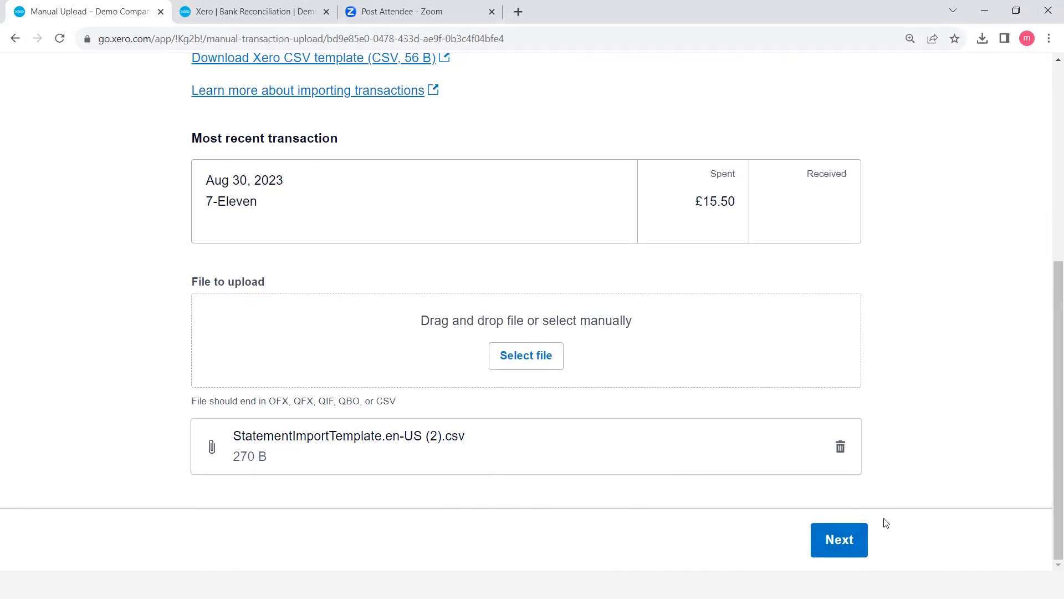
Accept the suggested column assignments with the heading line excluded and complete the import of all four transactions
click(857, 537)
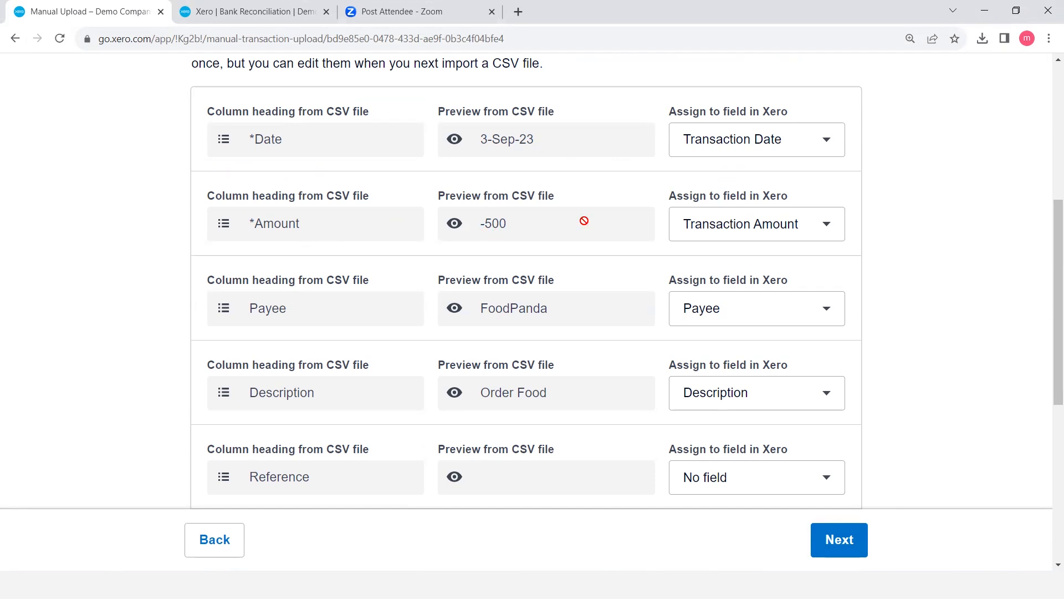
scroll(644, 338, down, 7)
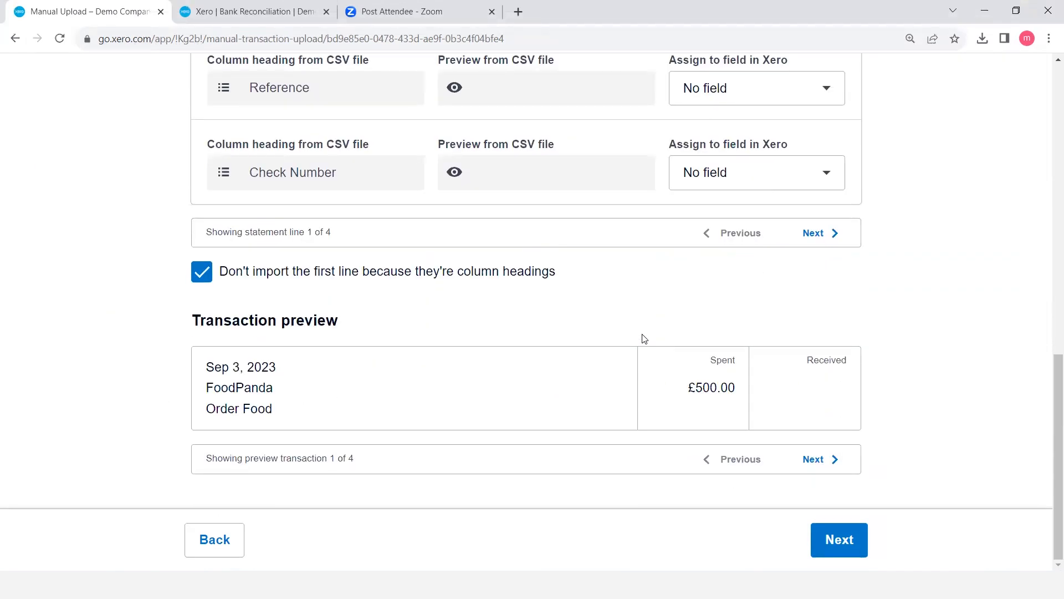
click(840, 533)
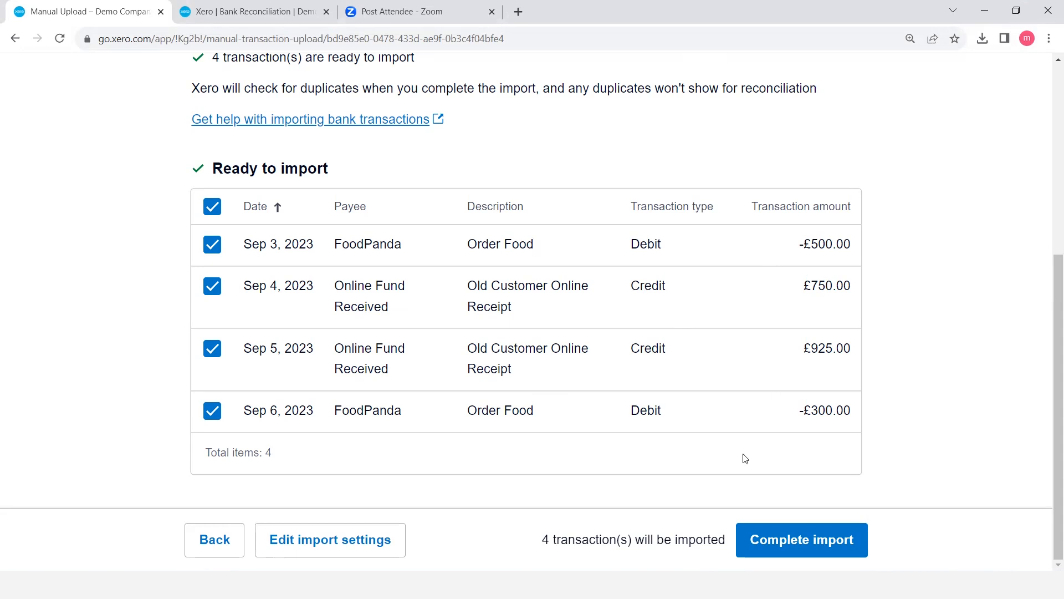
click(809, 539)
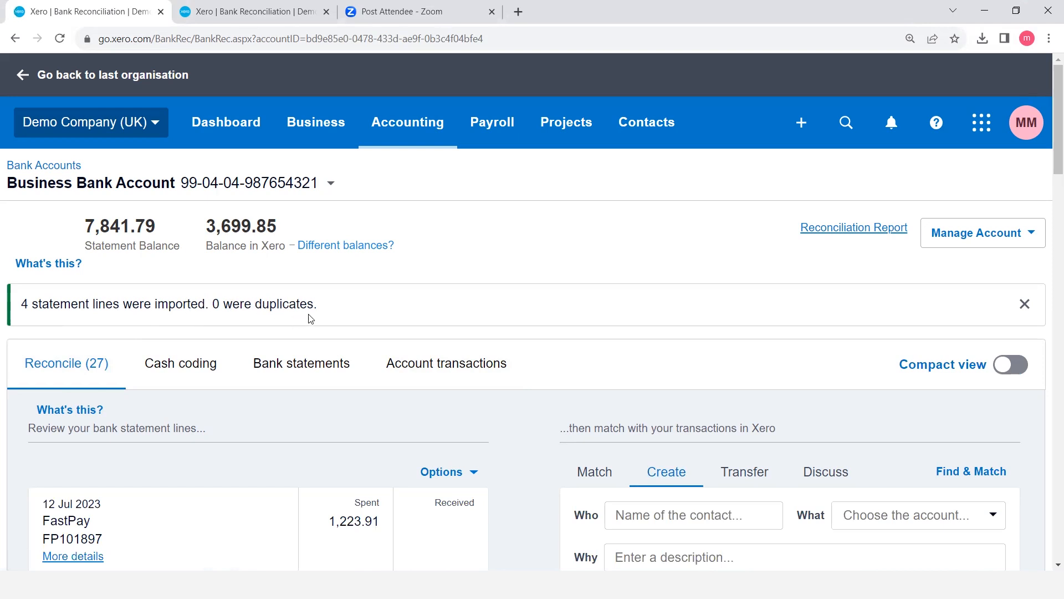
Look through the first page of the Business Bank Account's items for reconciliation for the imported statement lines
scroll(310, 318, down, 4)
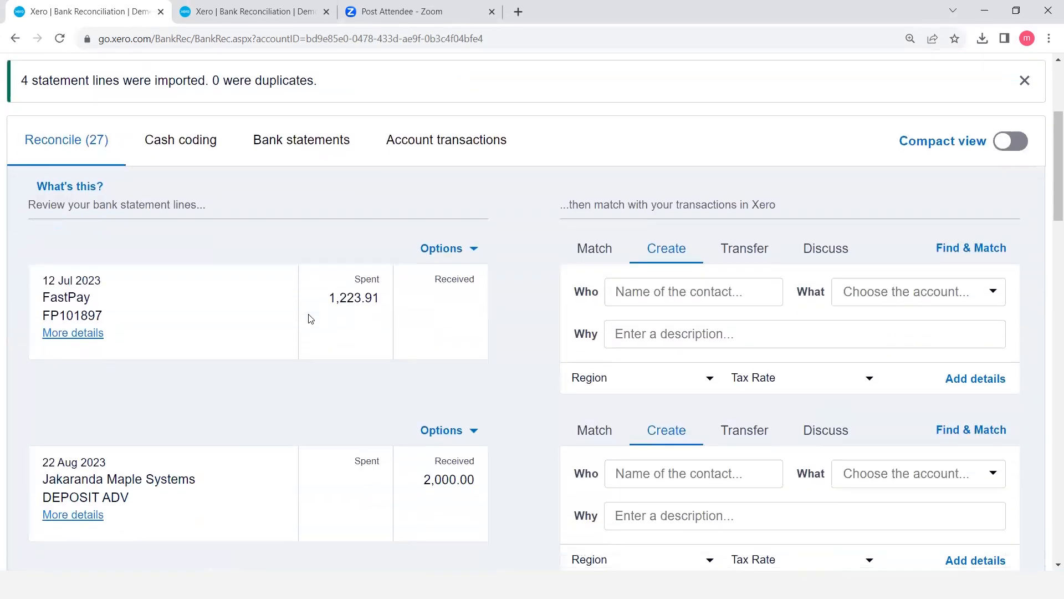
scroll(220, 426, down, 6)
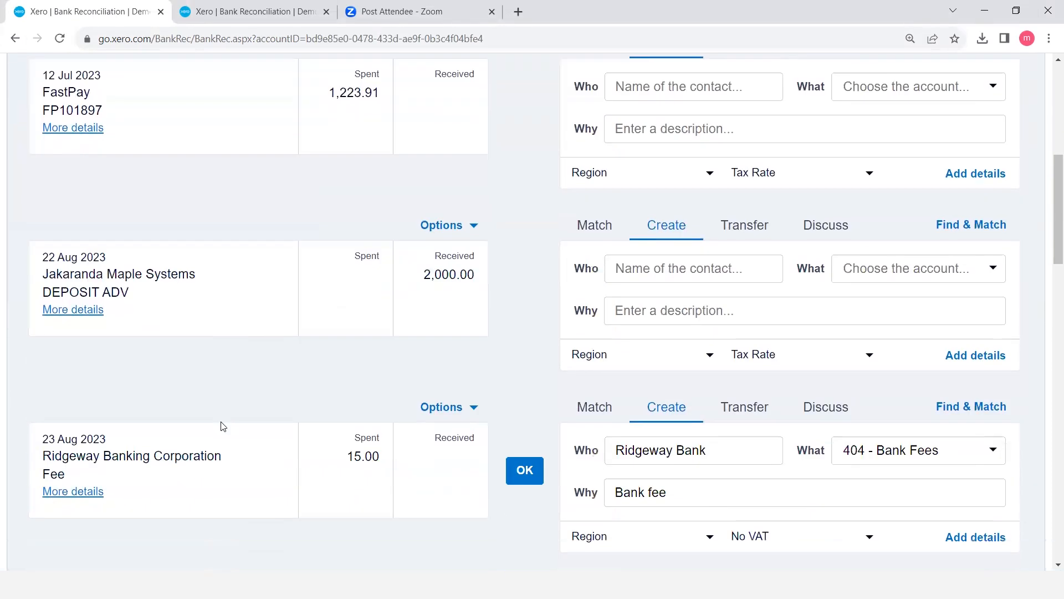
scroll(221, 427, down, 6)
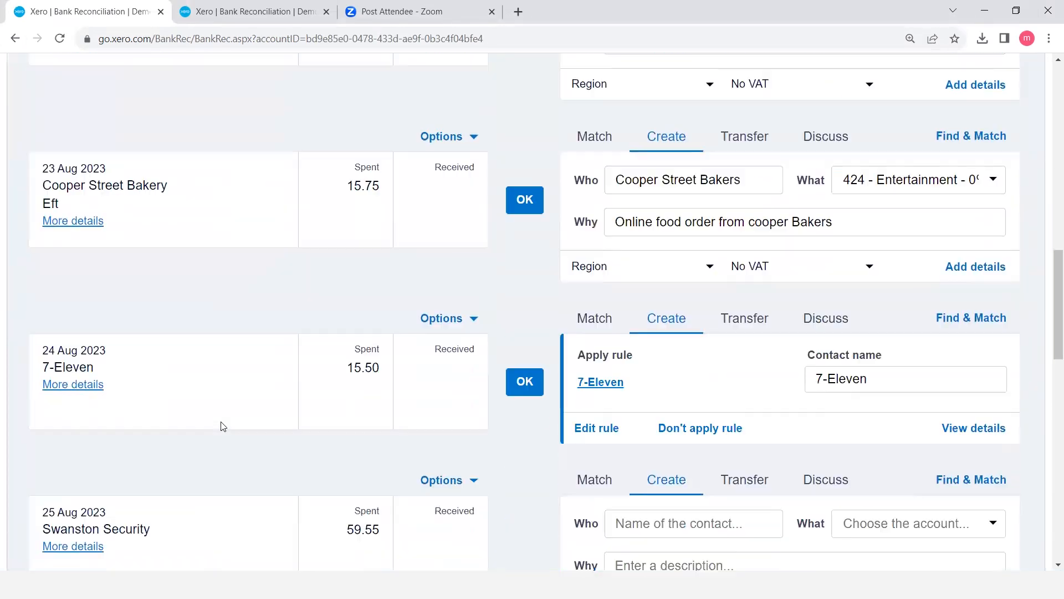
scroll(221, 428, up, 16)
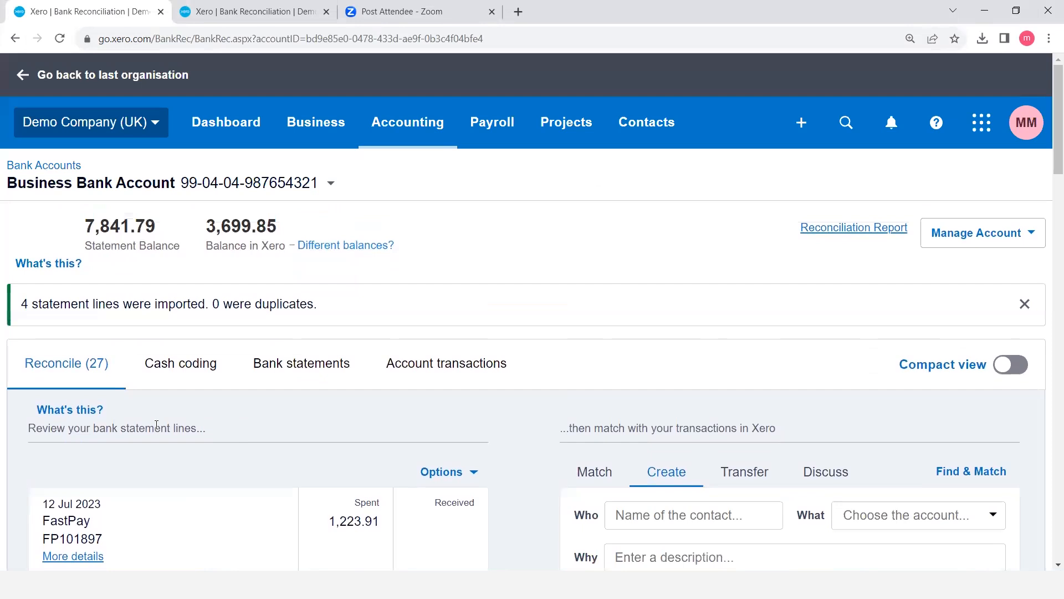
scroll(342, 472, down, 4)
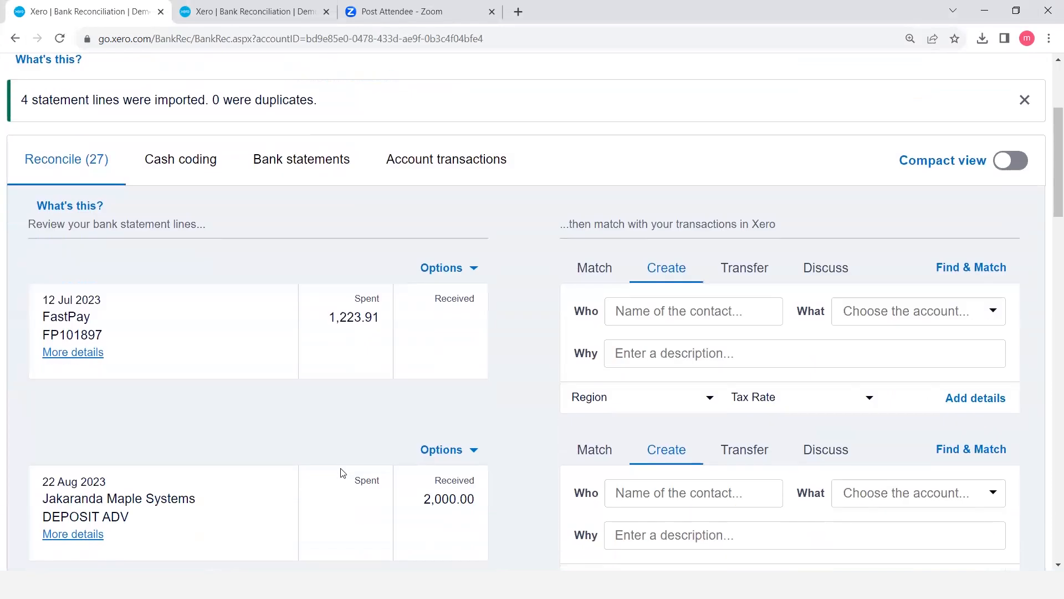
scroll(341, 472, down, 15)
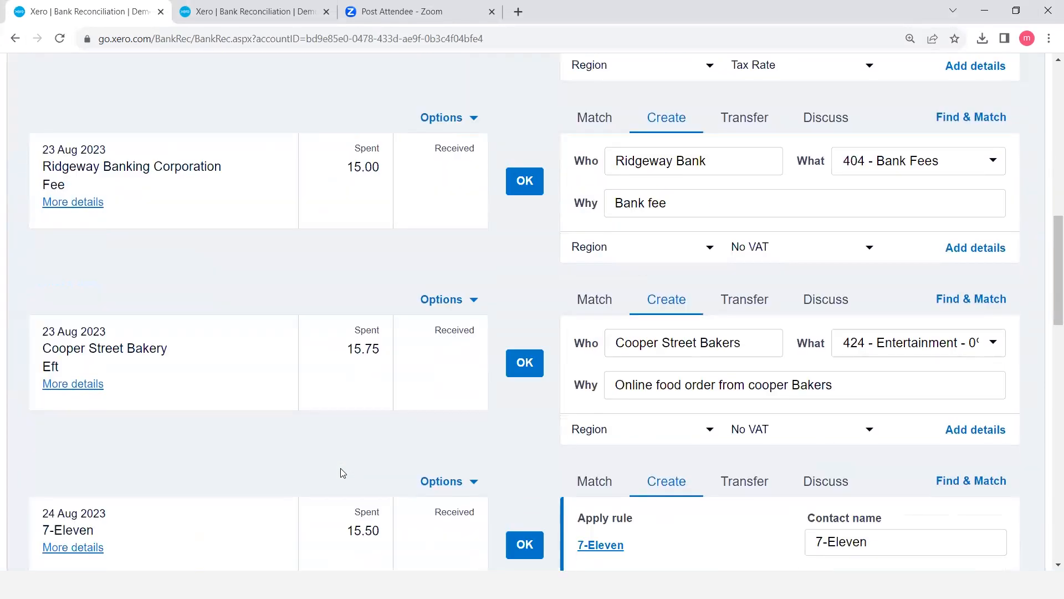
scroll(342, 472, down, 10)
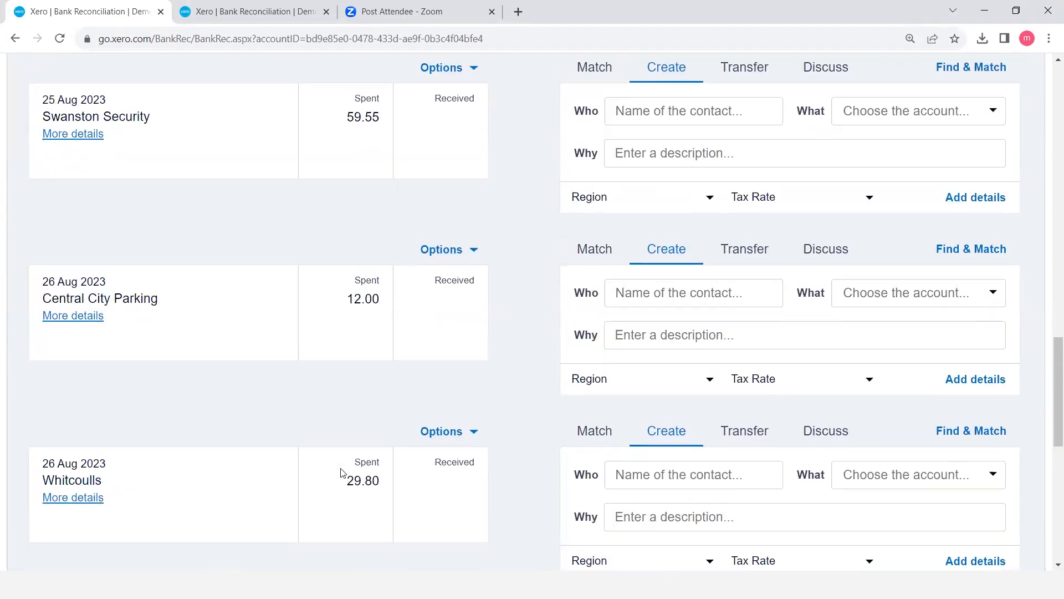
scroll(342, 473, down, 6)
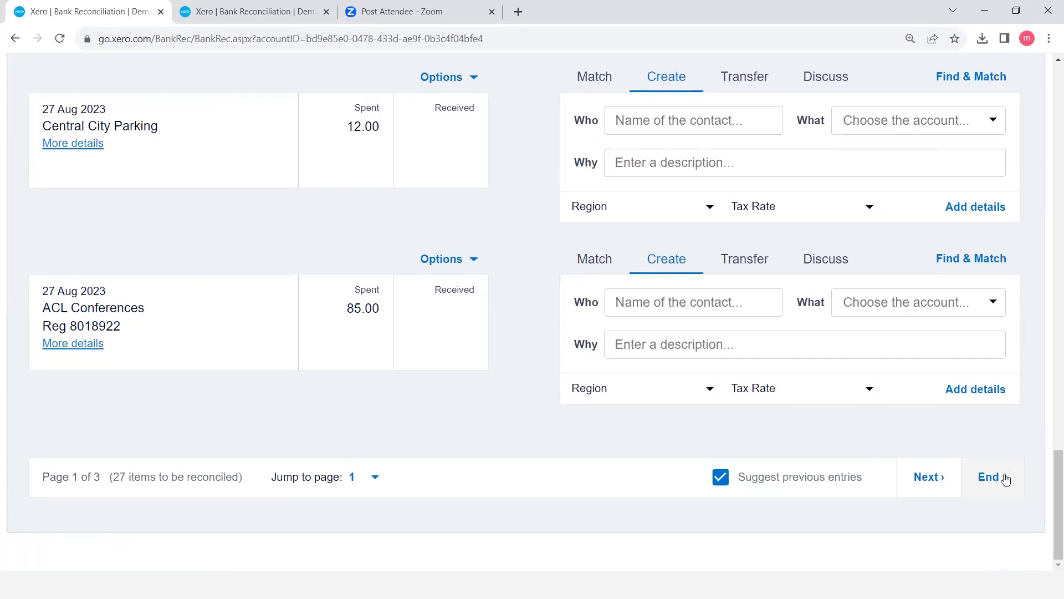
Go through the second page to the third page of reconciliation items and examine the FoodPanda and Online Fund Received lines
click(938, 483)
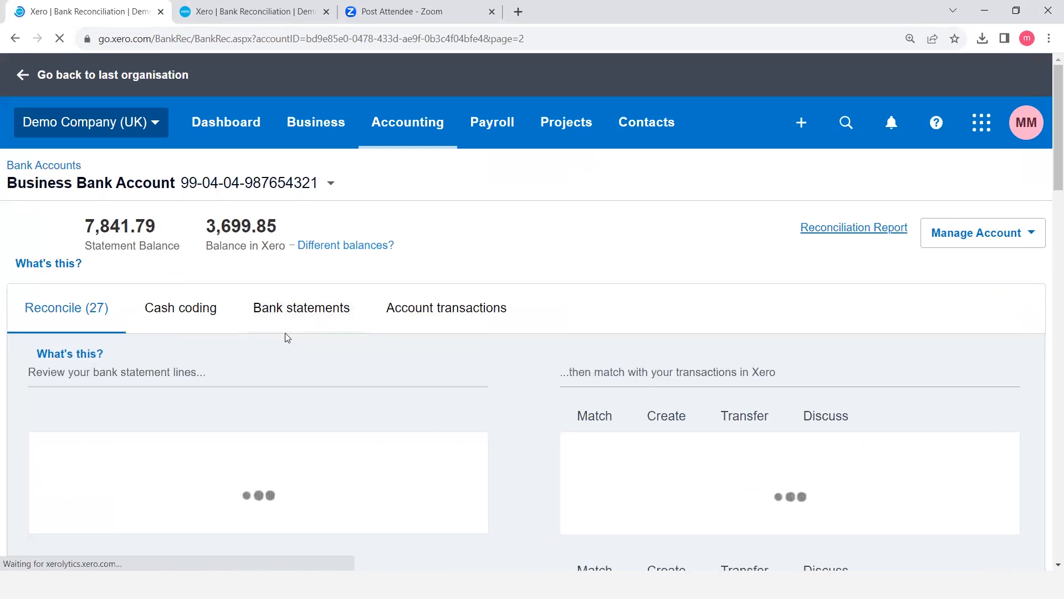
scroll(287, 337, down, 15)
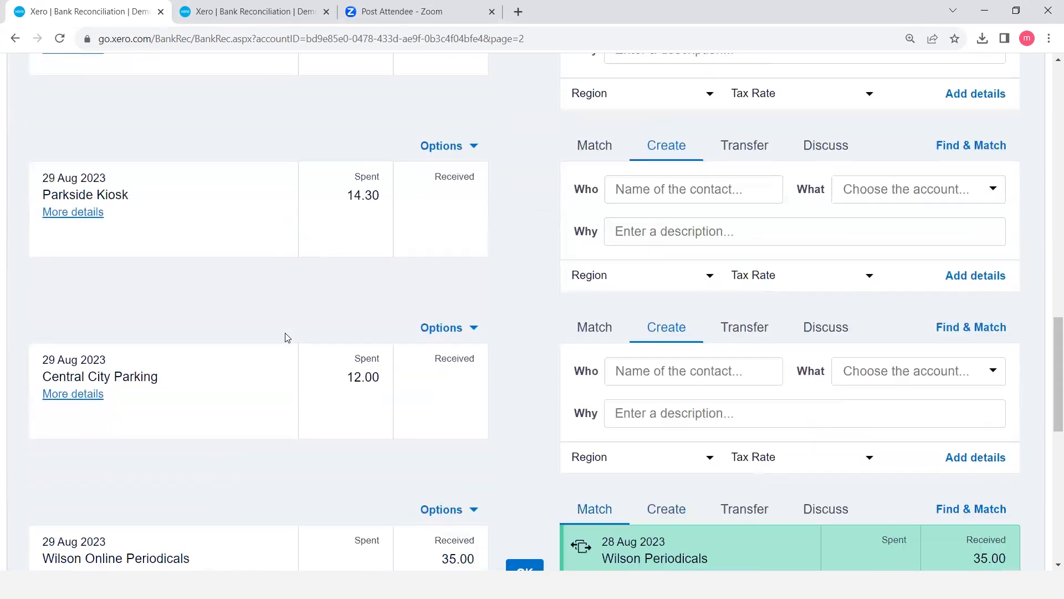
scroll(287, 338, down, 10)
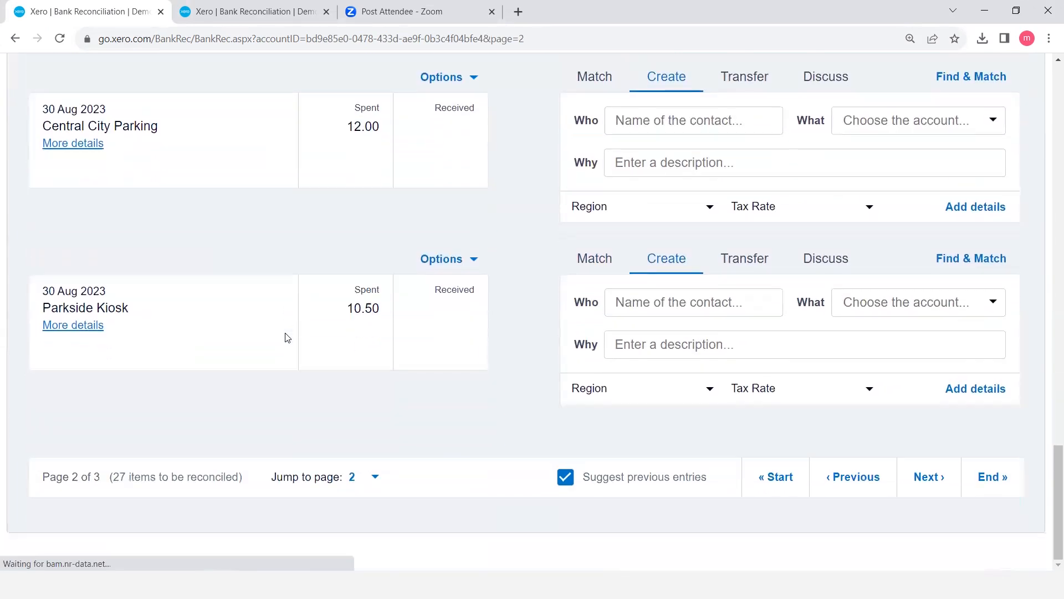
click(922, 481)
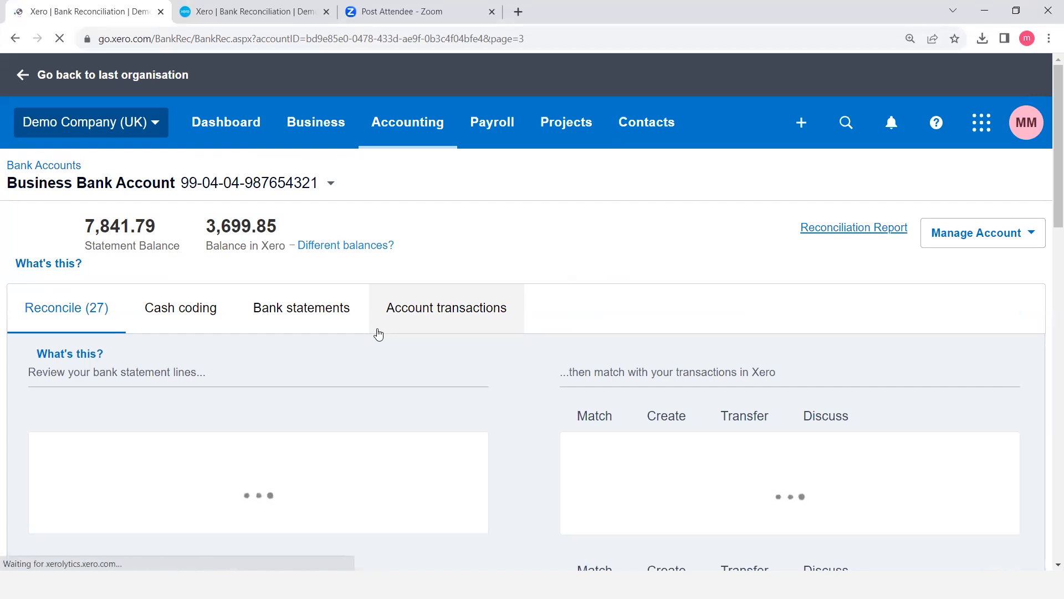
scroll(379, 333, down, 7)
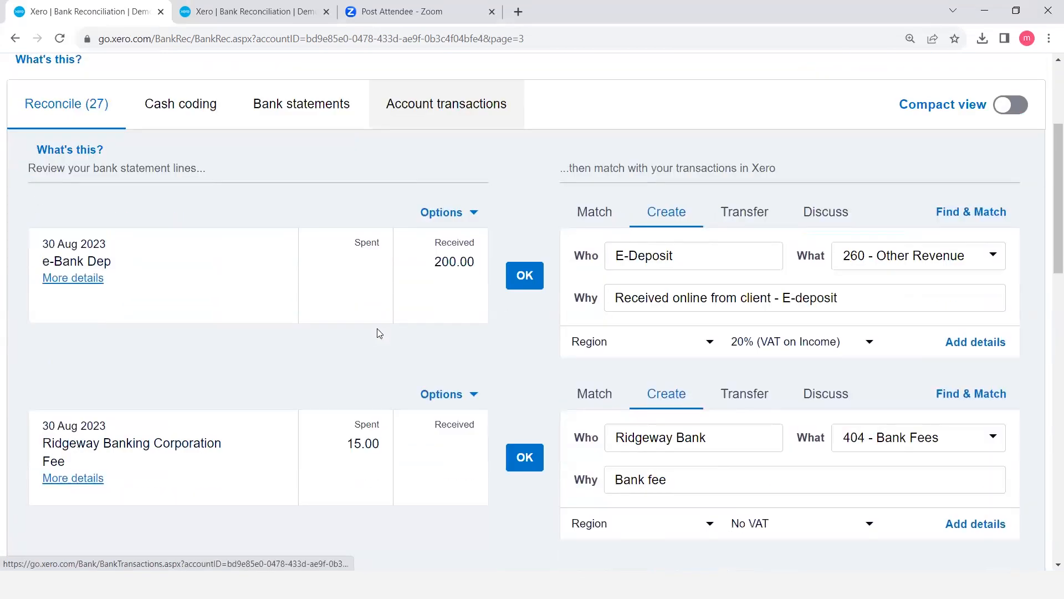
scroll(379, 333, down, 10)
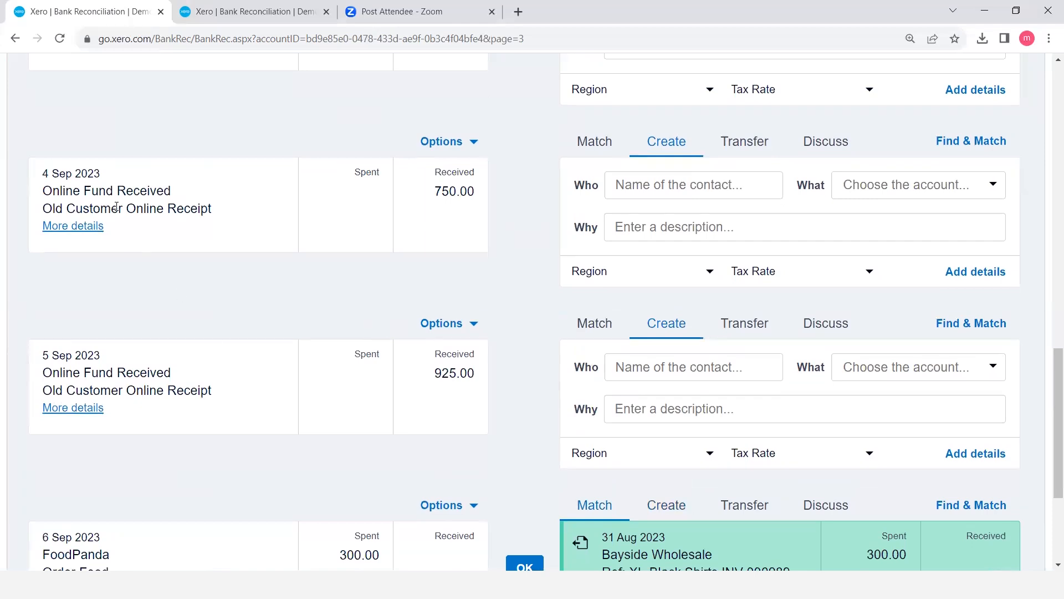
scroll(259, 233, up, 4)
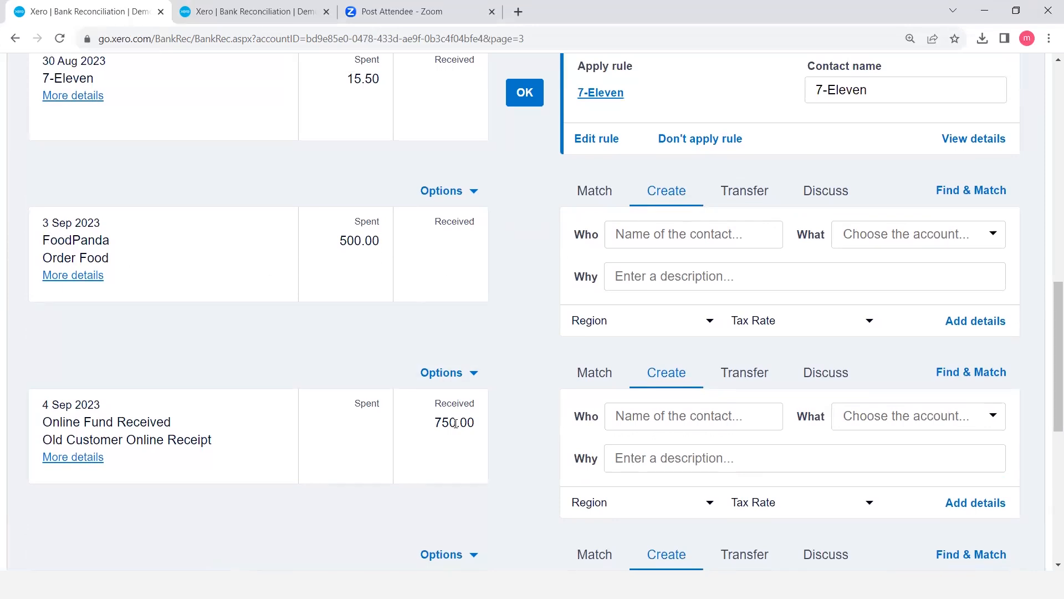
scroll(463, 447, down, 4)
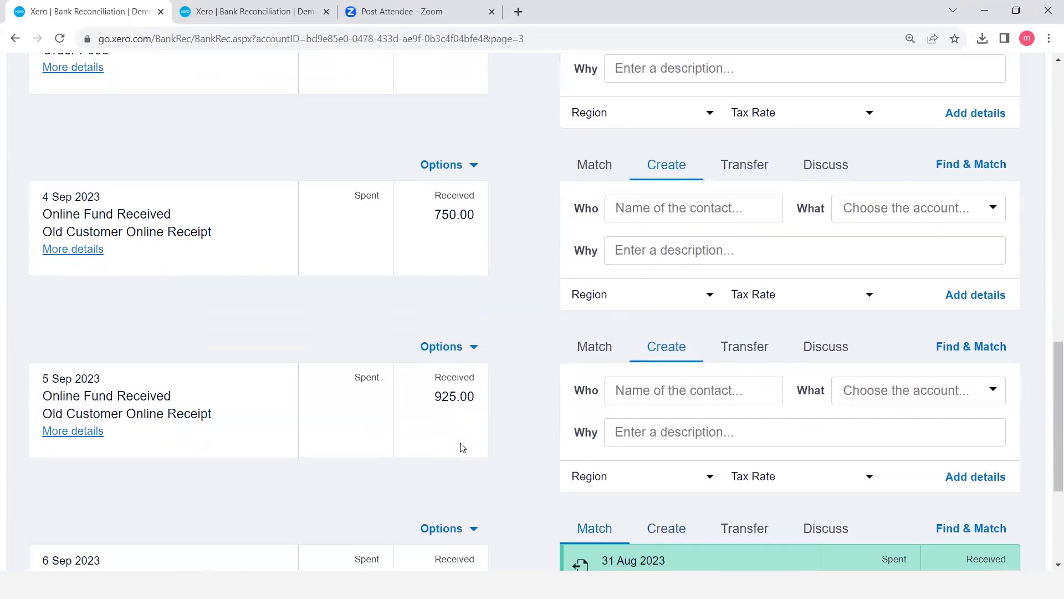
Review the FoodPanda and 7-Eleven lines on the third reconciliation page and check the statement details of the 7-Eleven line
scroll(517, 447, down, 3)
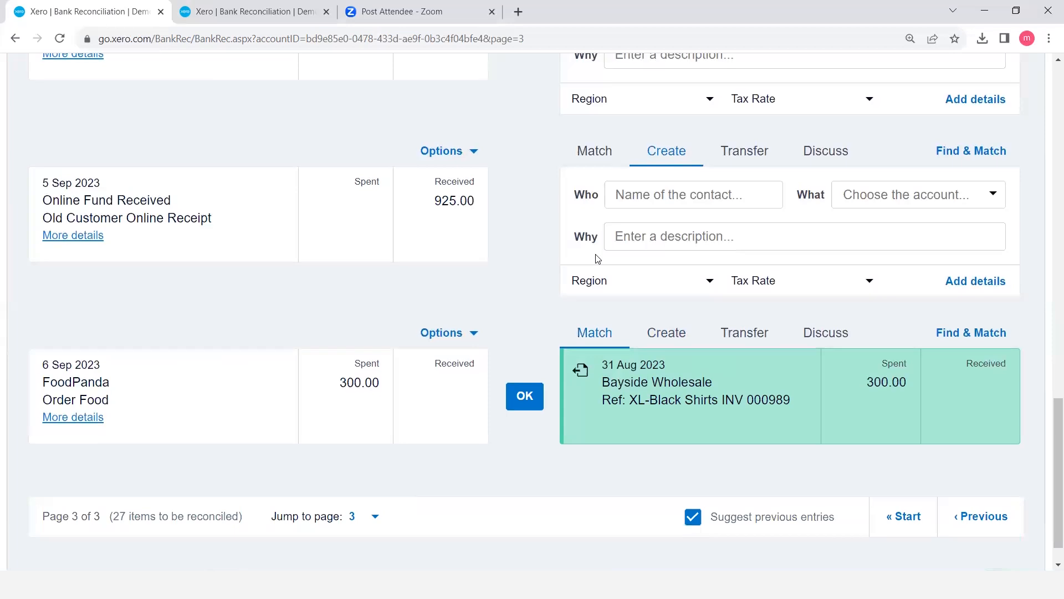
scroll(598, 258, up, 10)
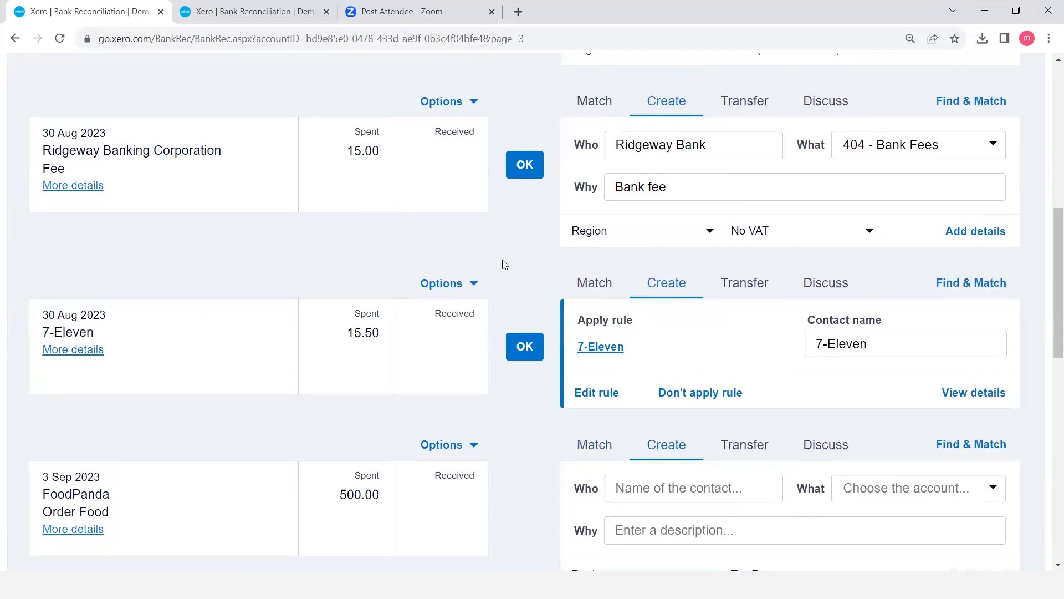
click(85, 351)
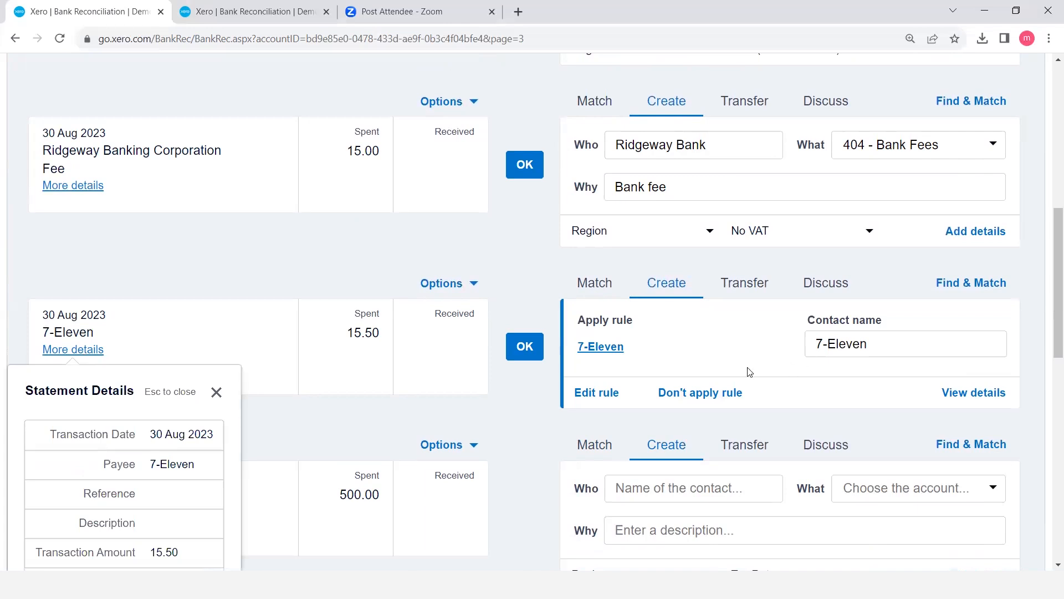
click(217, 393)
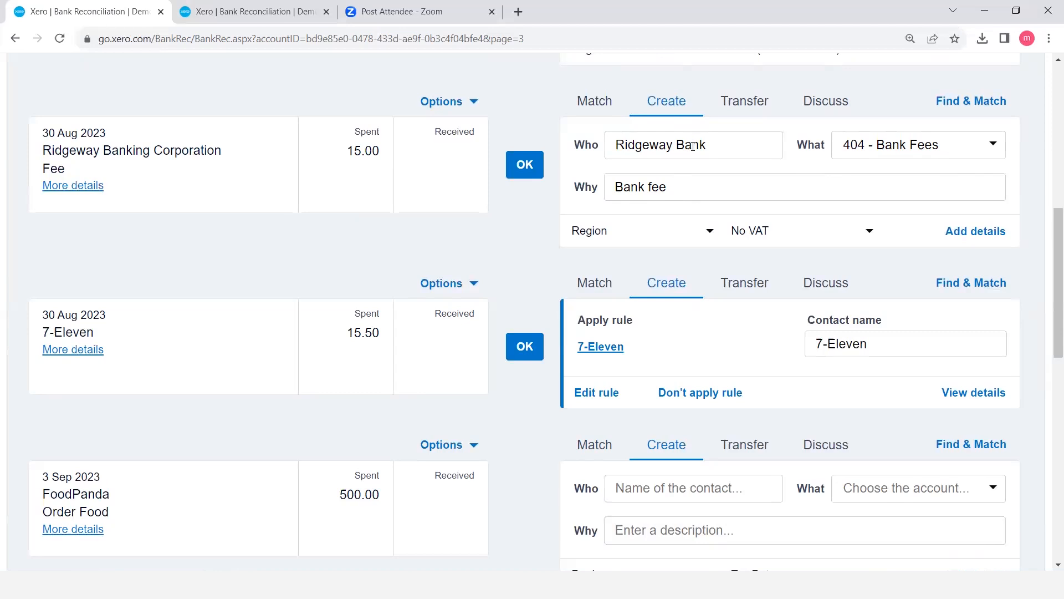
Open the bank rules for the Business Bank Account and dismiss the introduction about automatically categorizing transactions
scroll(693, 148, up, 8)
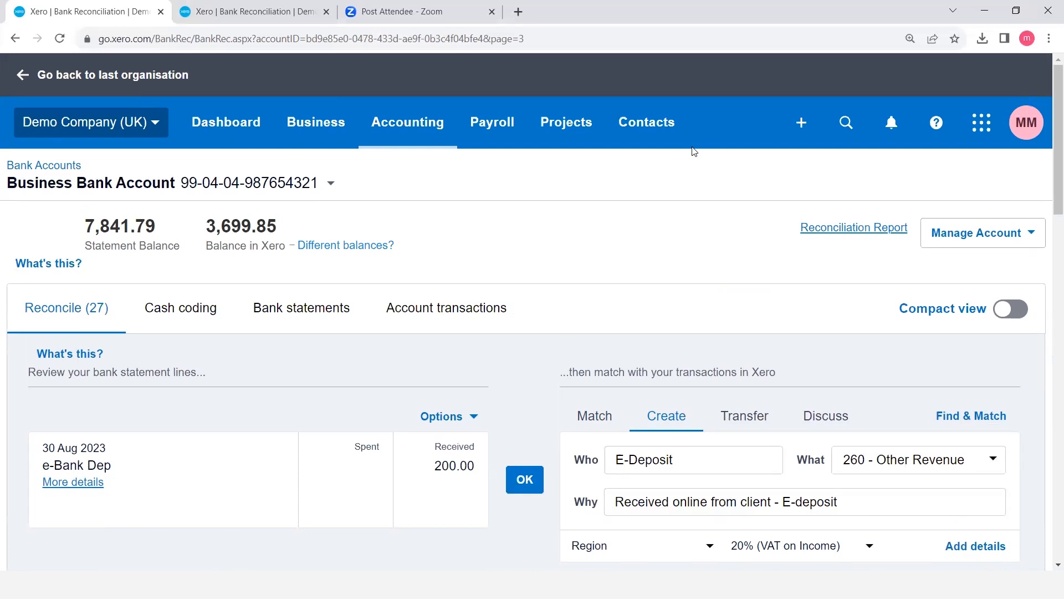
click(978, 234)
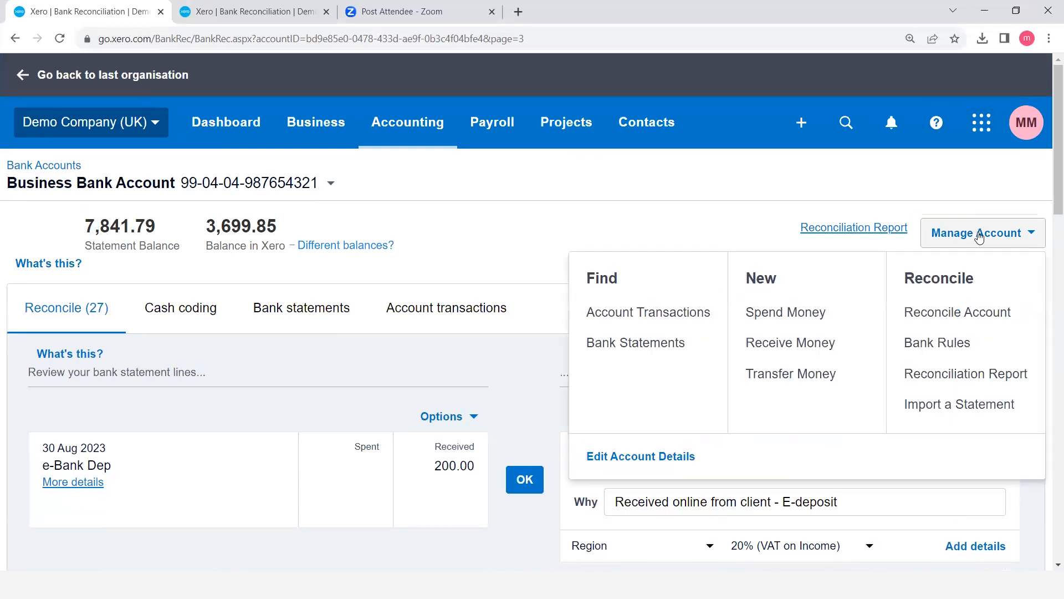
click(936, 342)
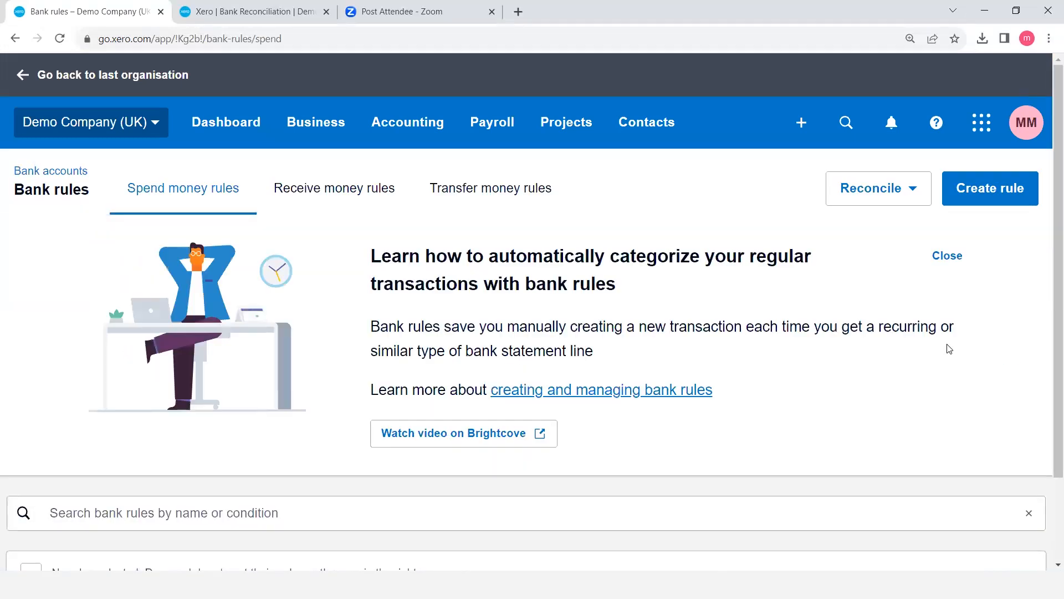
click(940, 265)
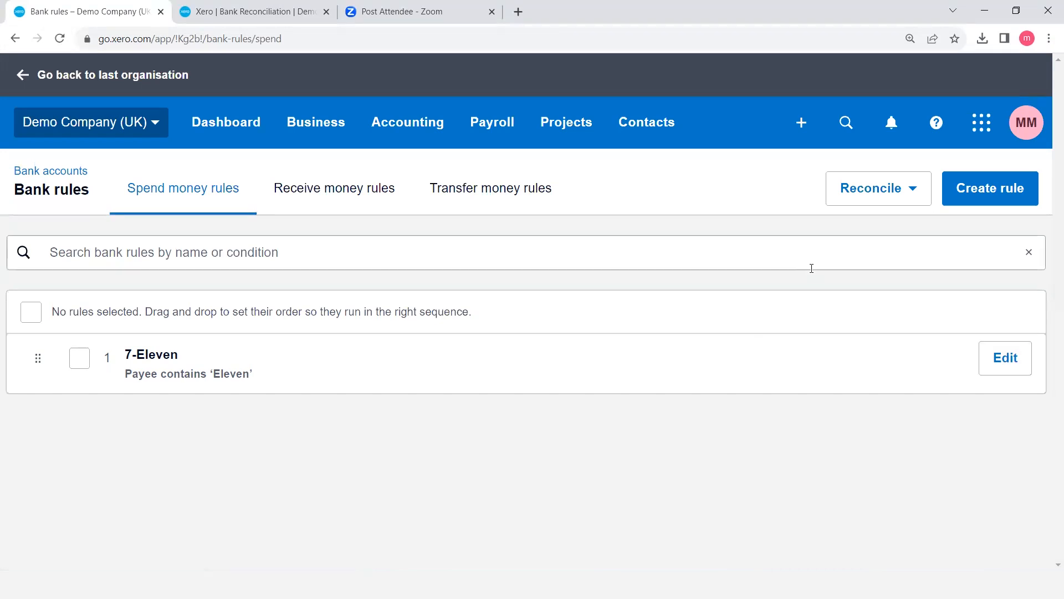
Start a new spend money rule that applies when any text field contains Foodpanda
click(989, 197)
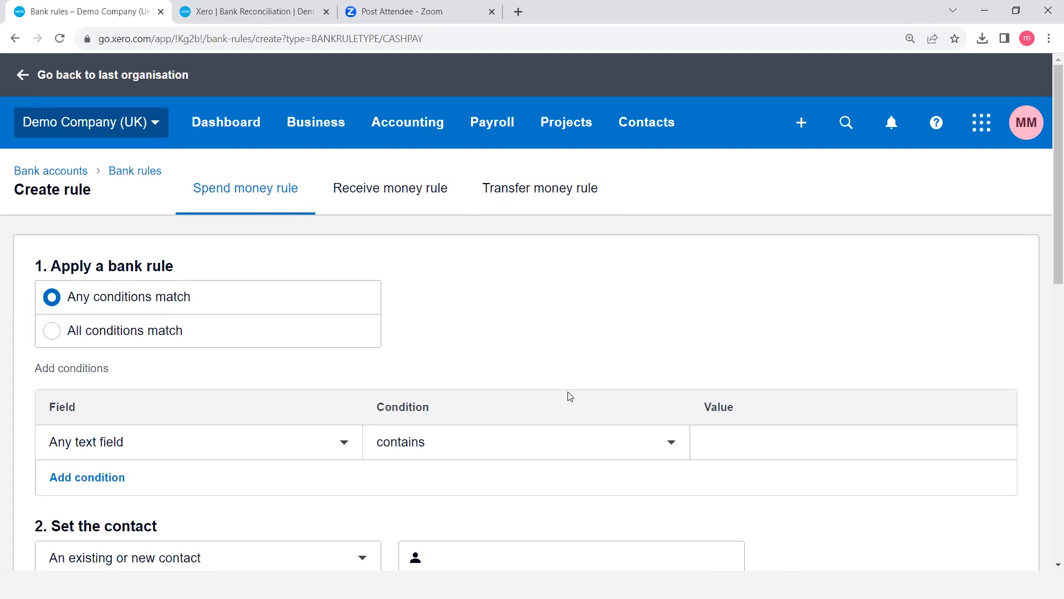
scroll(556, 374, down, 2)
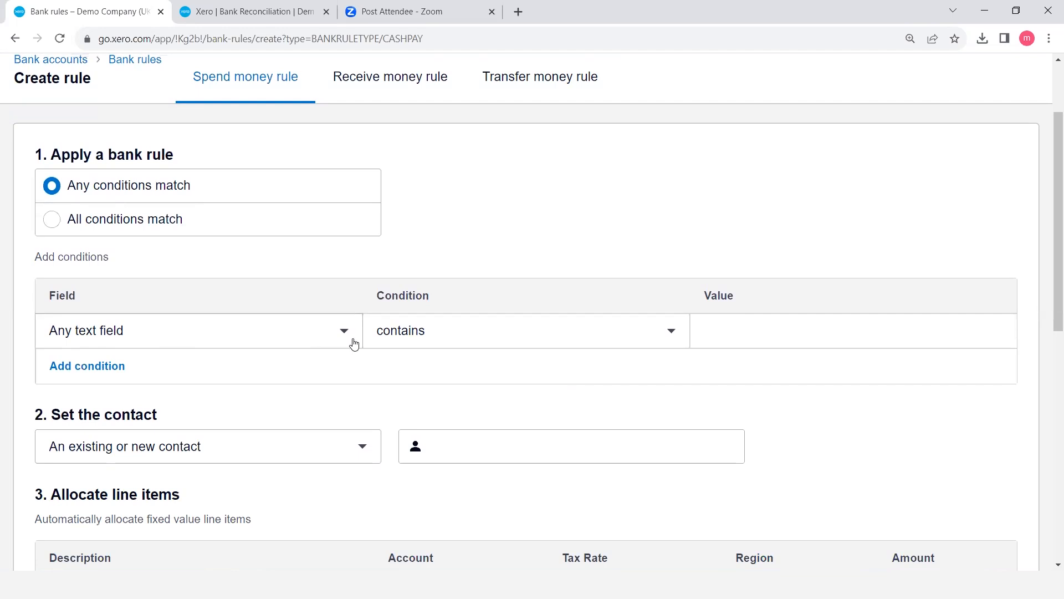
click(251, 15)
scroll(309, 304, down, 1)
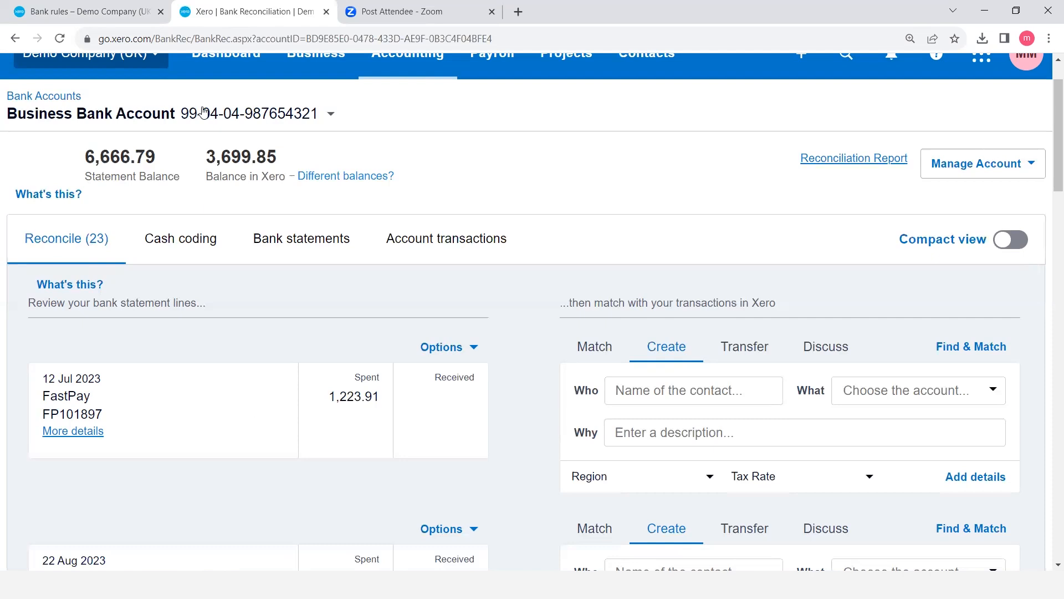
click(89, 11)
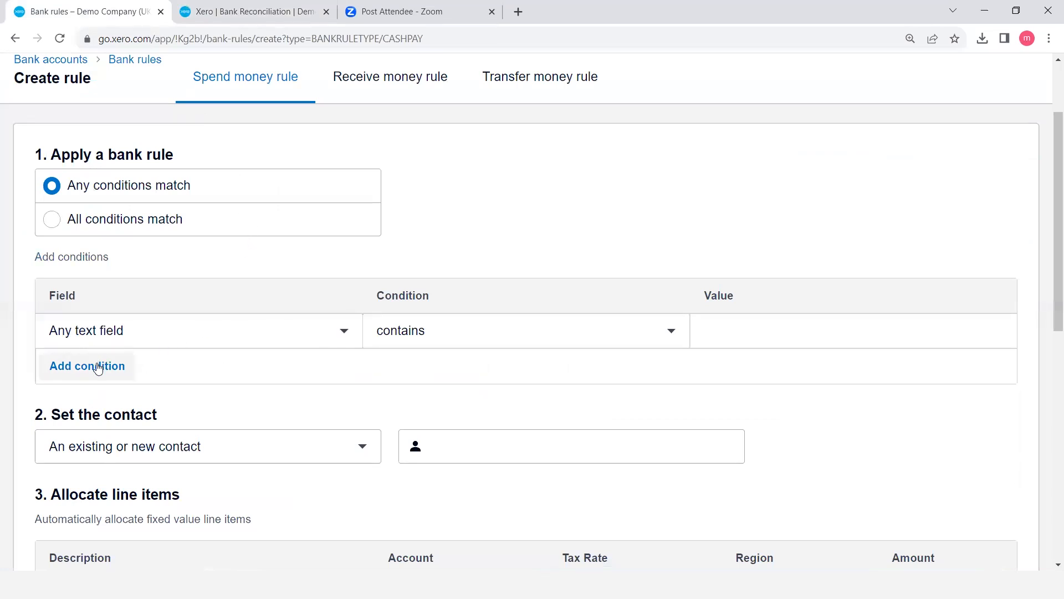
click(777, 337)
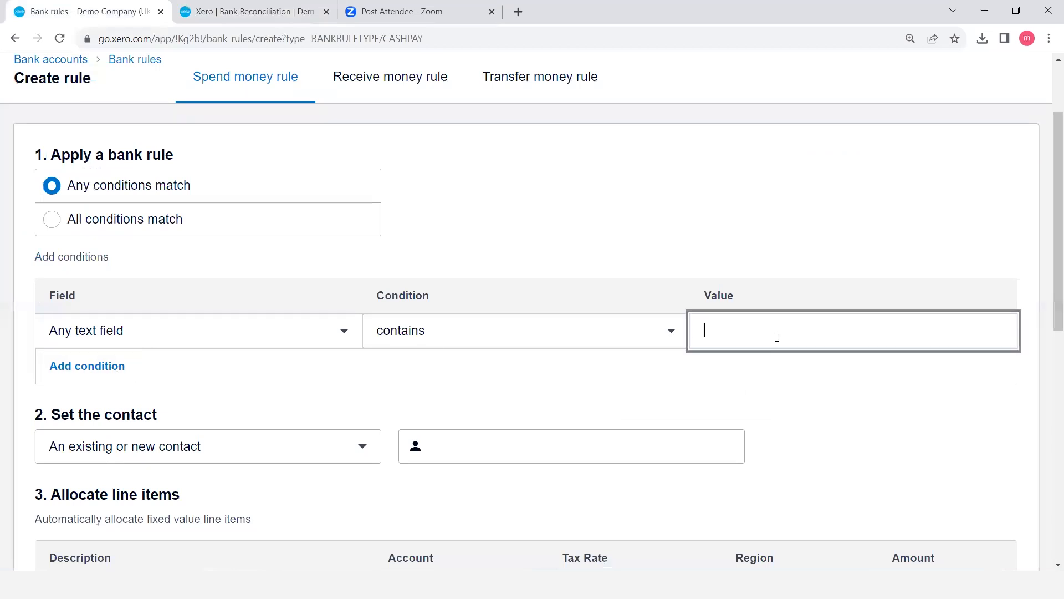
click(670, 332)
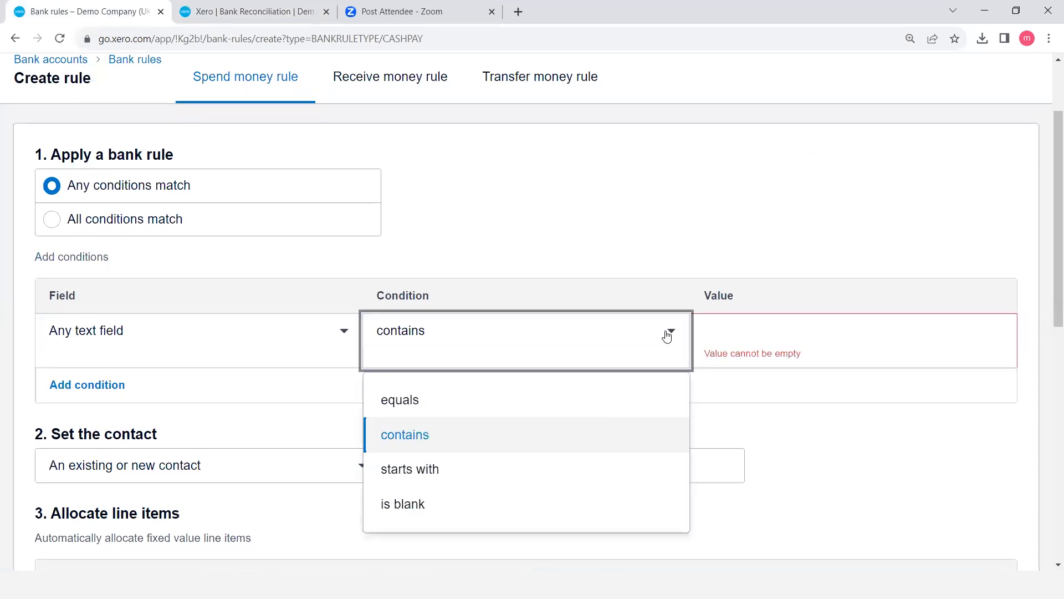
click(531, 436)
click(750, 341)
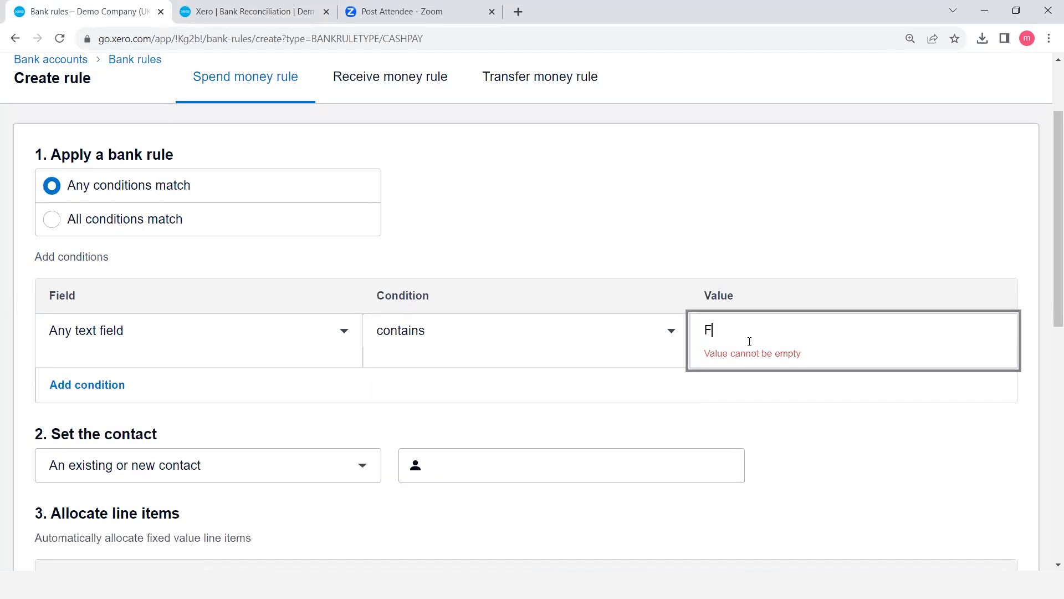
text(Foodpanda)
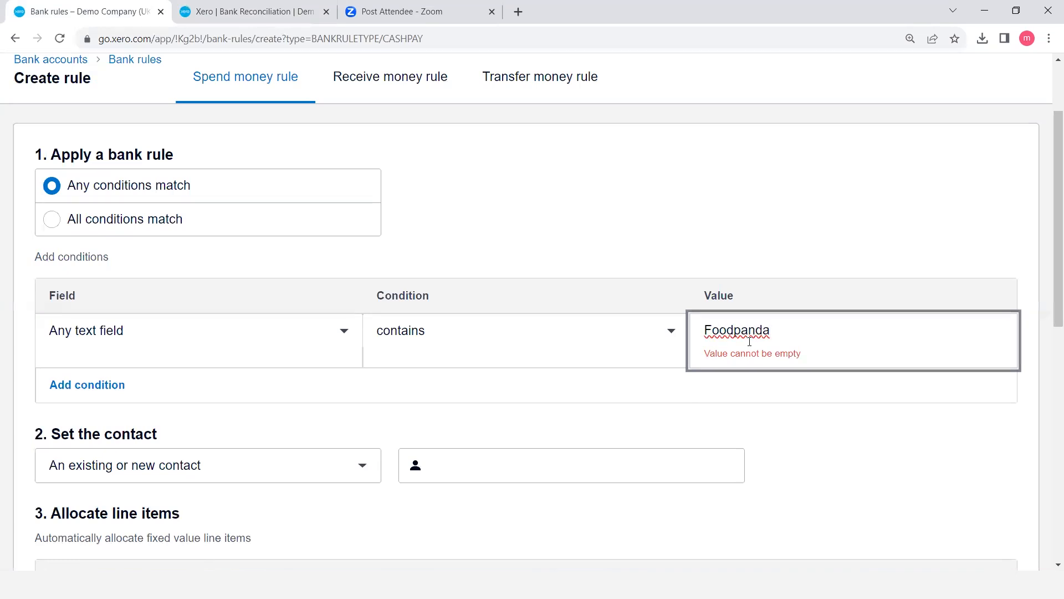
In the other browser tab, reload the Business Bank Account's reconciliation from the dashboard and examine the FoodPanda line on the last page
click(287, 7)
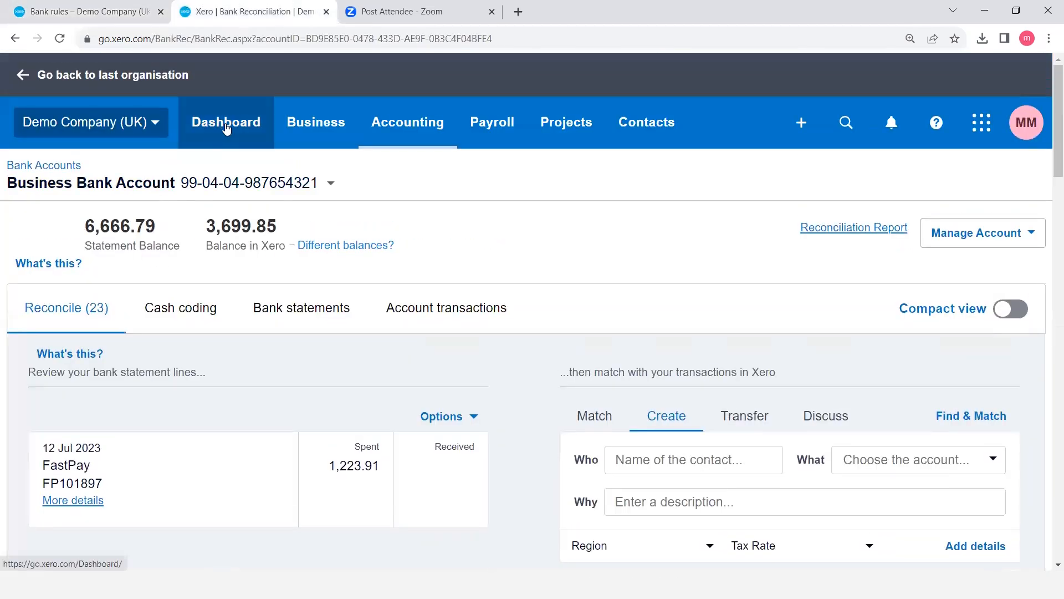
click(226, 124)
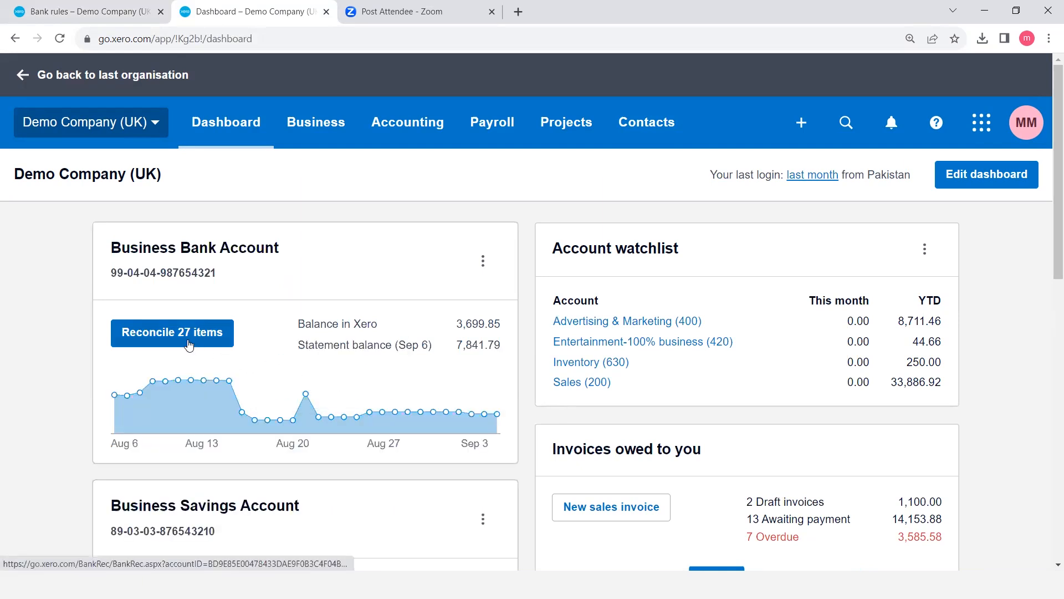
click(189, 344)
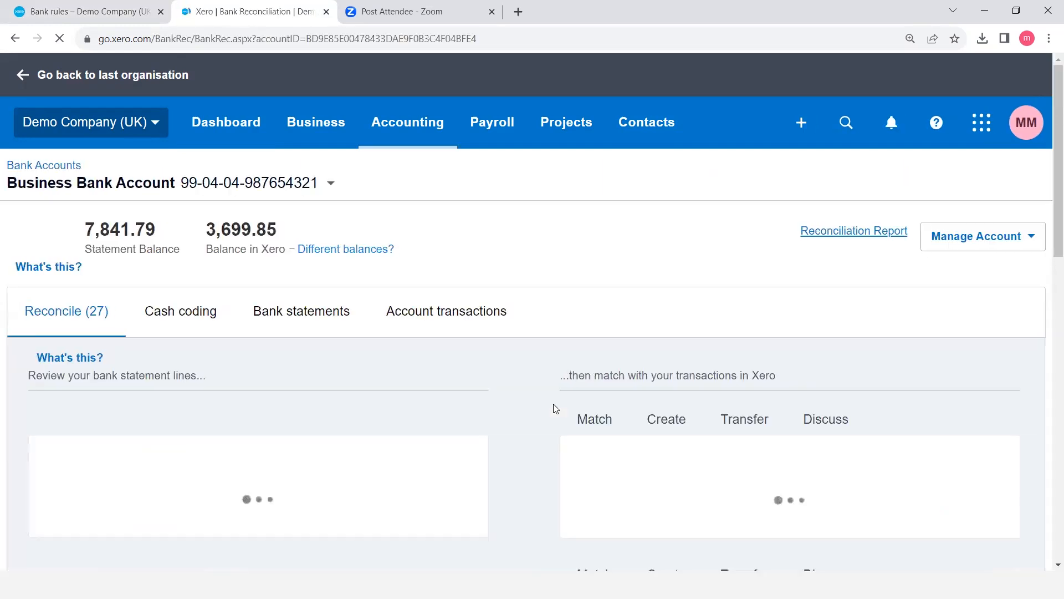
scroll(554, 408, down, 15)
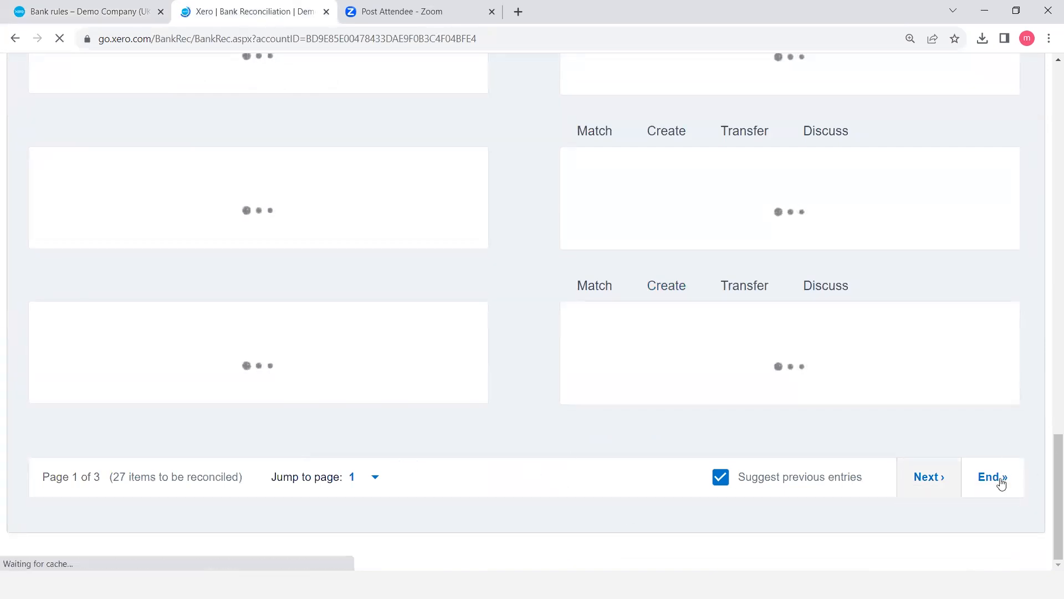
scroll(942, 527, down, 2)
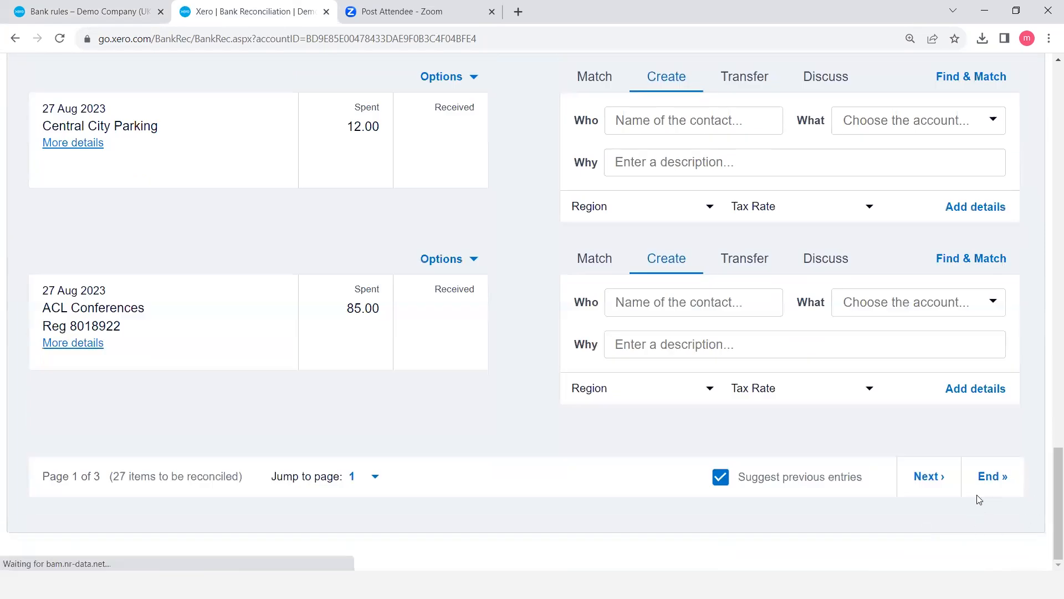
click(982, 480)
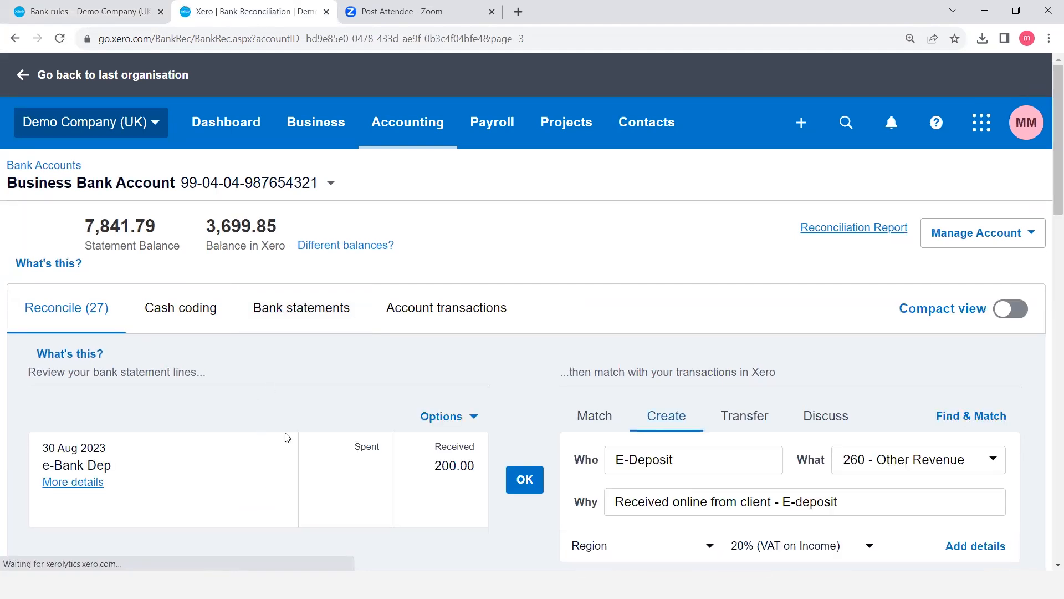
scroll(287, 438, down, 3)
scroll(287, 438, down, 9)
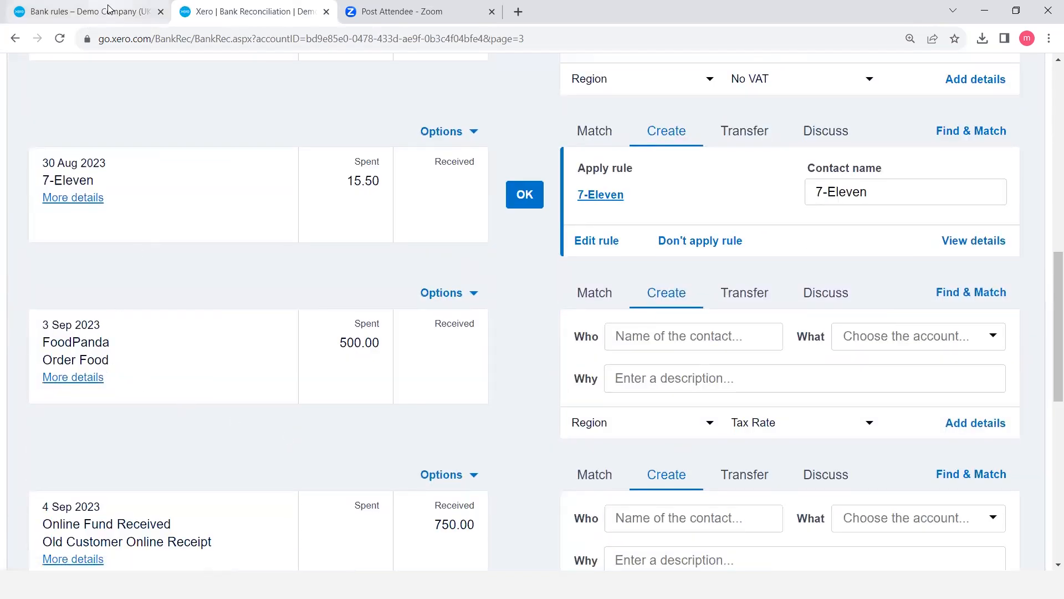
Return to the unsaved bank rule and set its contact to a newly created contact named Foodpanda
click(129, 8)
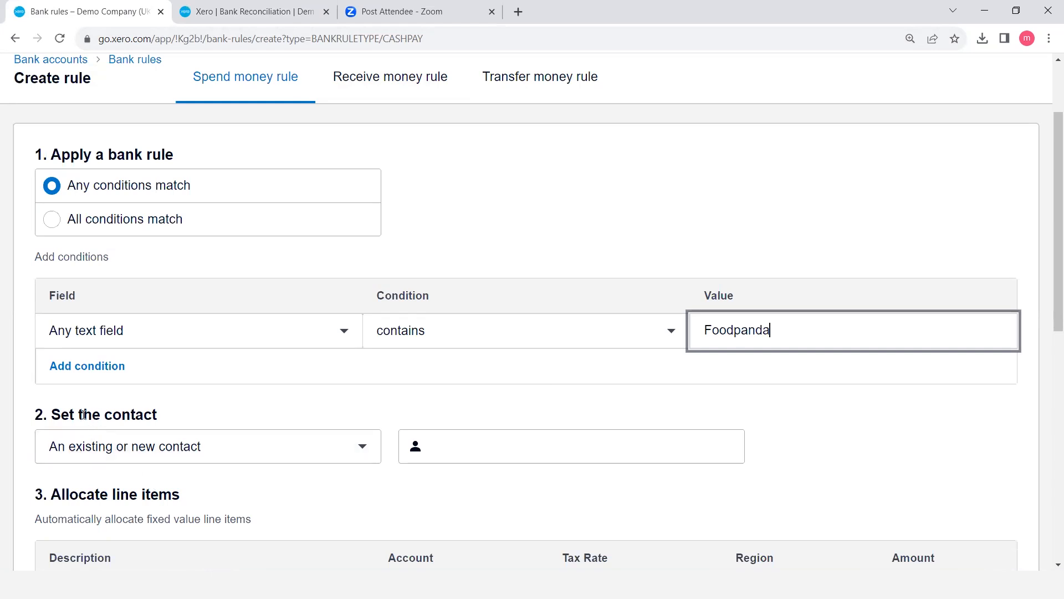
click(310, 459)
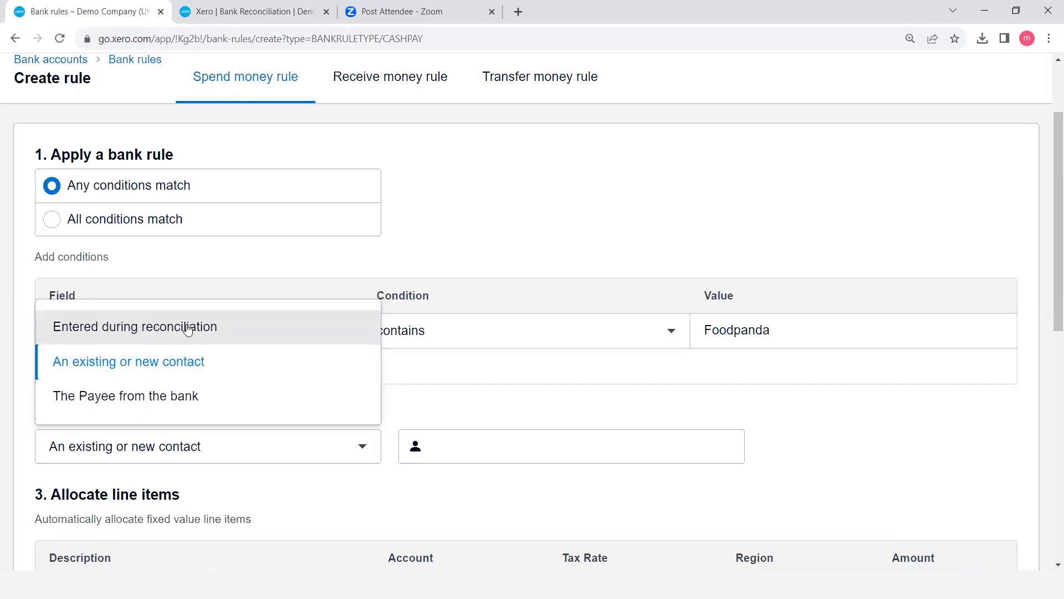
click(183, 363)
click(461, 459)
text(Foodpanda)
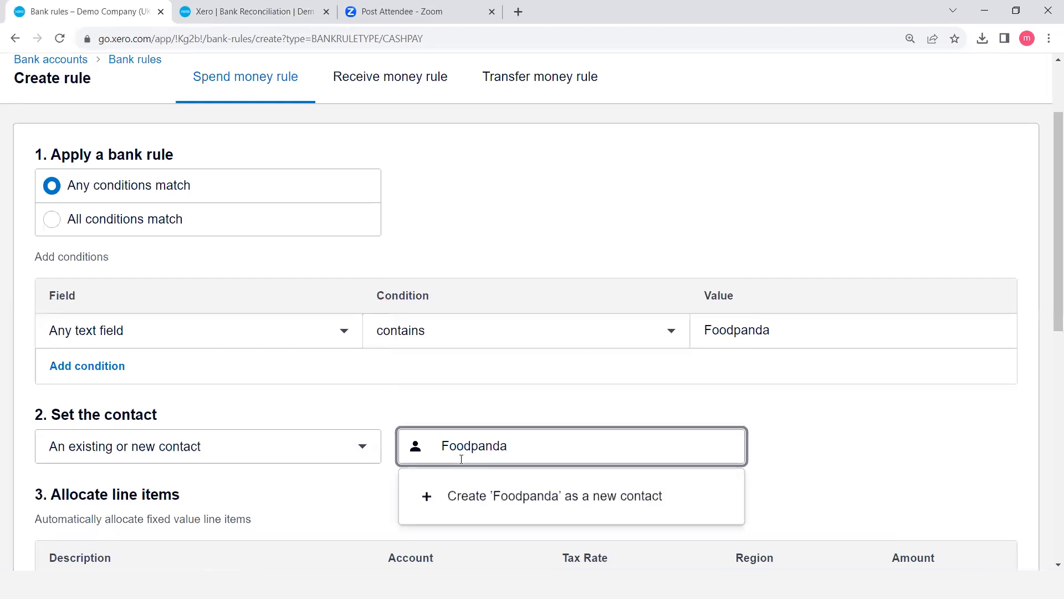
click(481, 498)
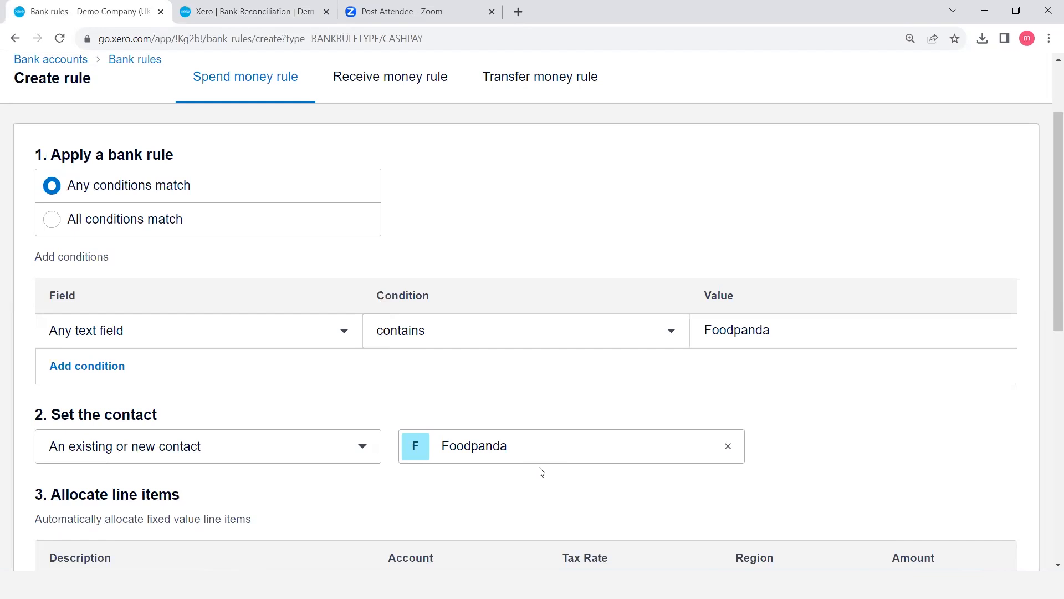
Add a fixed value line item to the rule described as Online Food Purchase and allocated to account 424 - Entertainment - 0%
scroll(541, 471, down, 4)
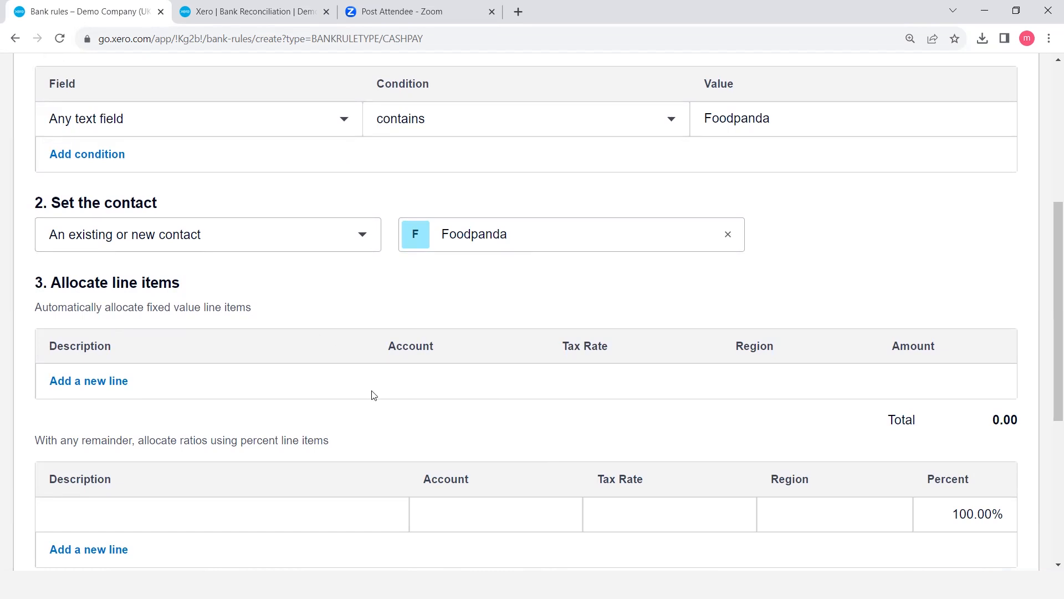
scroll(372, 395, down, 2)
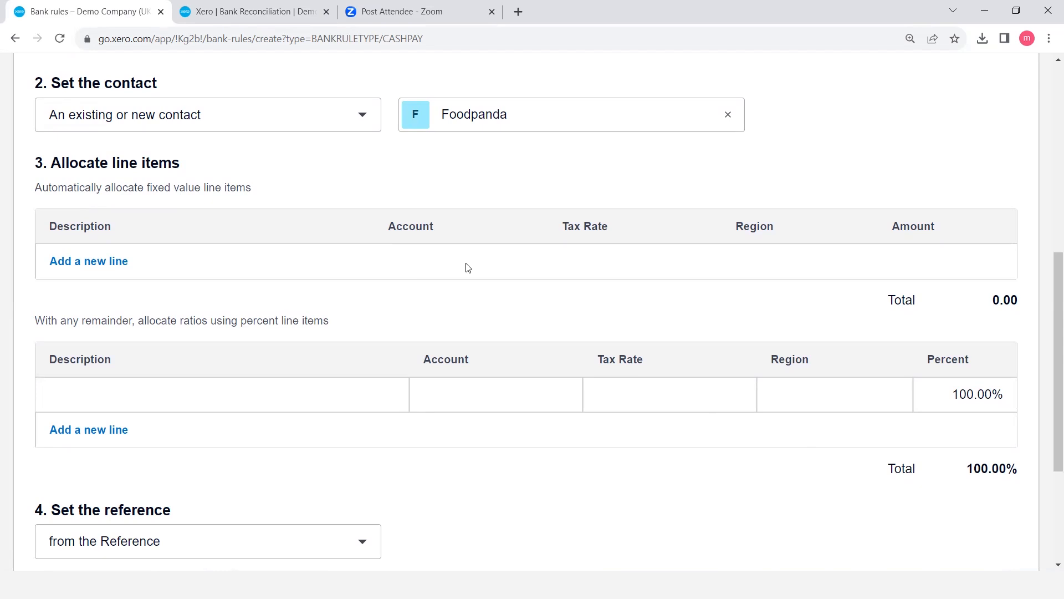
click(79, 270)
click(92, 263)
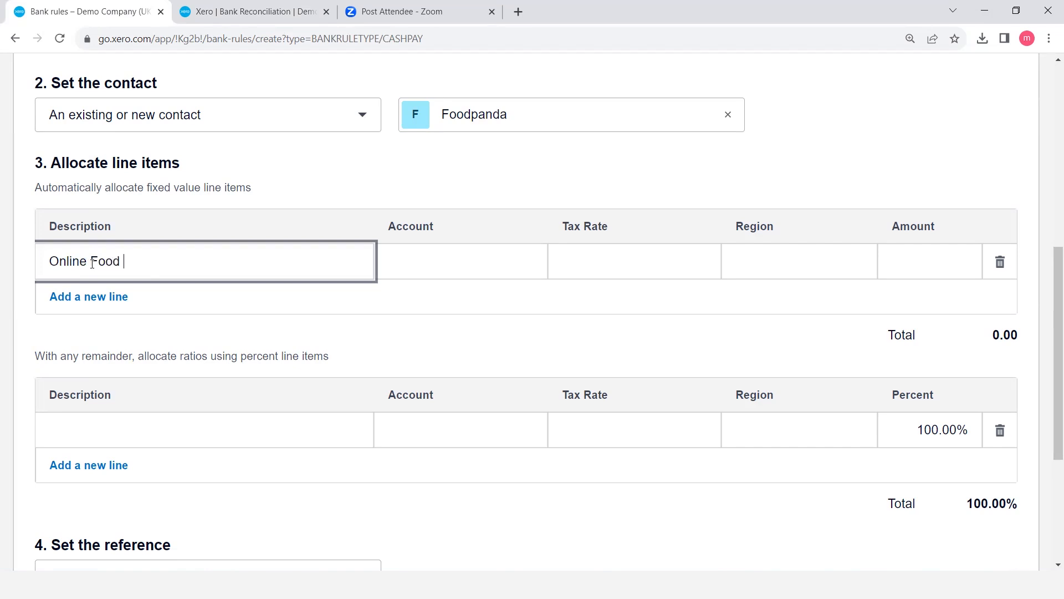
text(Online Food Purchase)
click(436, 259)
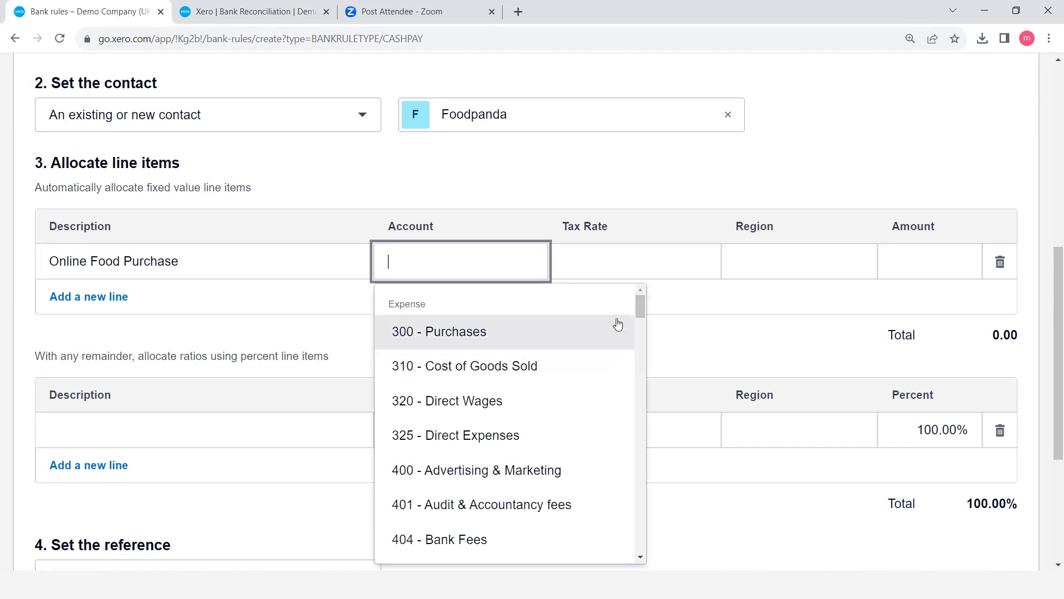
drag(642, 303, 675, 333)
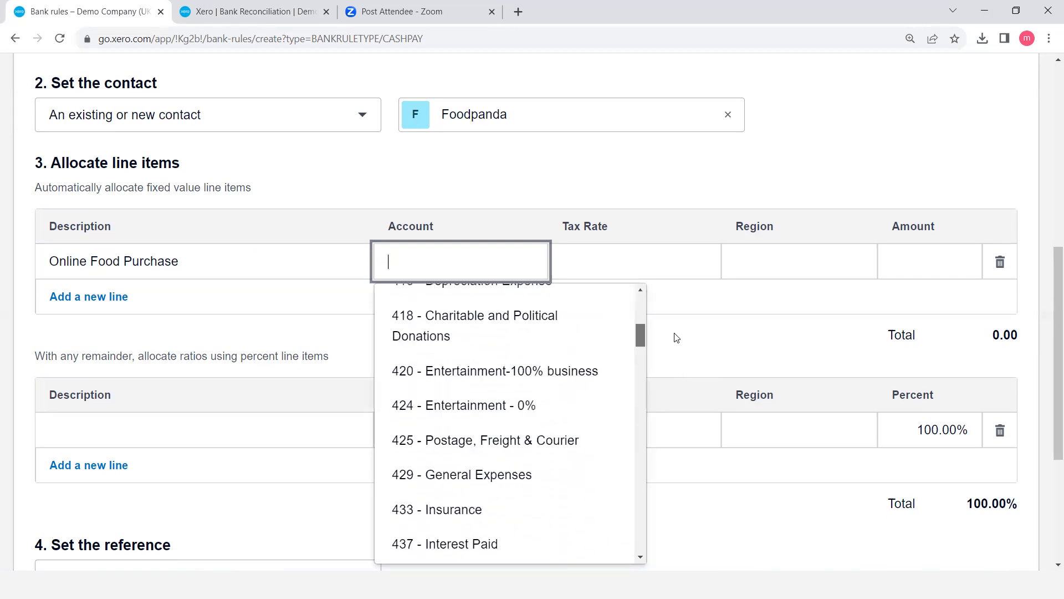
click(507, 404)
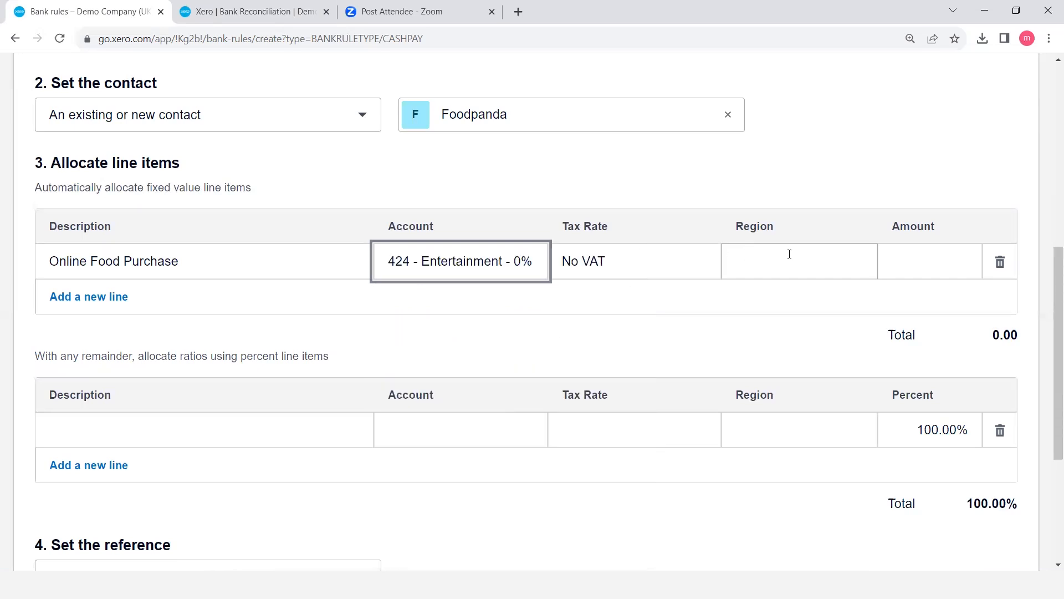
click(892, 161)
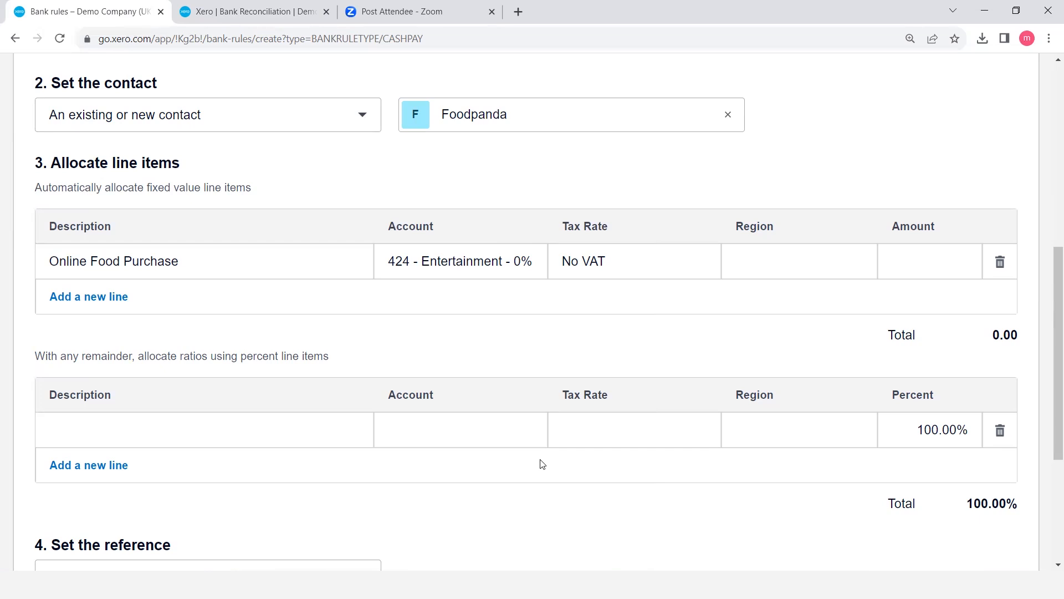
scroll(543, 464, down, 1)
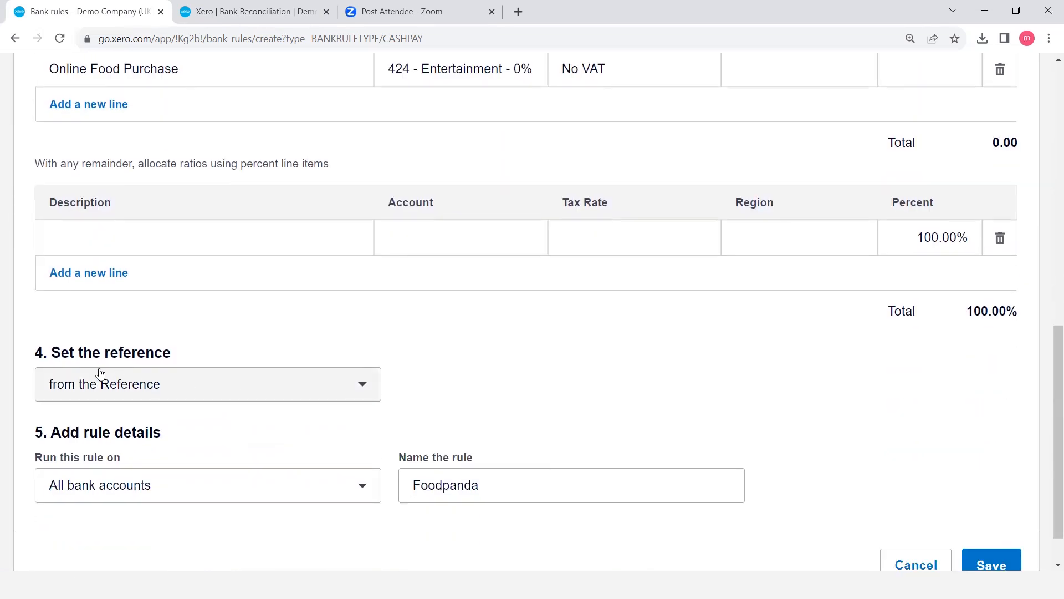
In the bank reconciliation browser tab, open the e-Bank Dep line's statement details and examine which fields could supply the rule's reference
click(304, 389)
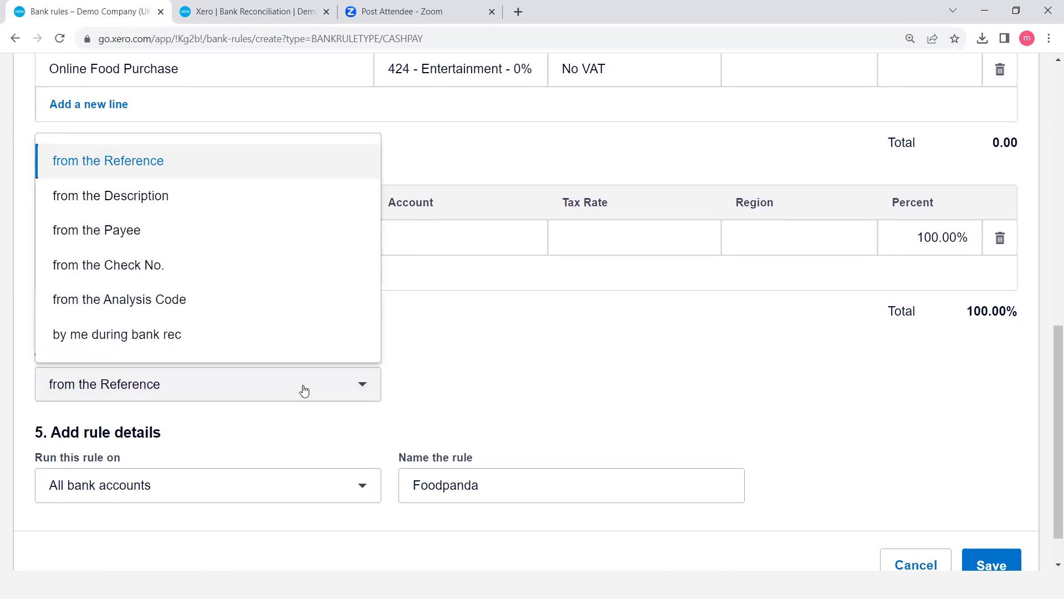
click(272, 14)
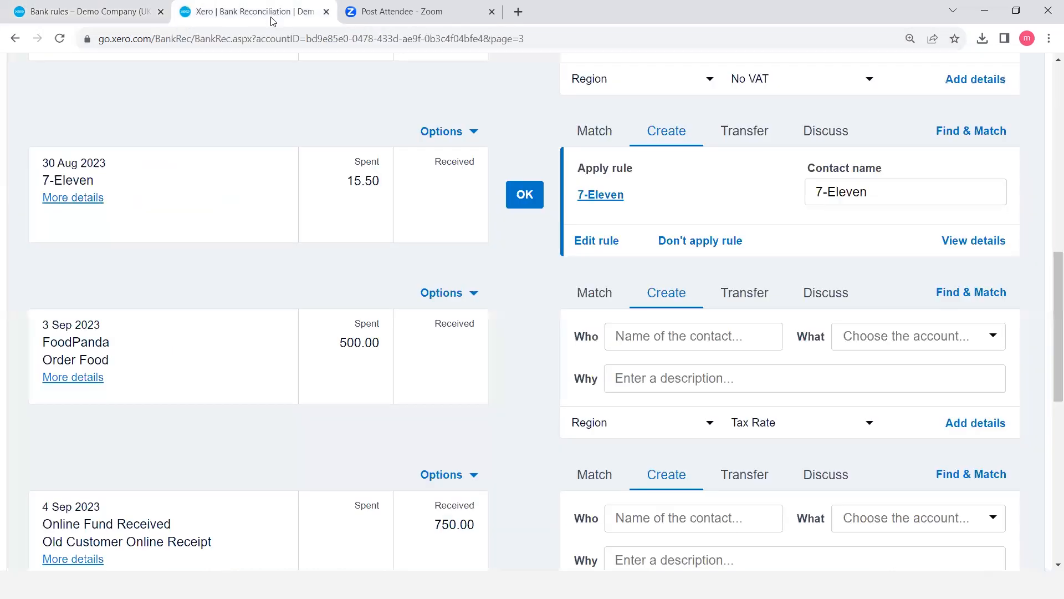
scroll(253, 196, up, 7)
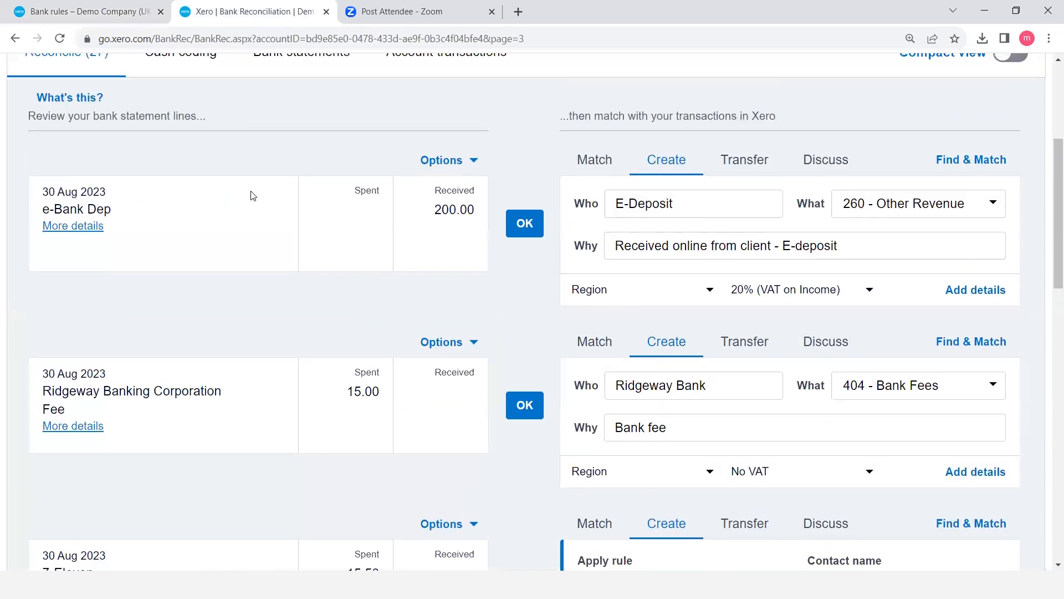
scroll(253, 195, up, 5)
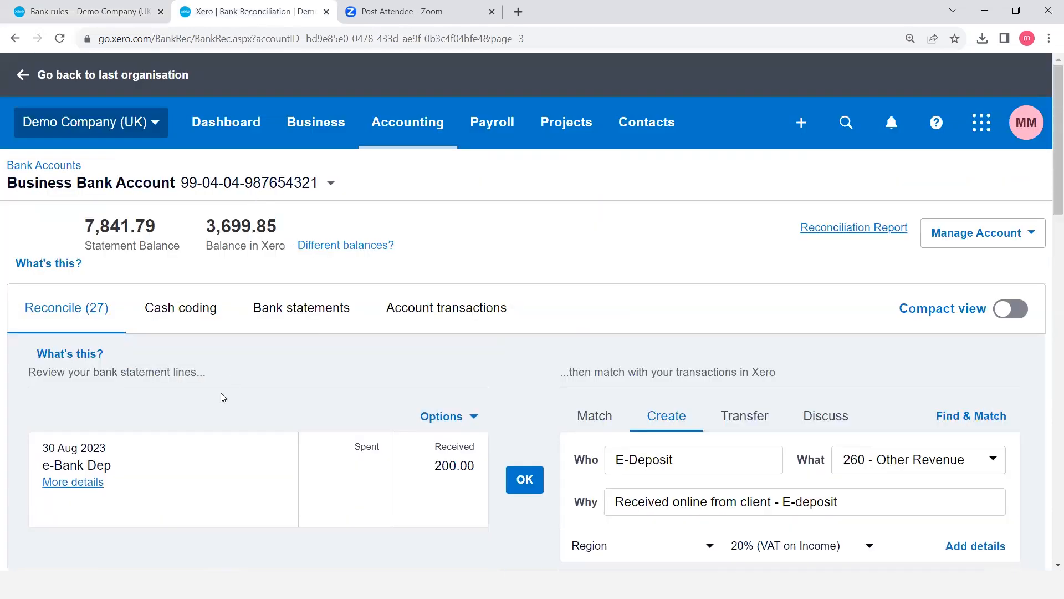
click(98, 484)
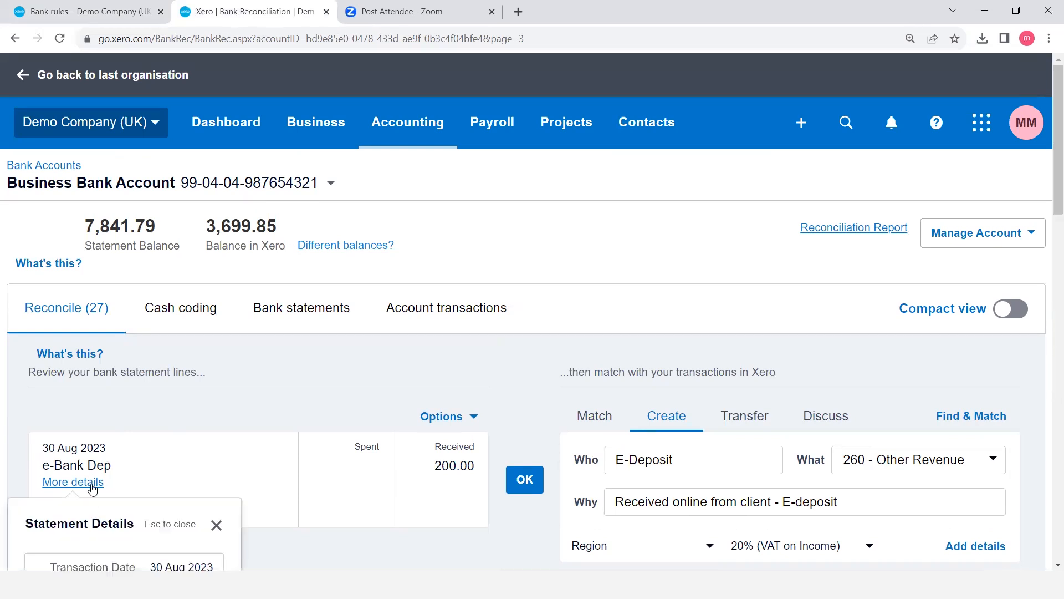
scroll(142, 490, down, 1)
scroll(143, 490, down, 3)
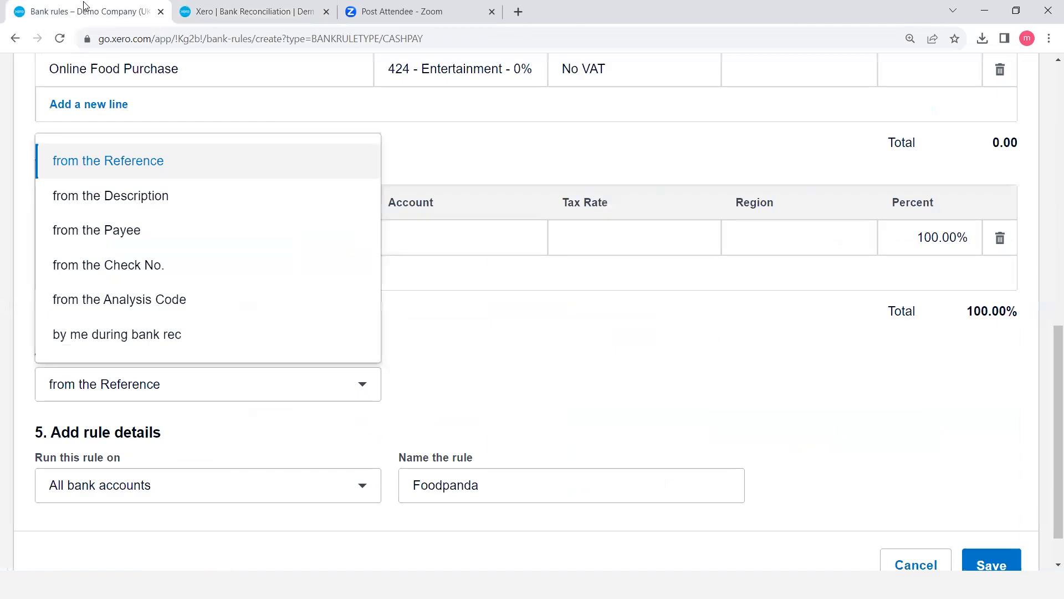
Return to the unsaved rule, set its reference from the Description, keep it running on all bank accounts, and try to save it
click(87, 8)
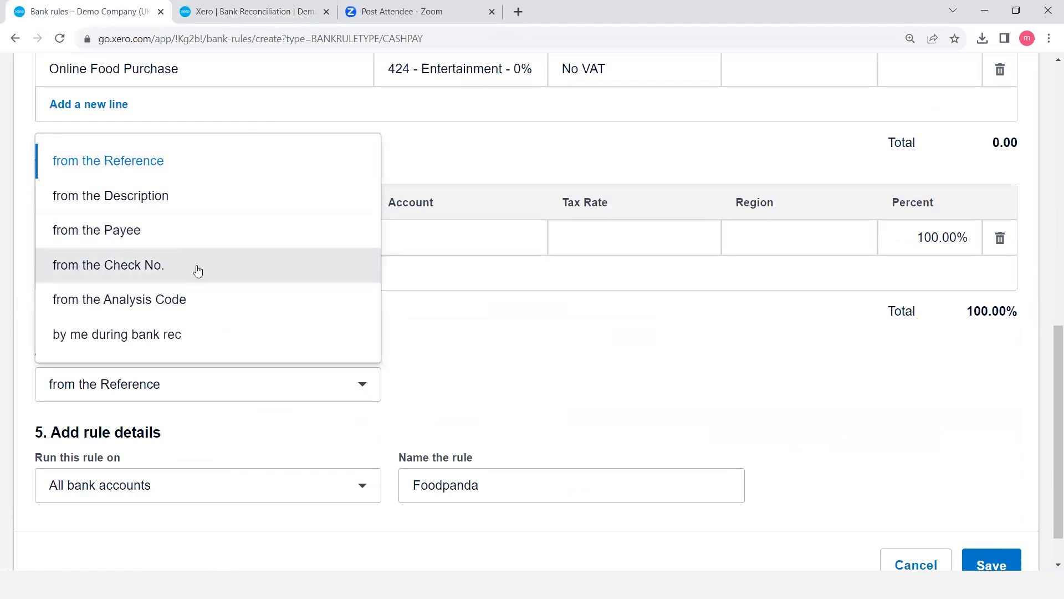
click(143, 196)
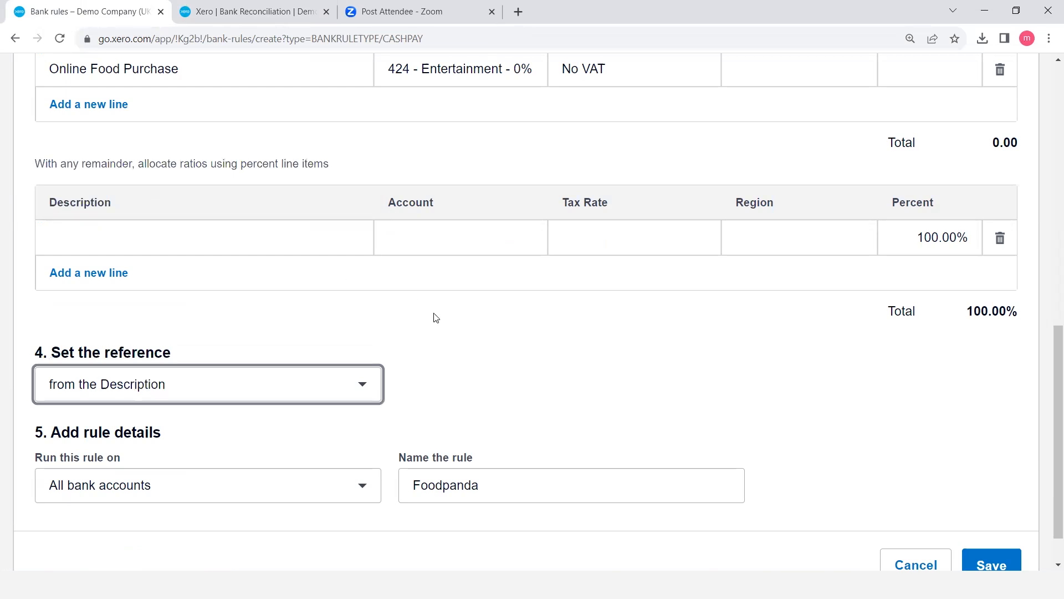
scroll(435, 315, down, 1)
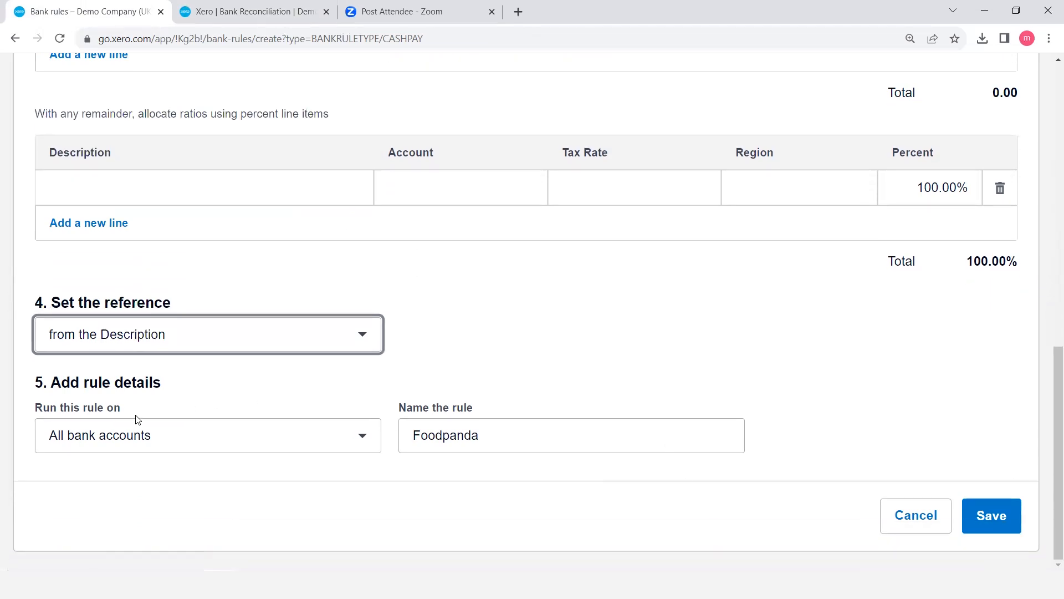
click(367, 444)
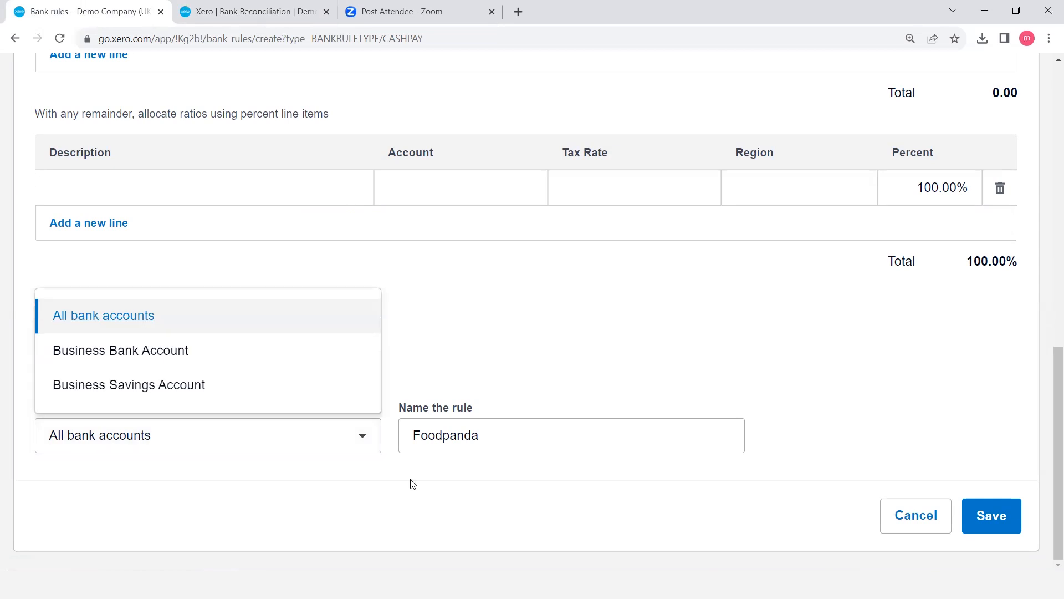
click(427, 523)
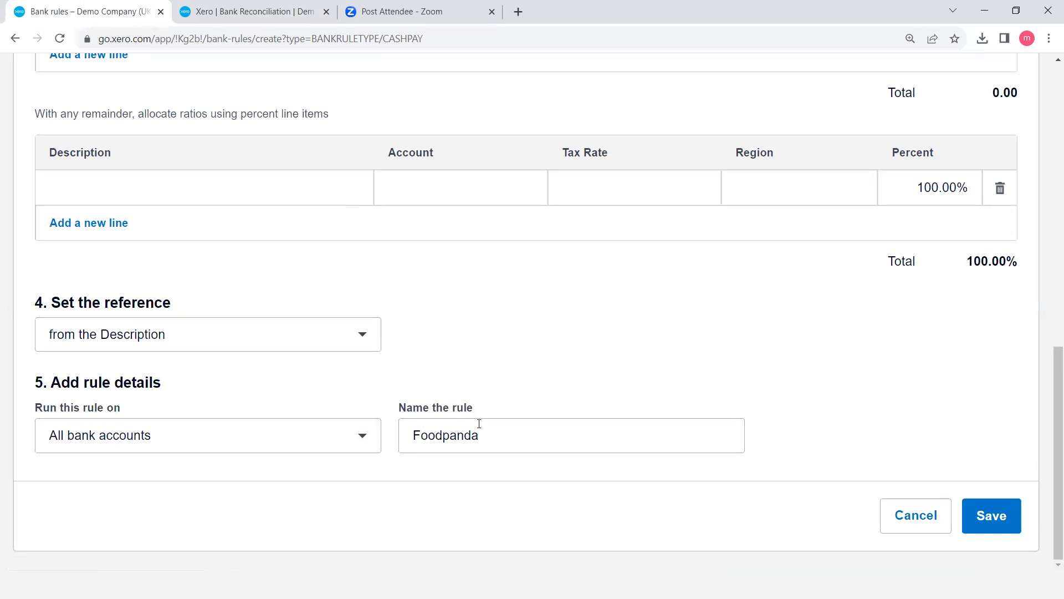
click(1006, 516)
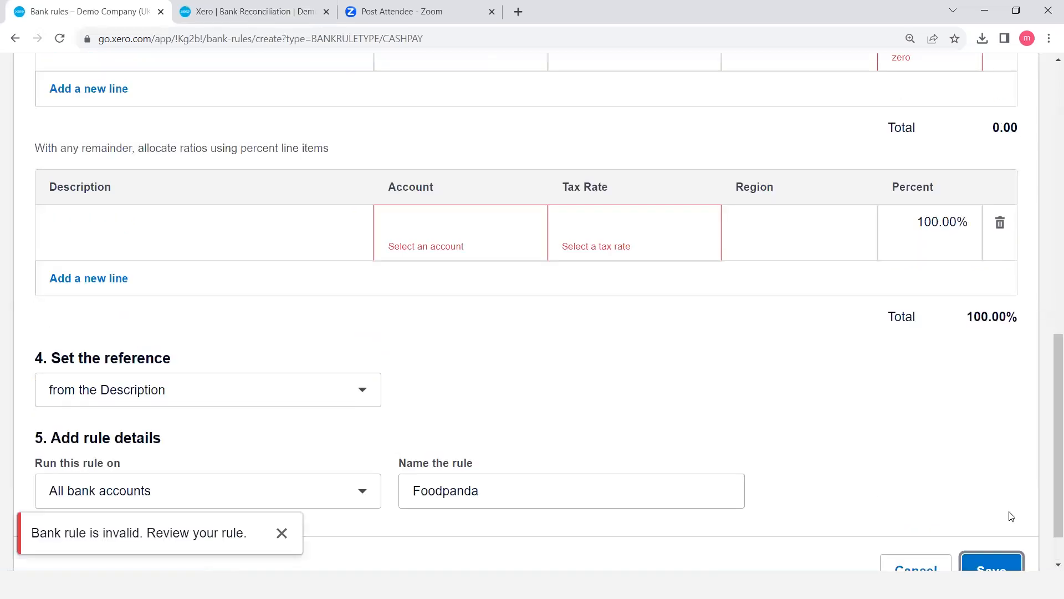
Delete the Online Food Purchase line from the rule's fixed value line items
scroll(432, 186, up, 2)
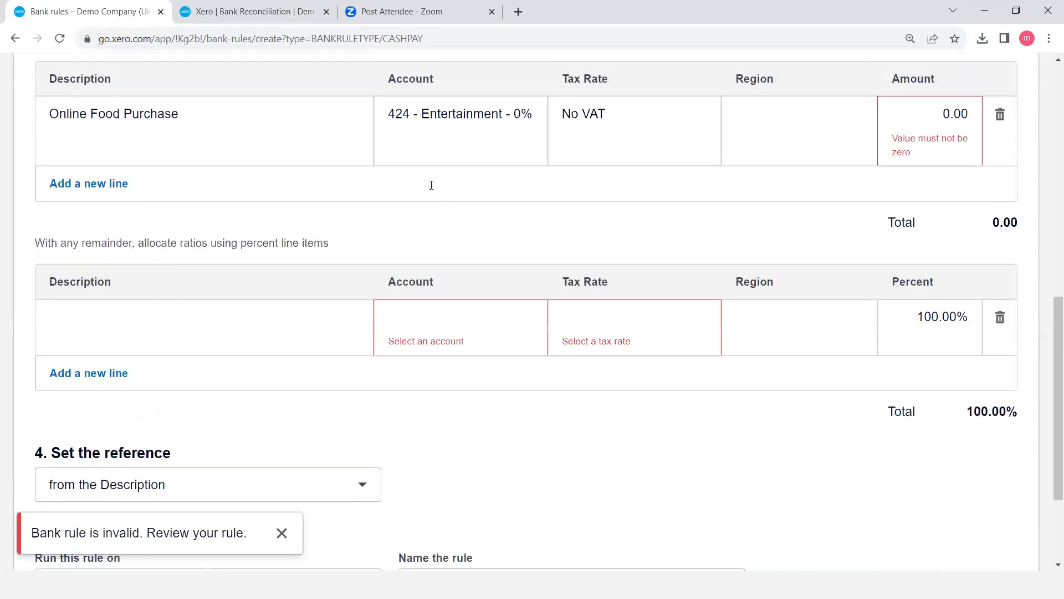
click(221, 359)
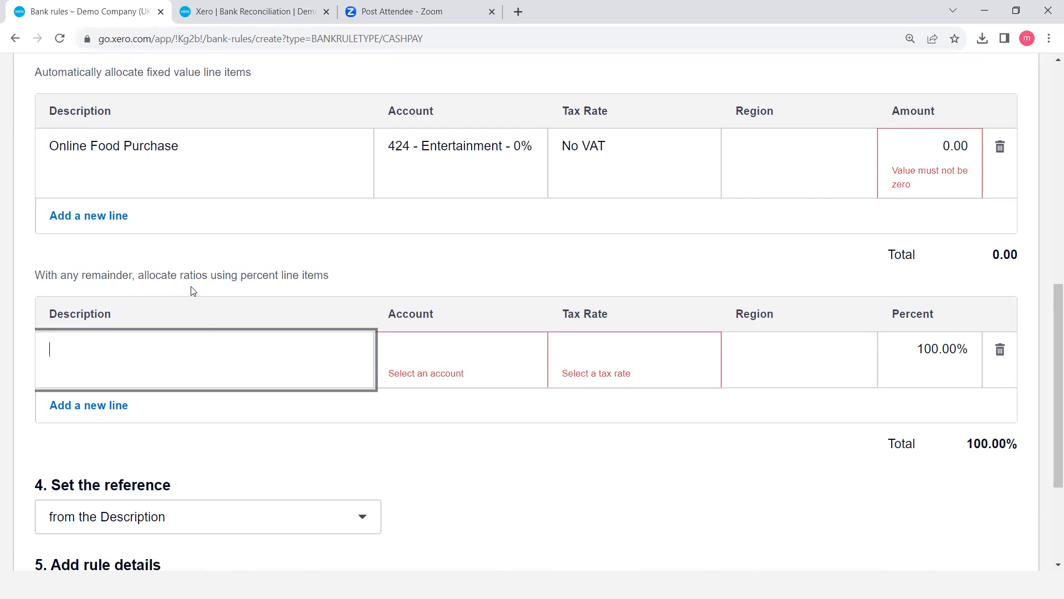
click(519, 368)
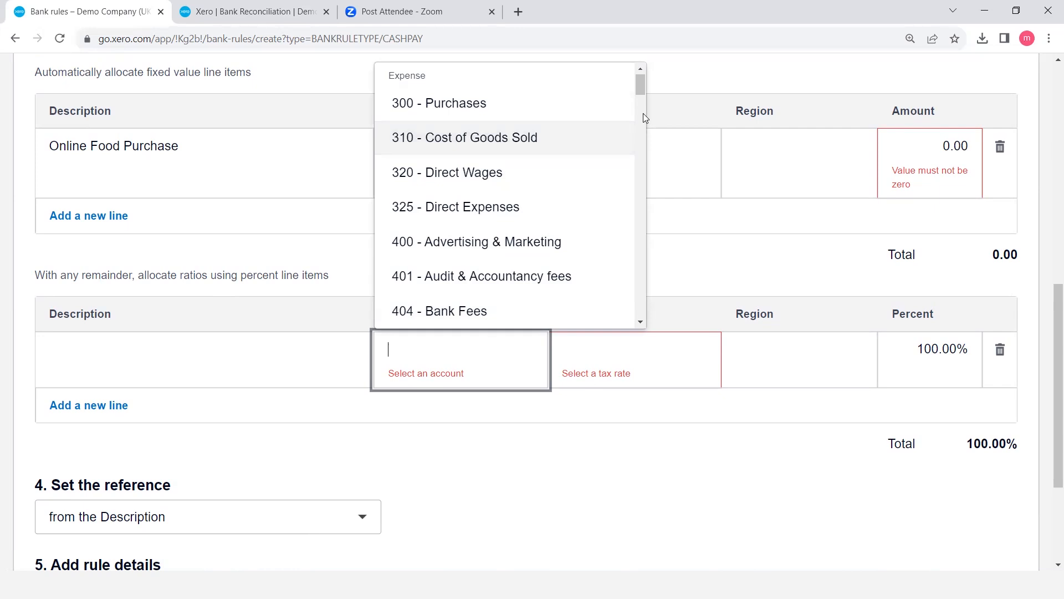
click(953, 162)
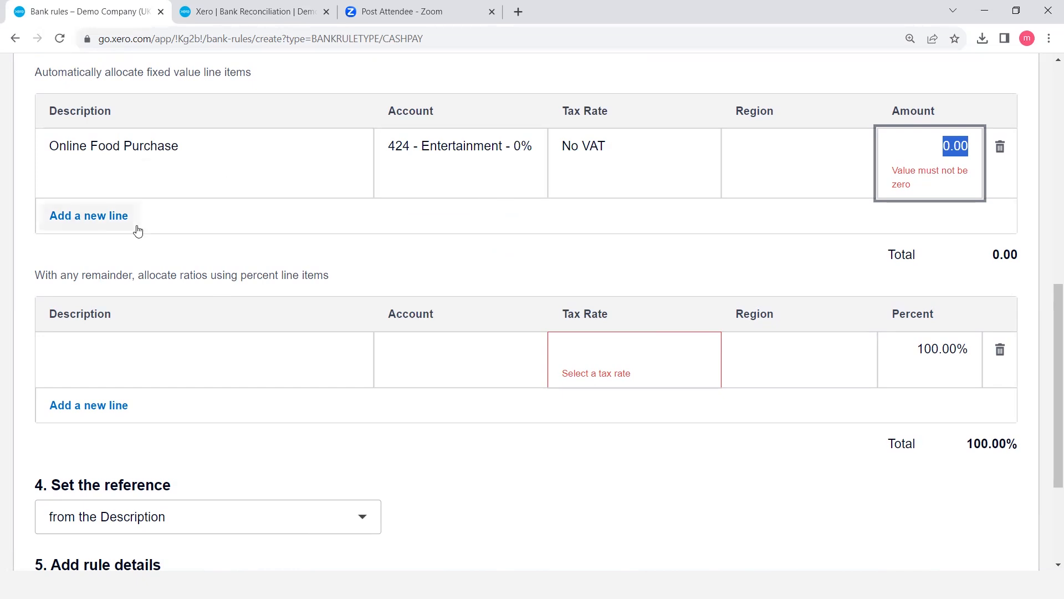
scroll(138, 228, up, 1)
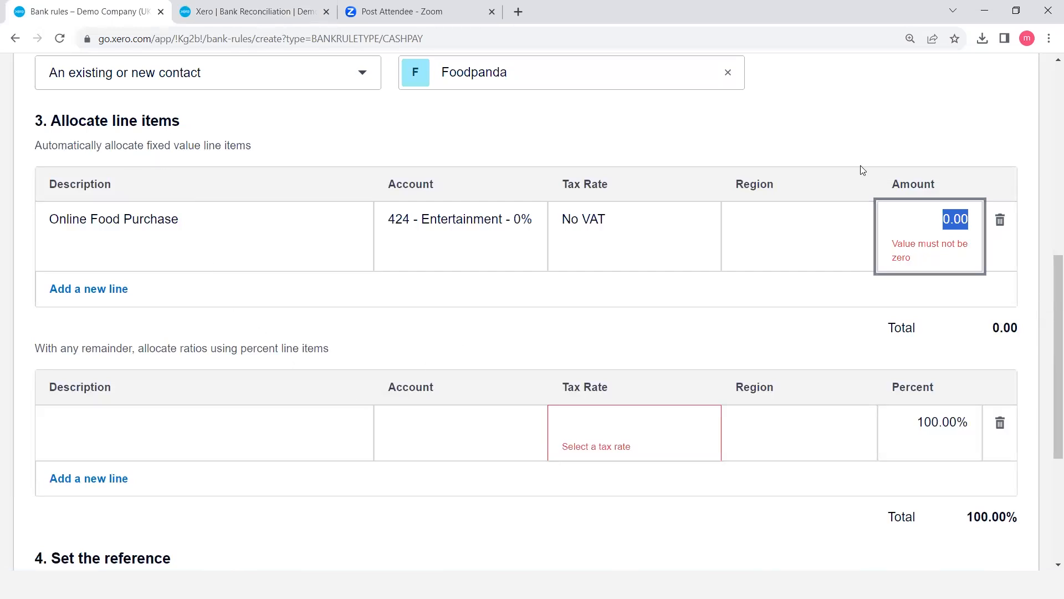
click(1000, 220)
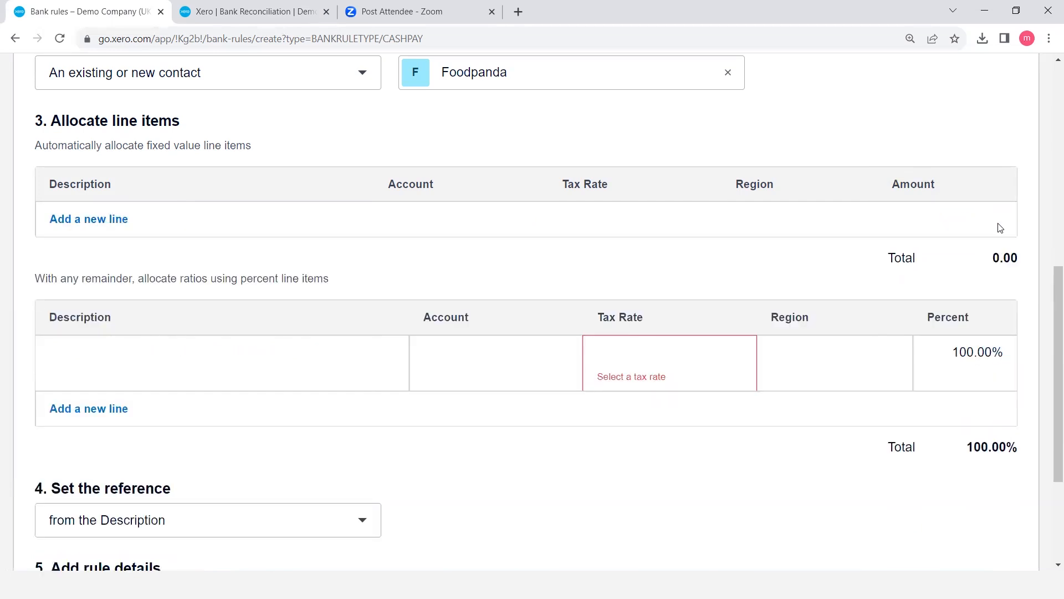
Describe the 100% line item as Online Food Purchase, allocate it to 424 - Entertainment - 0%, and save the rule
click(151, 379)
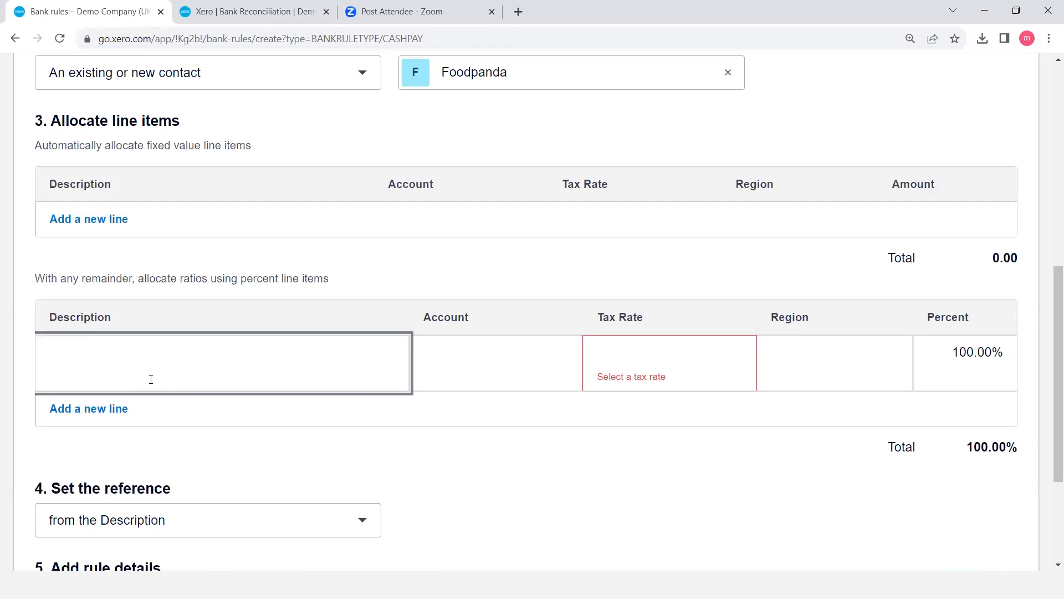
text(Online Food Purchase)
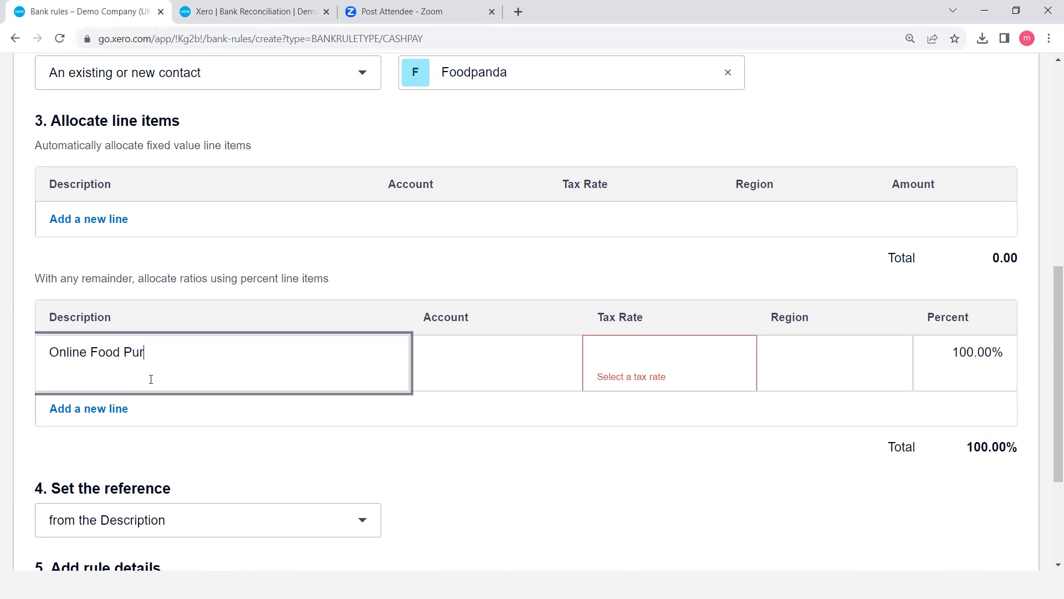
click(450, 365)
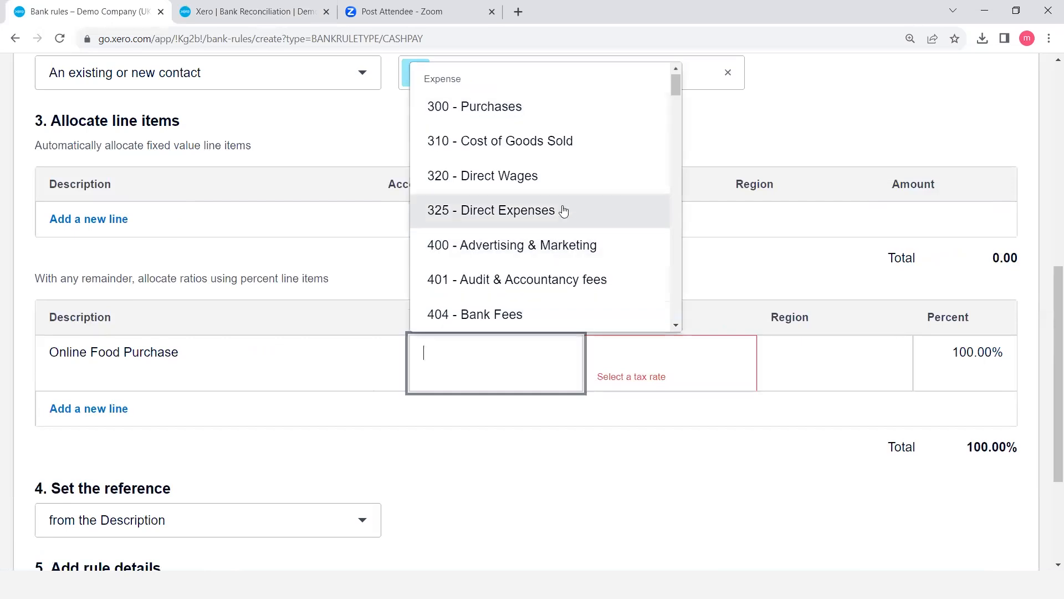
scroll(547, 278, down, 1)
scroll(547, 278, down, 5)
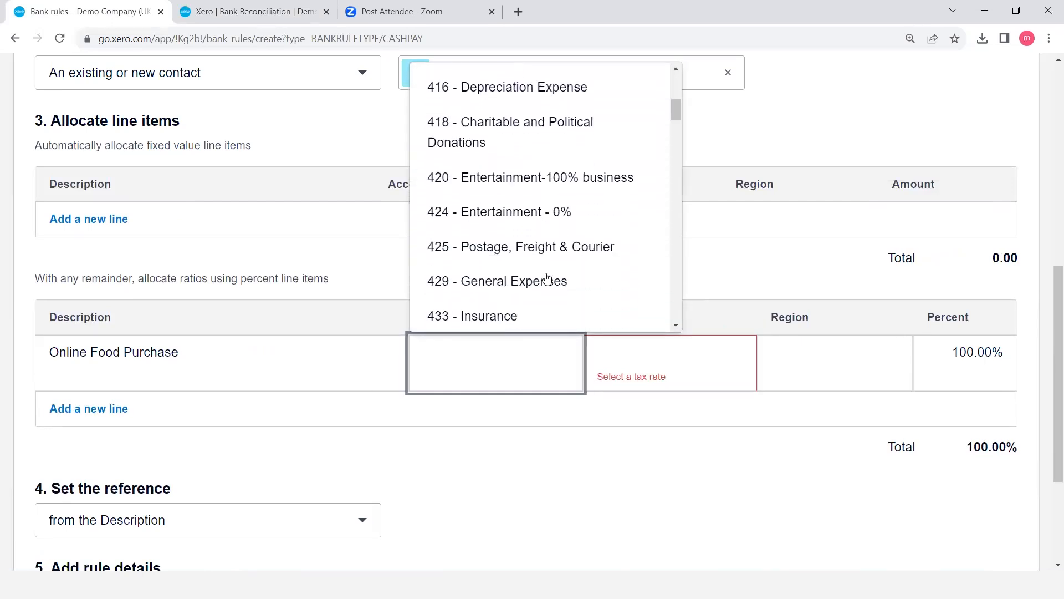
click(511, 216)
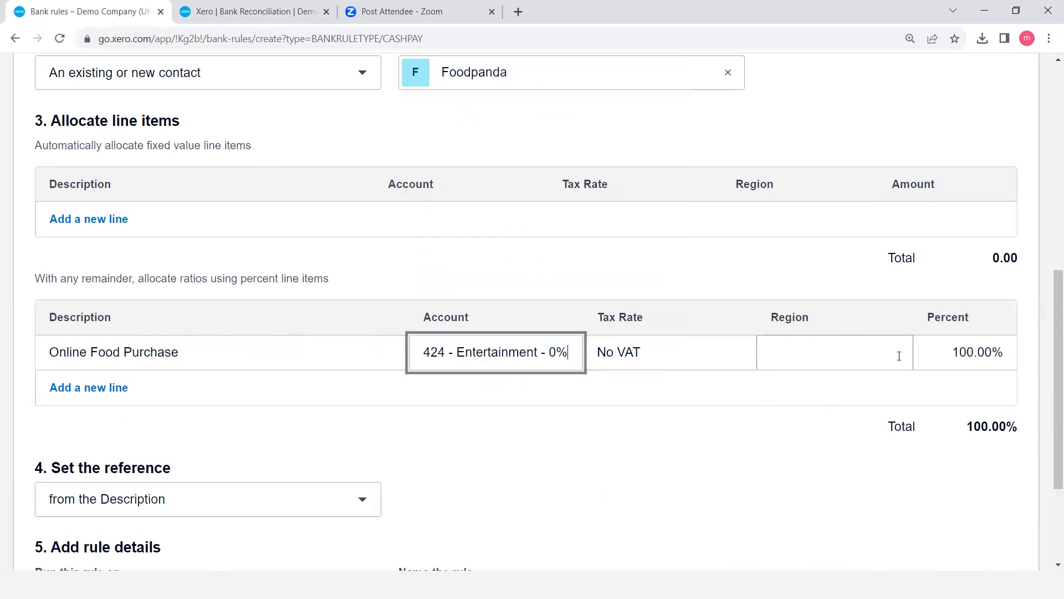
scroll(498, 502, down, 3)
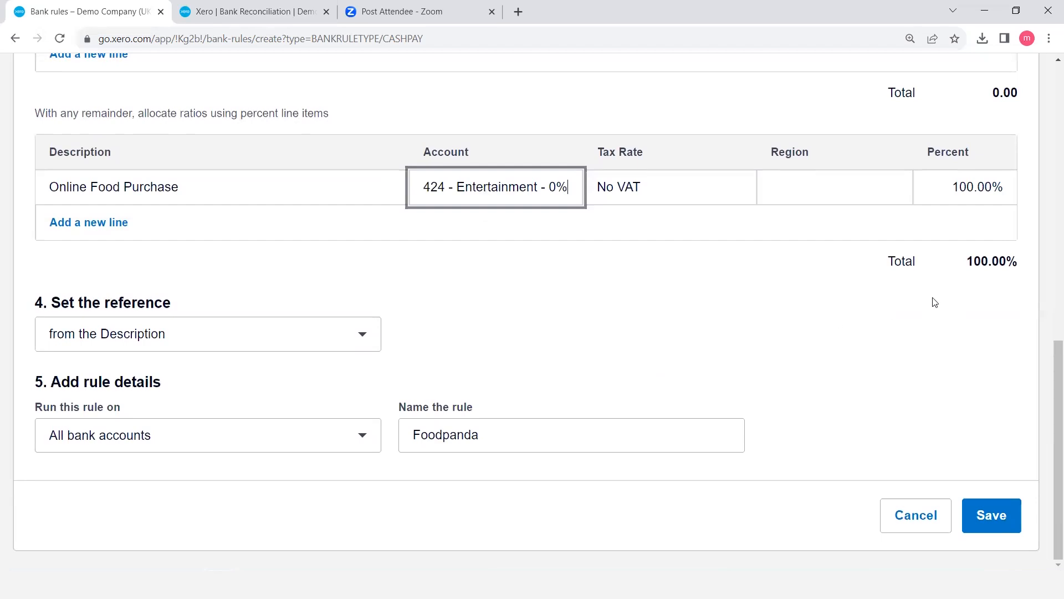
click(1001, 532)
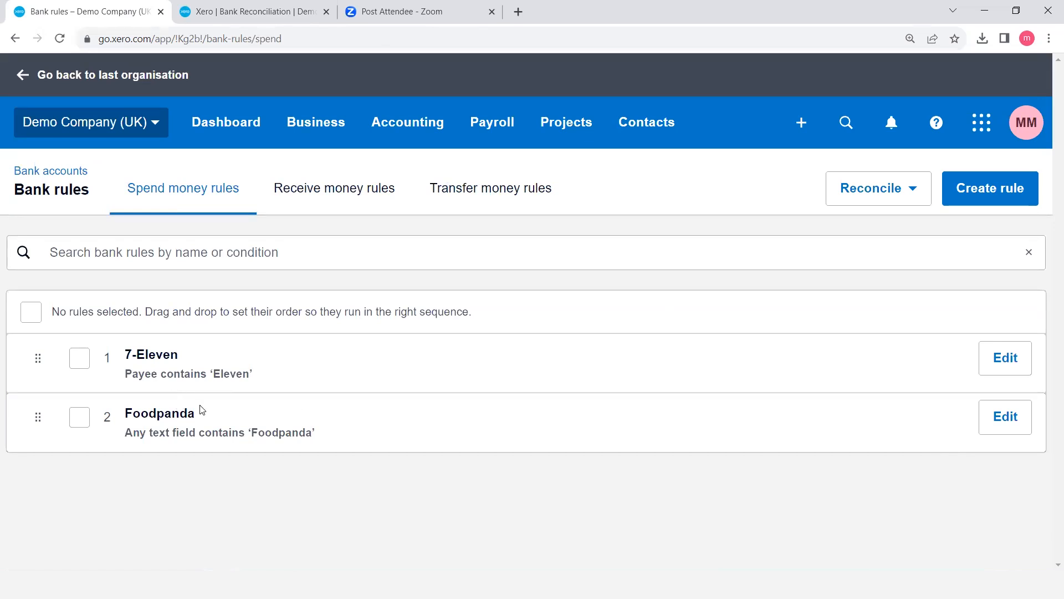
Reload the bank reconciliation page in the other browser tab and check how the FoodPanda lines on page 3 are categorized
click(216, 9)
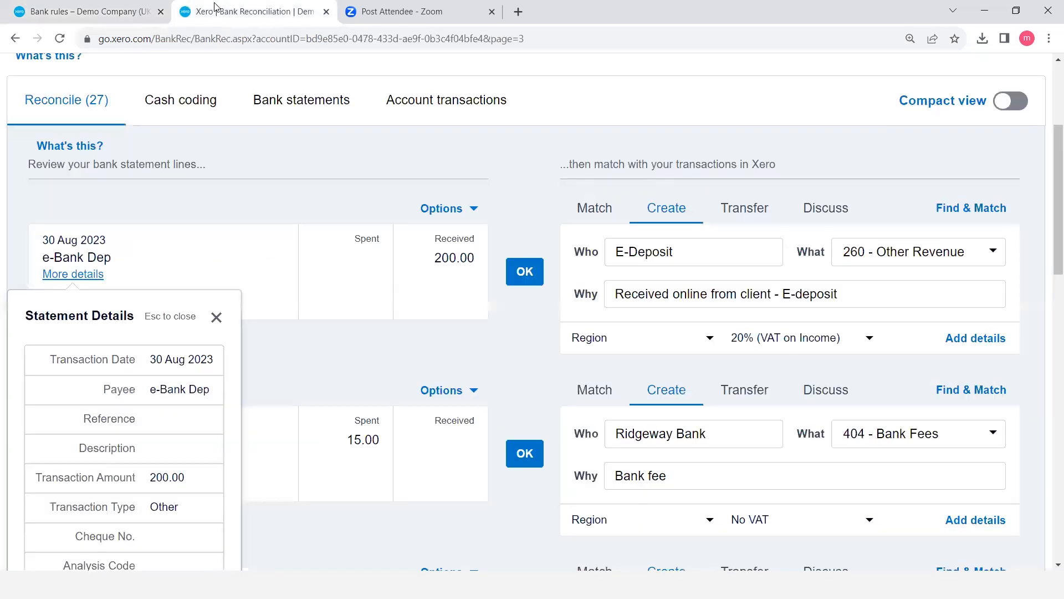
scroll(182, 182, up, 4)
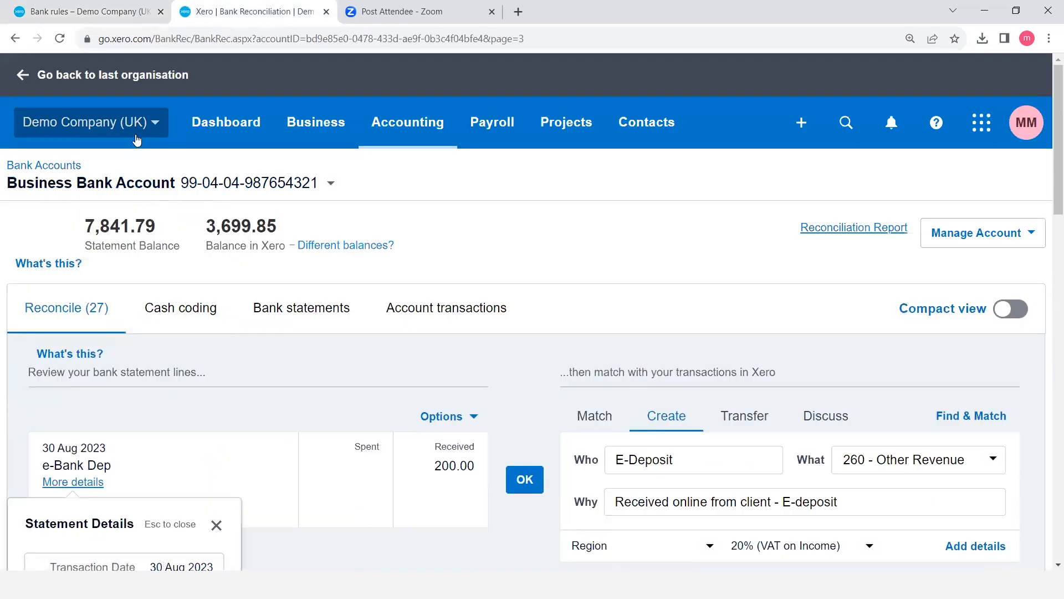
click(58, 39)
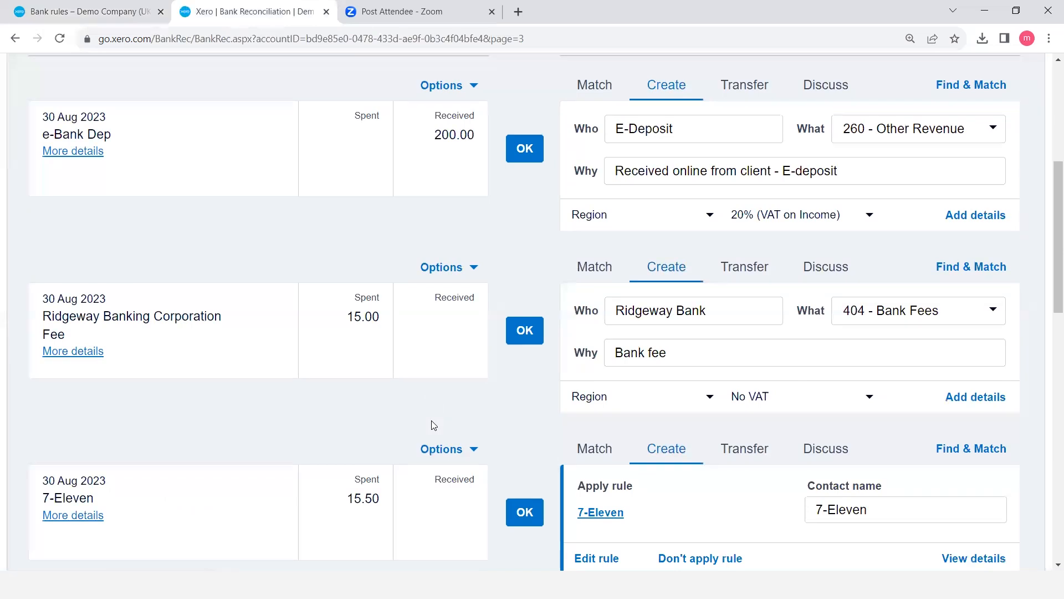
scroll(434, 425, down, 15)
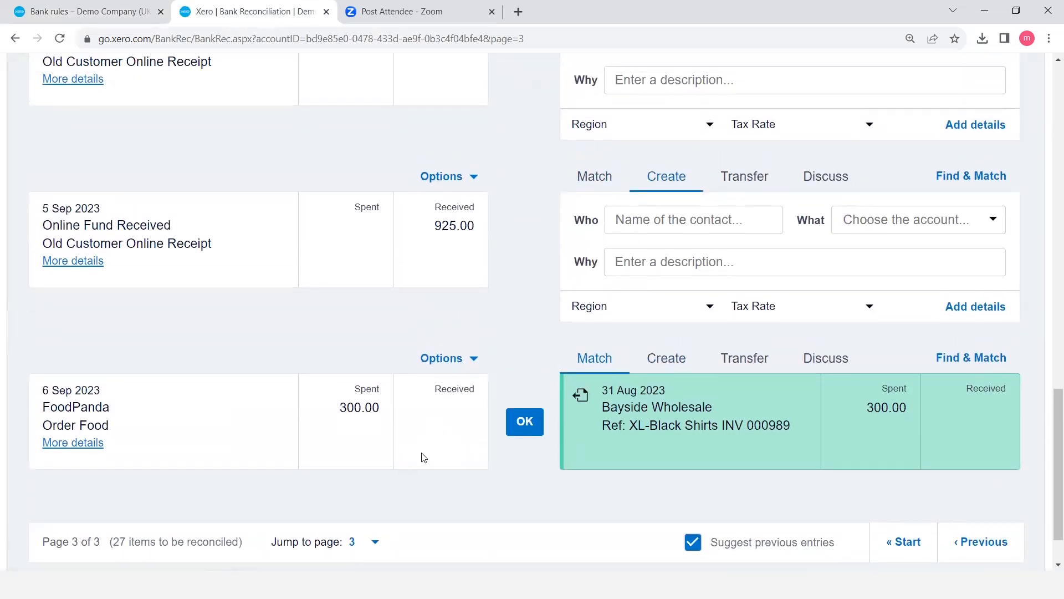
scroll(424, 457, up, 4)
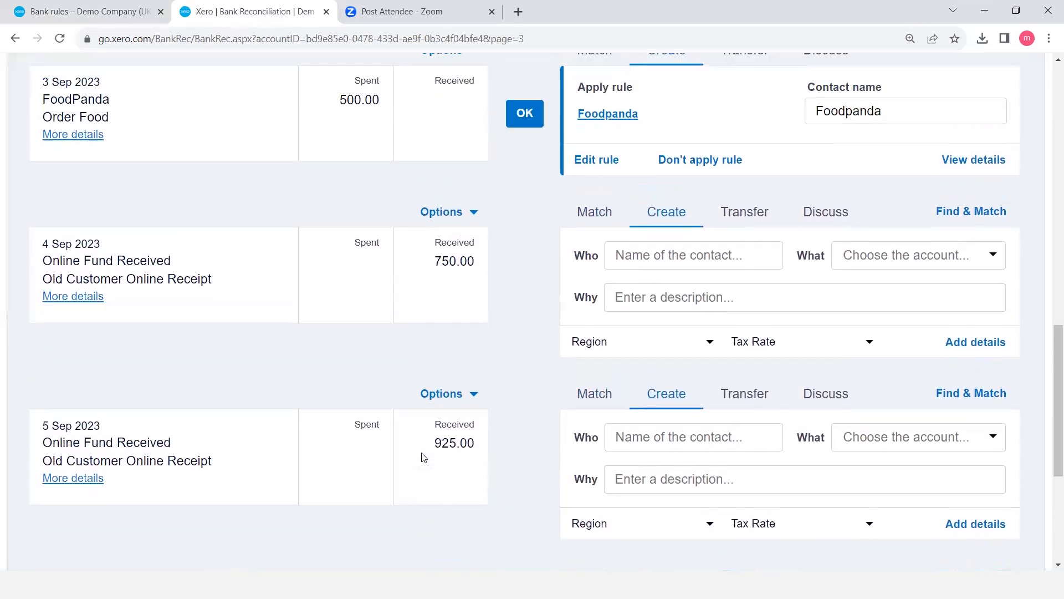
scroll(423, 457, up, 3)
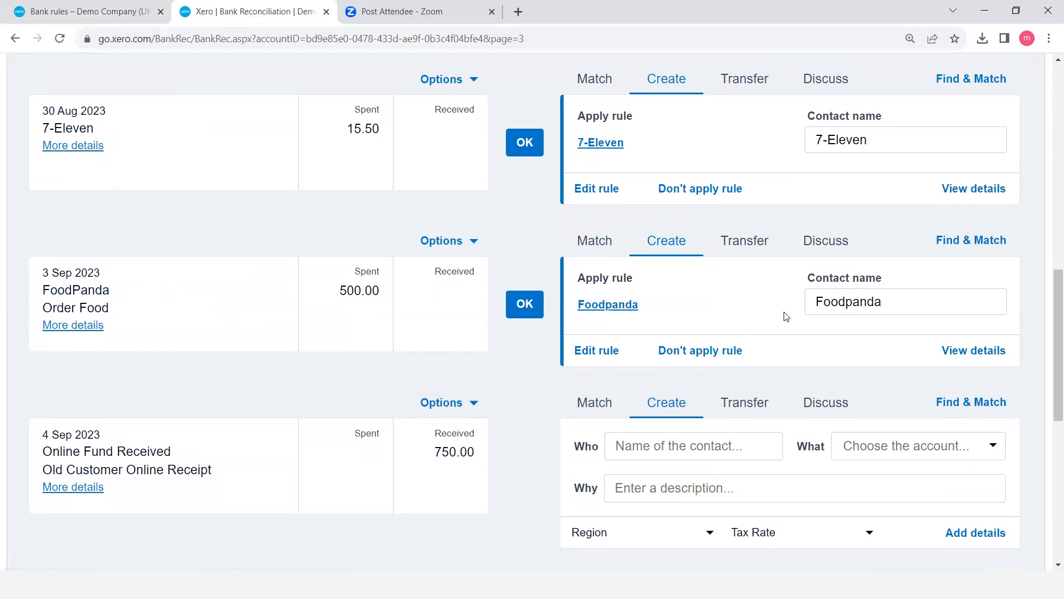
Return to the dashboard in the bank rules browser tab and open the last page of the Business Bank Account's items to reconcile
click(131, 7)
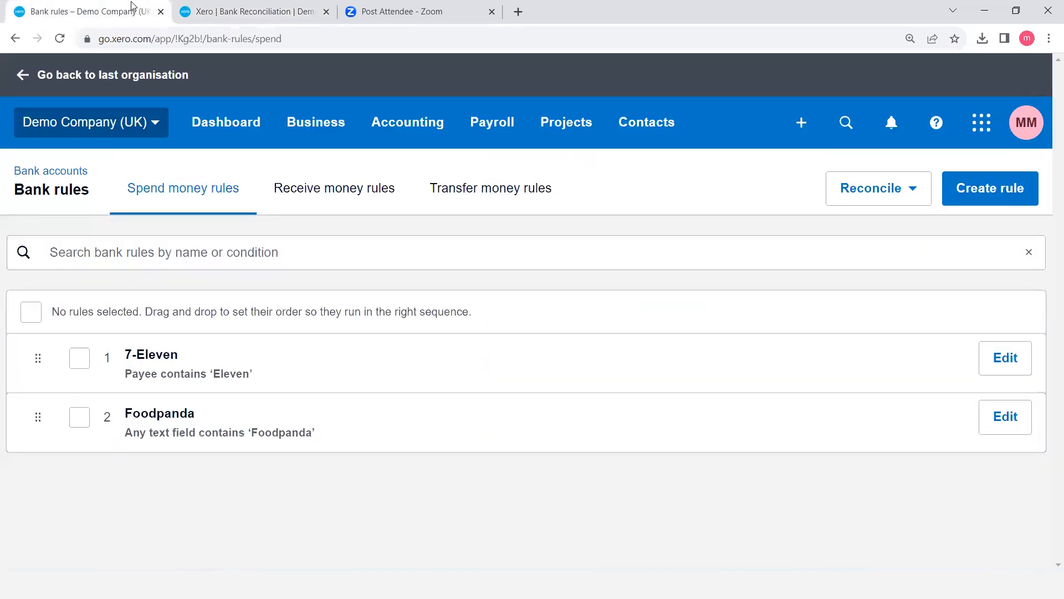
click(214, 132)
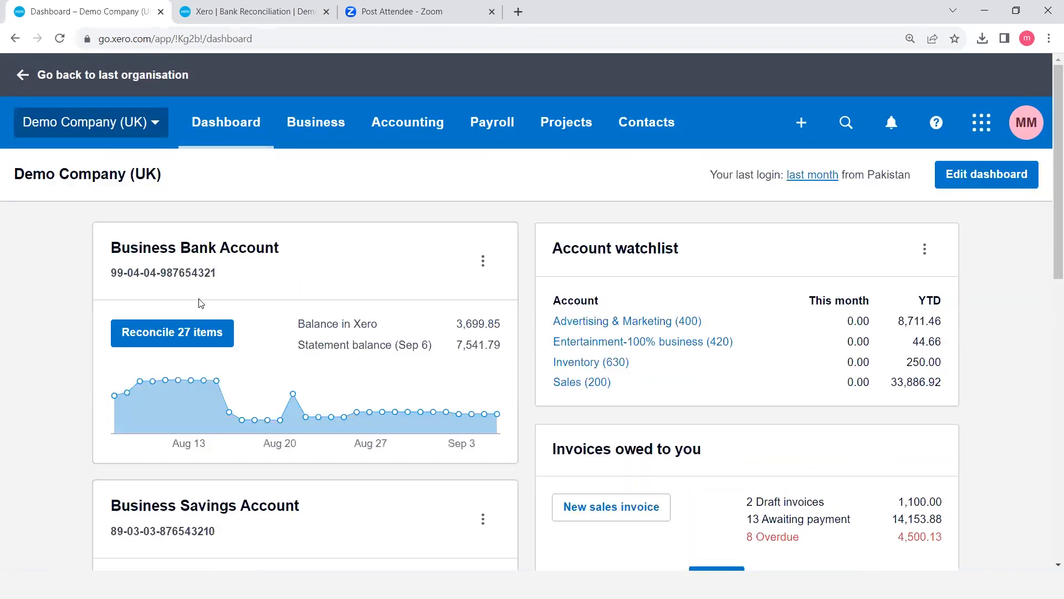
click(176, 333)
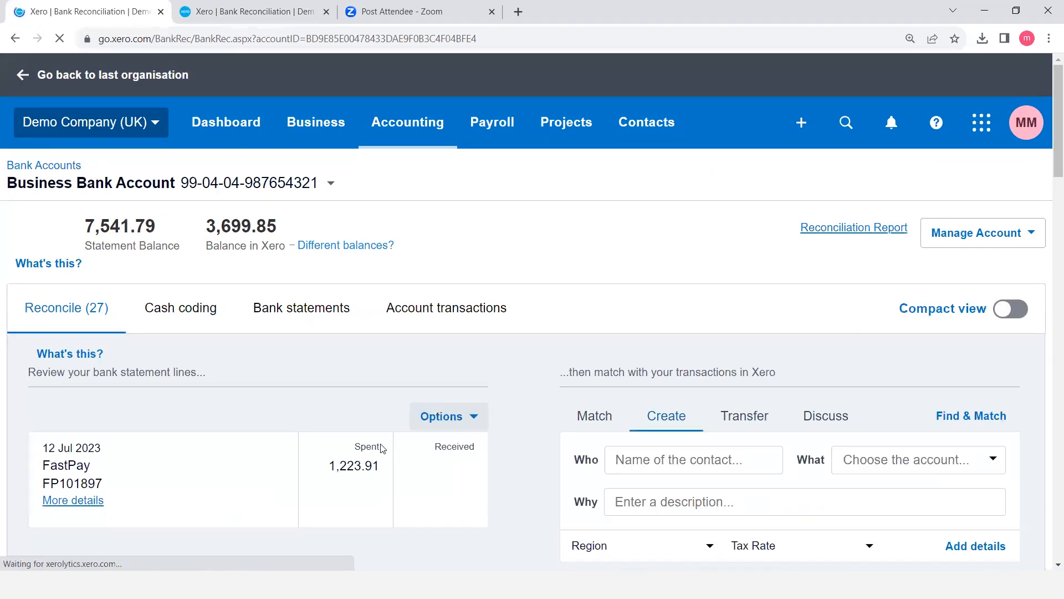
scroll(382, 449, down, 20)
scroll(381, 446, down, 10)
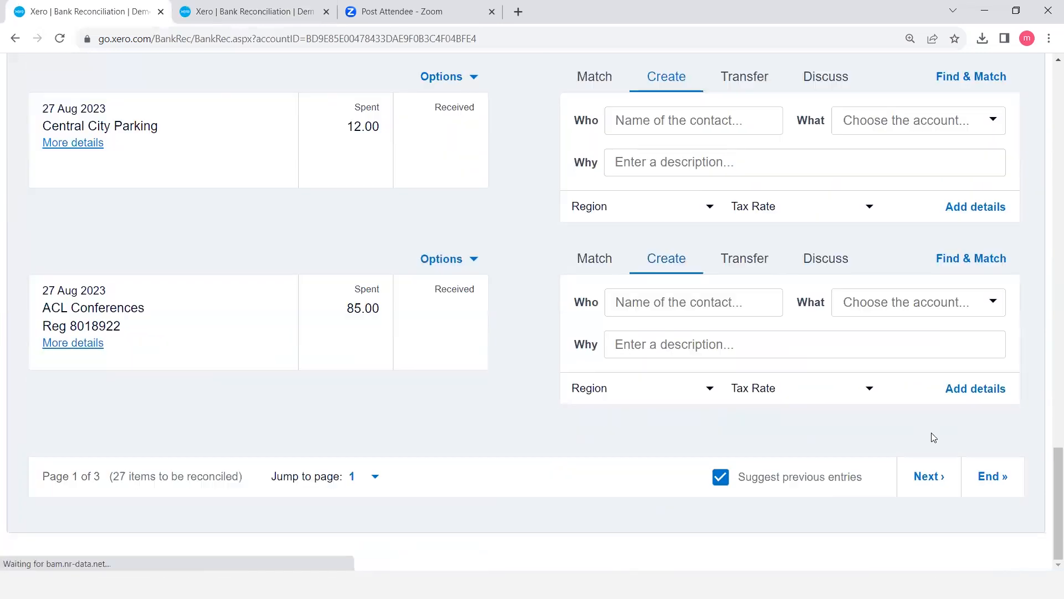
click(988, 476)
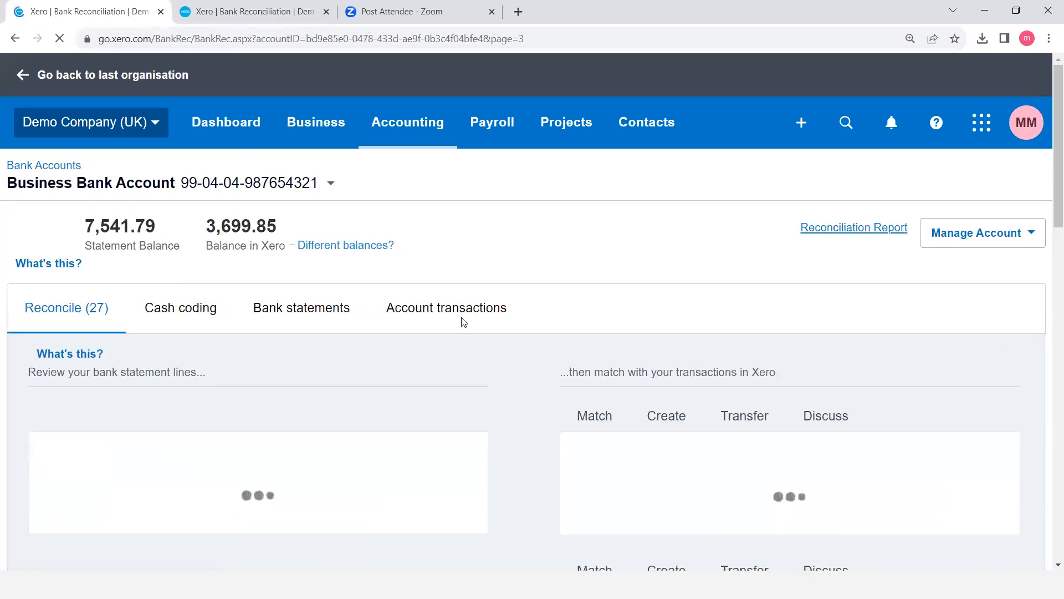
Reconcile the 3 Sep 2023 FoodPanda statement line for 500.00 by accepting the Foodpanda rule
scroll(400, 359, down, 10)
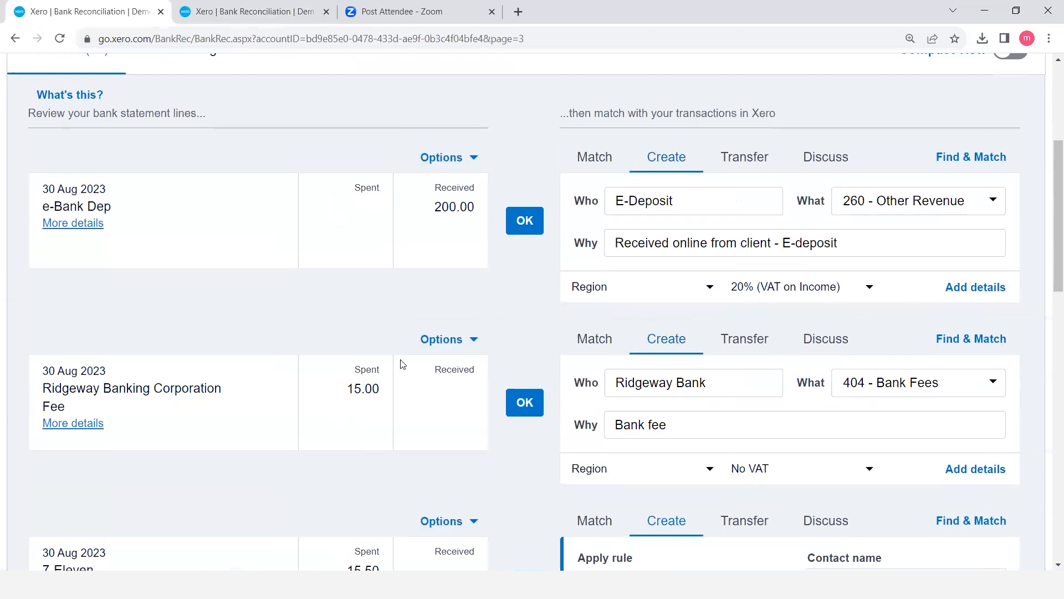
scroll(400, 359, down, 3)
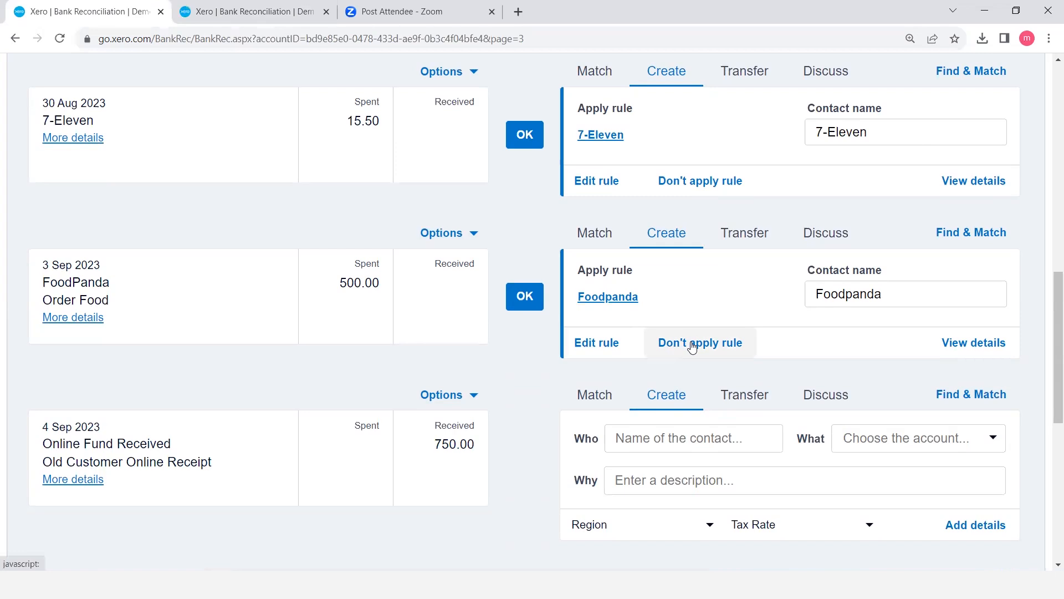
click(526, 298)
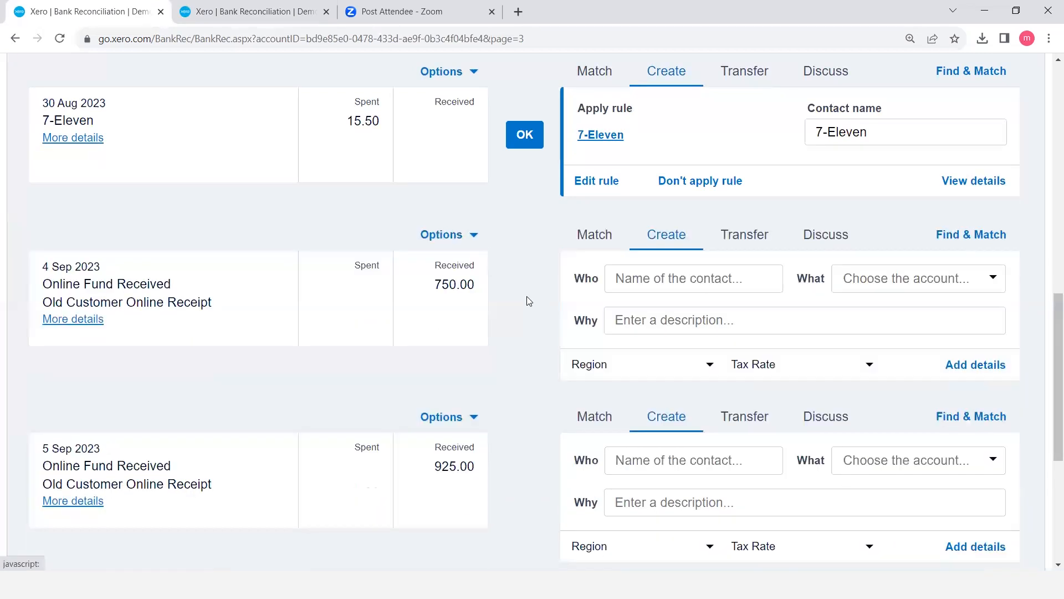
Search for transactions matching the 6 Sep 2023 FoodPanda line by the name "food", review the selected transaction, and cancel without reconciling
scroll(527, 296, down, 3)
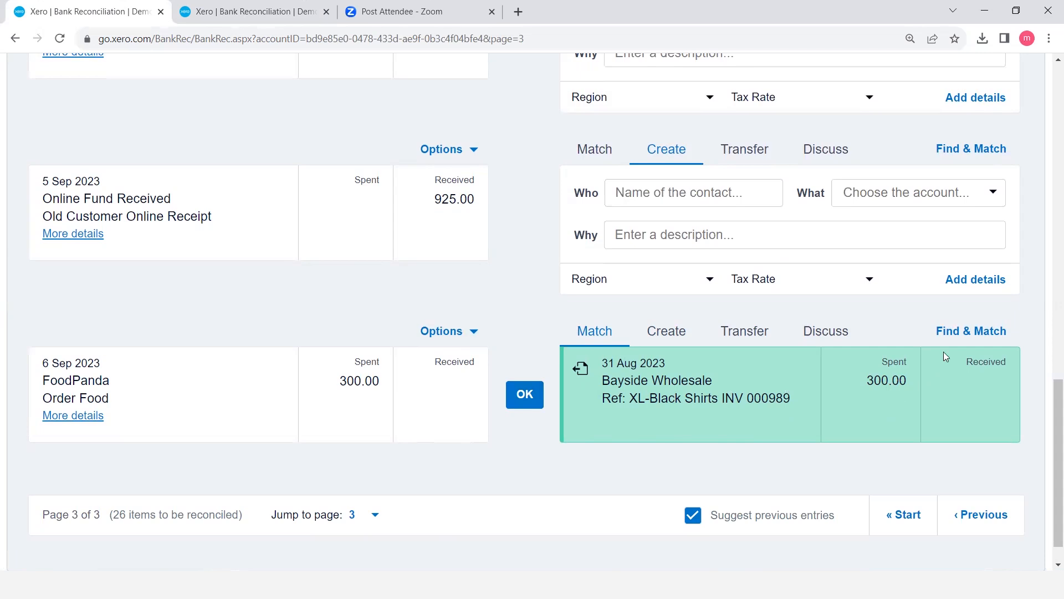
click(974, 331)
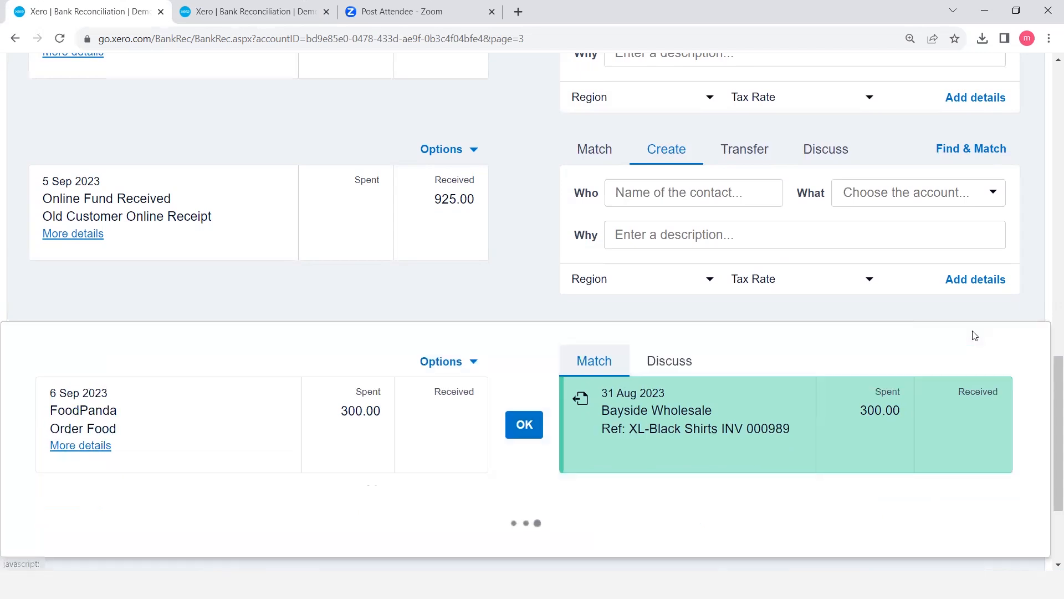
scroll(785, 390, down, 1)
scroll(785, 391, down, 3)
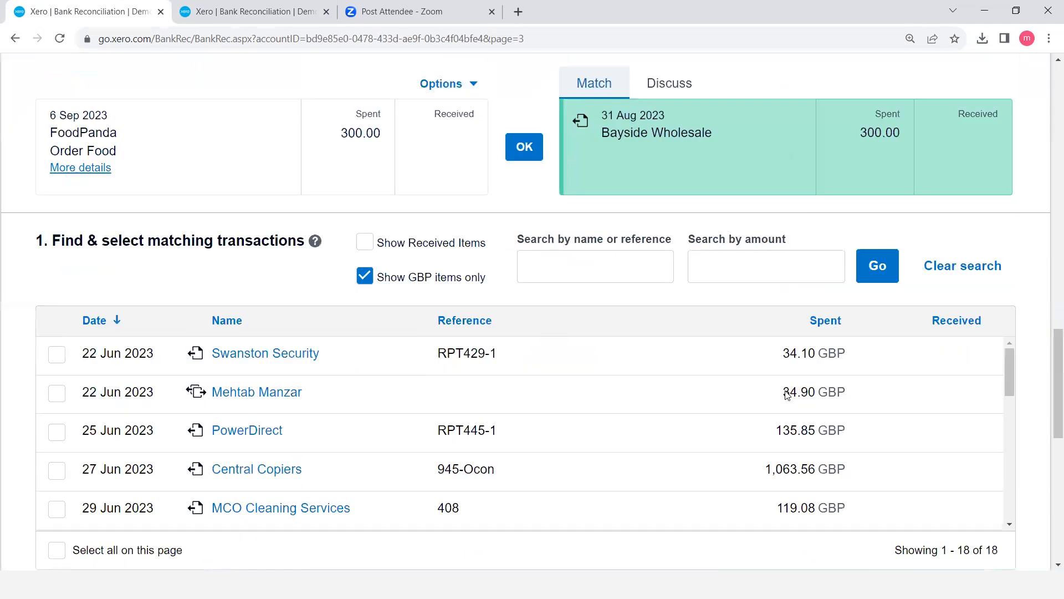
click(575, 268)
text(food)
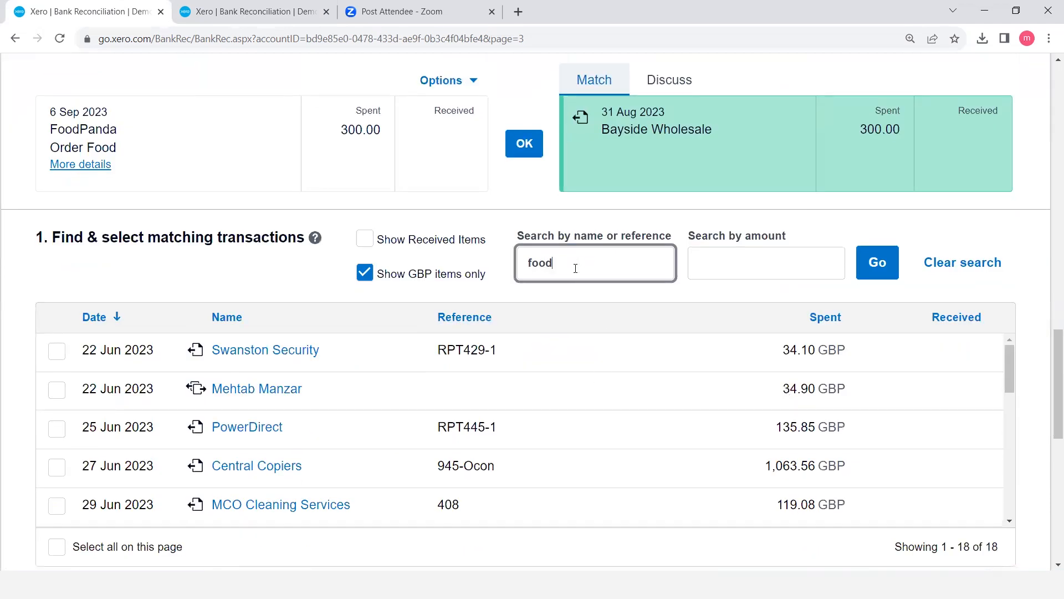
click(876, 265)
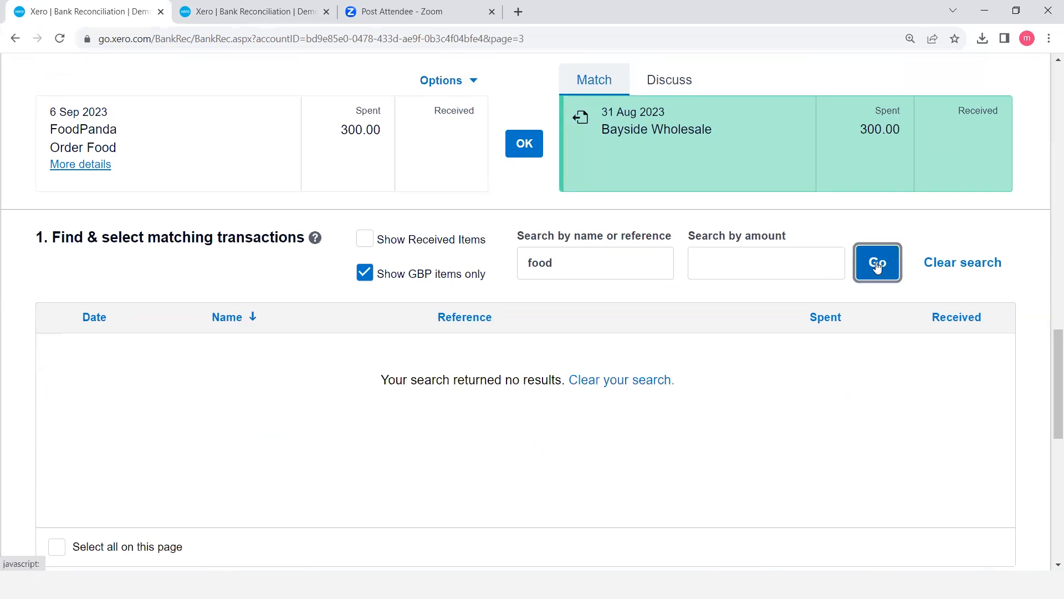
scroll(780, 344, up, 3)
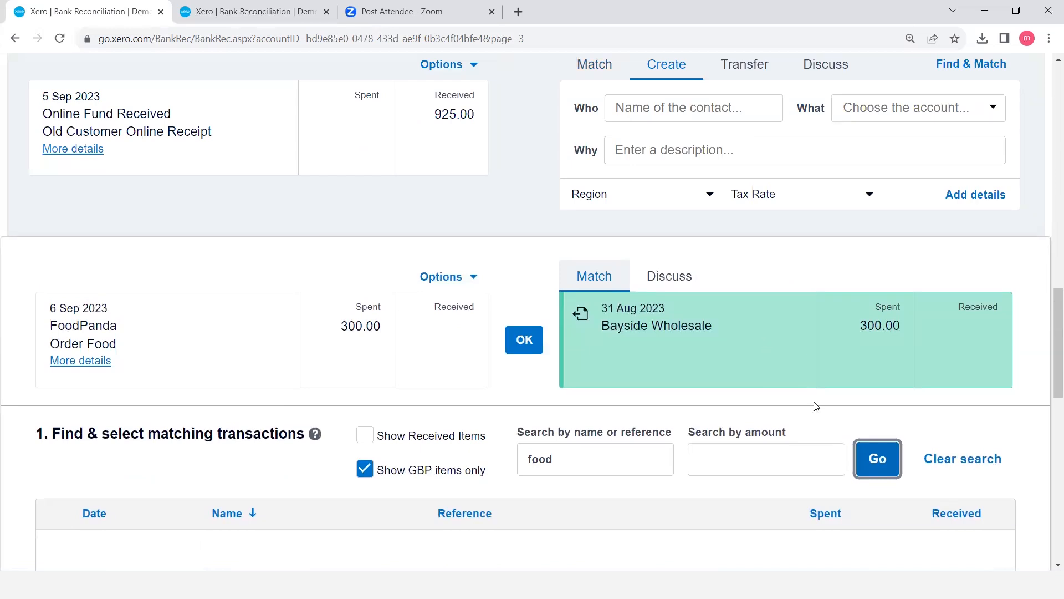
scroll(816, 406, down, 8)
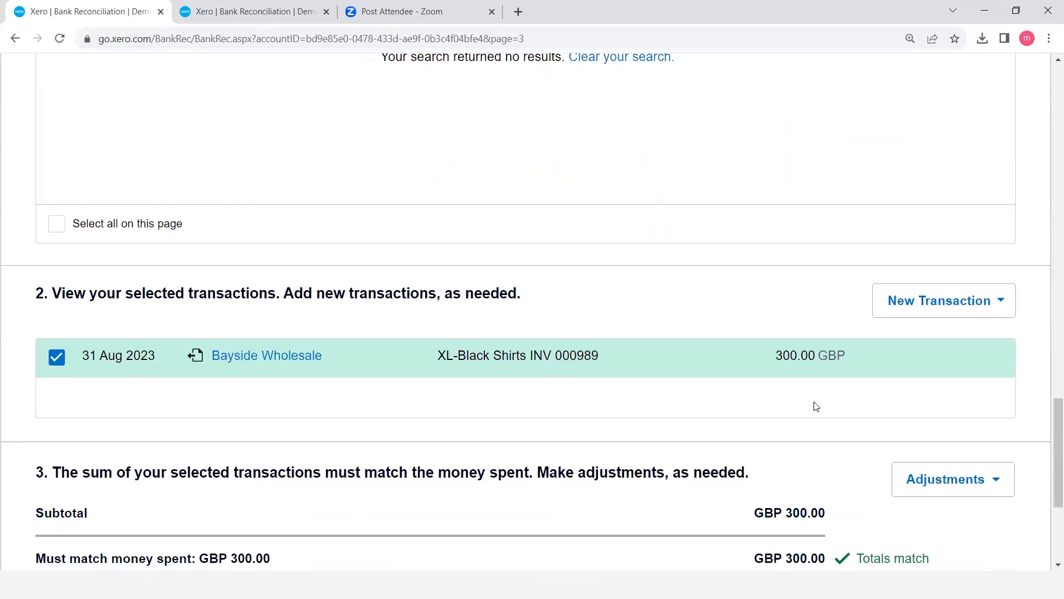
scroll(816, 406, down, 4)
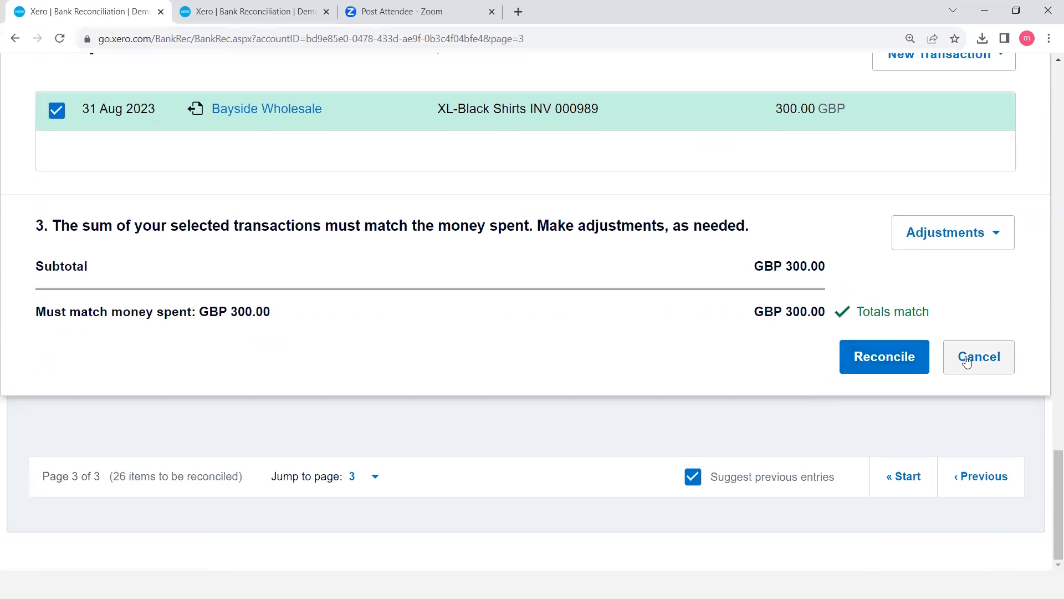
click(967, 361)
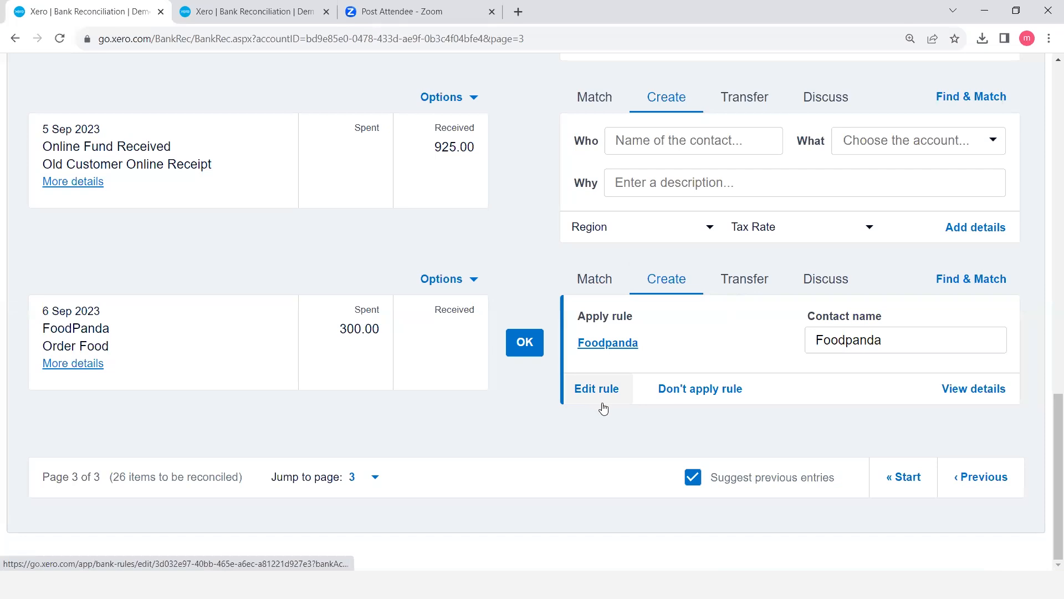
Compare the suggested match with the Foodpanda rule for the 6 Sep 2023 FoodPanda line for 300.00, and reconcile it with the rule
scroll(606, 408, up, 1)
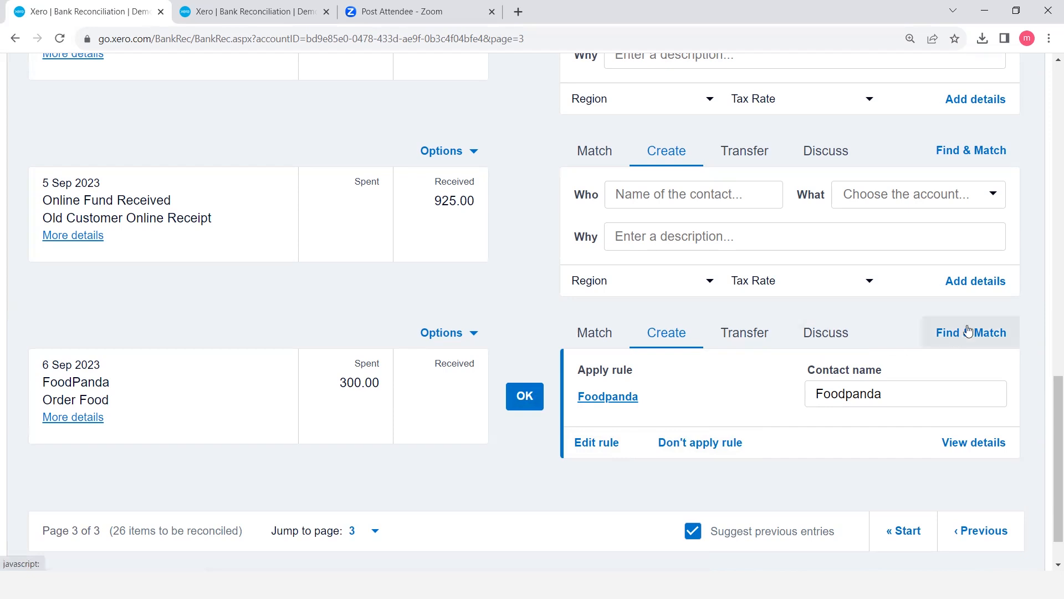
click(594, 335)
click(667, 338)
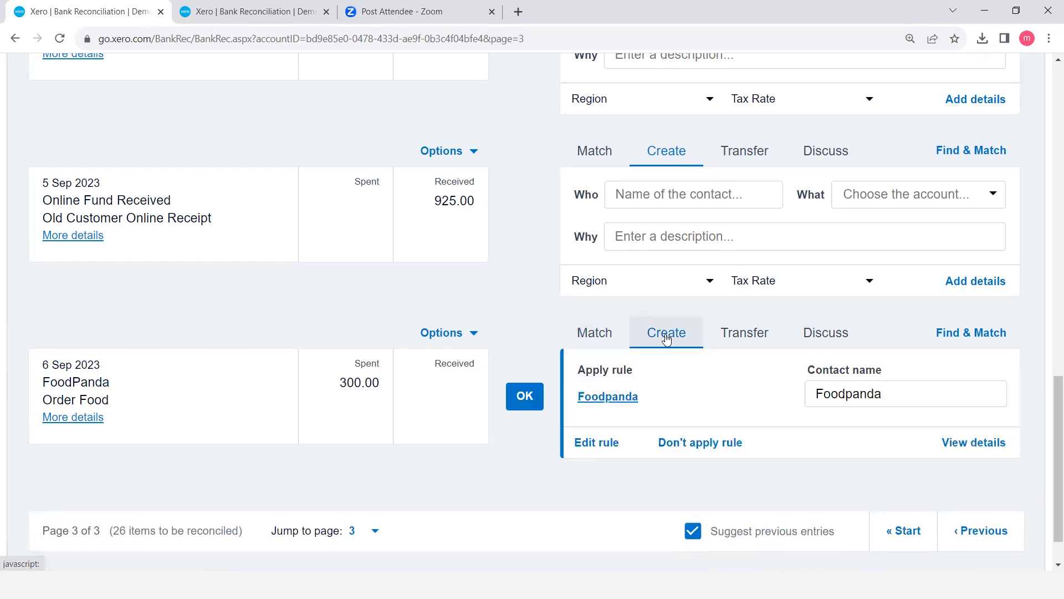
click(591, 334)
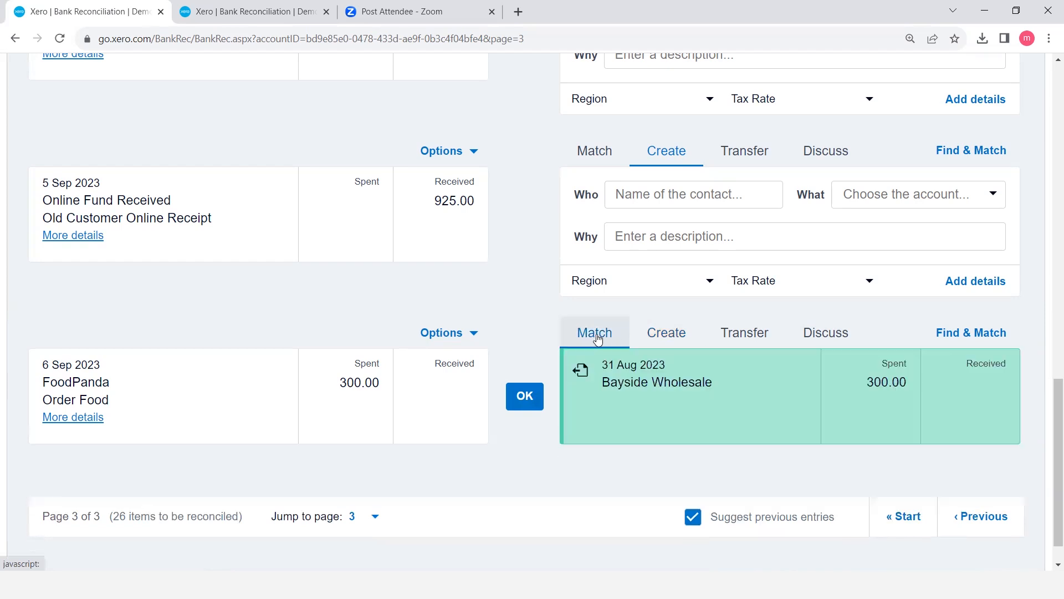
click(668, 339)
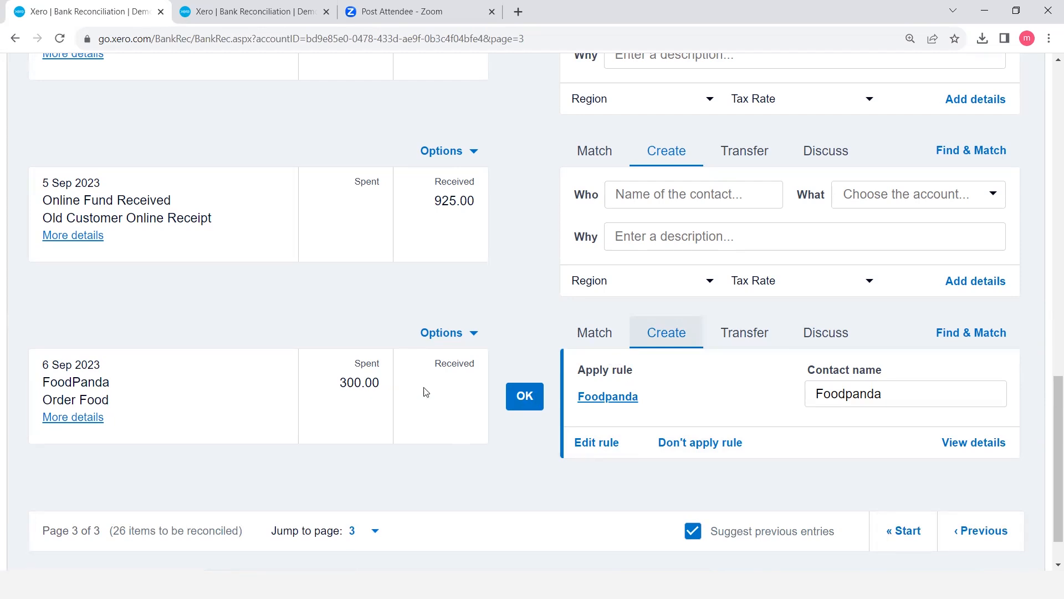
click(593, 328)
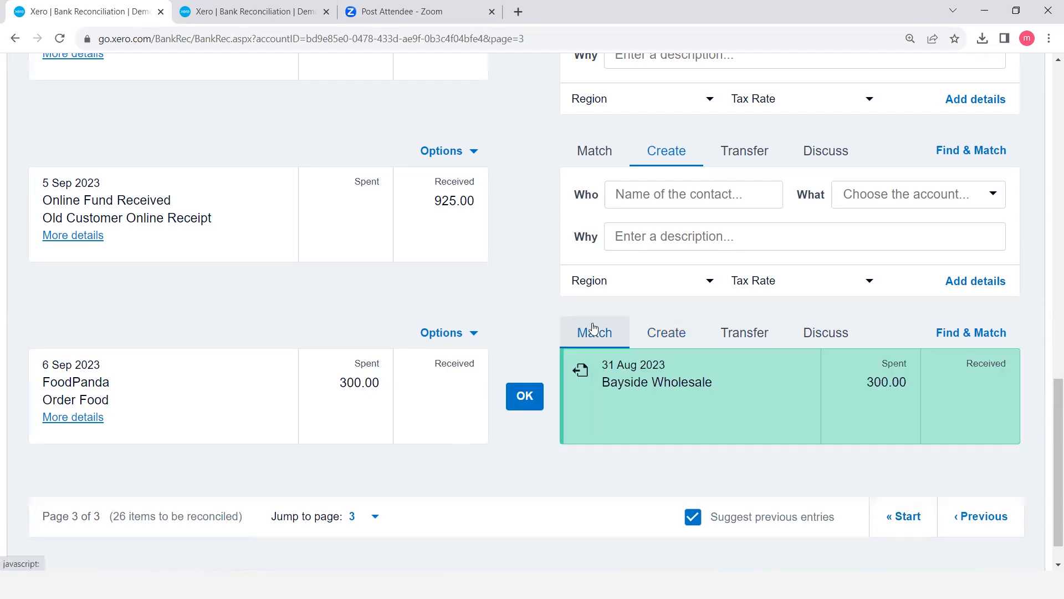
click(678, 340)
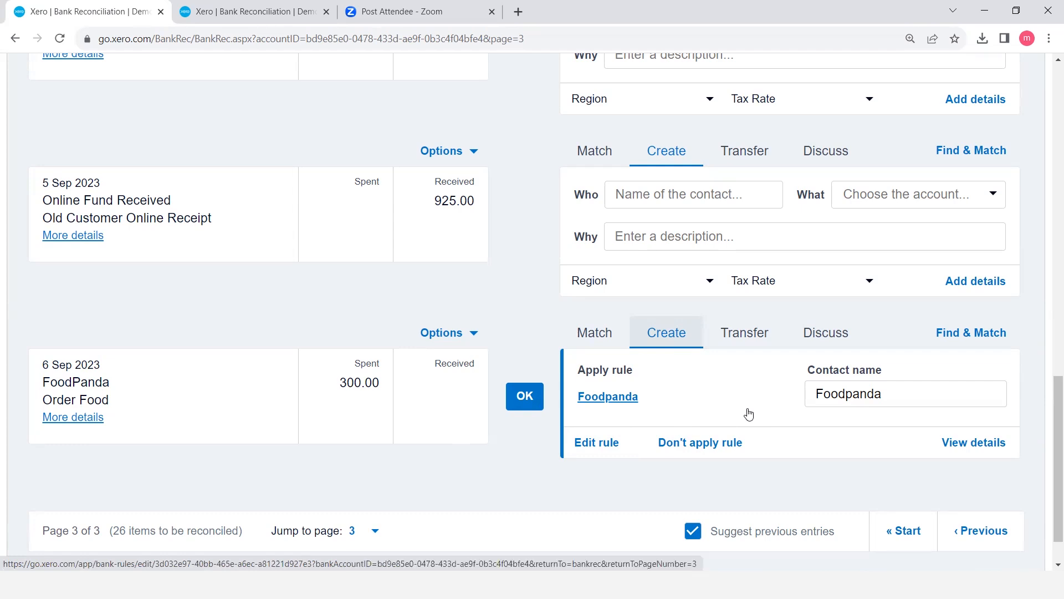
click(525, 397)
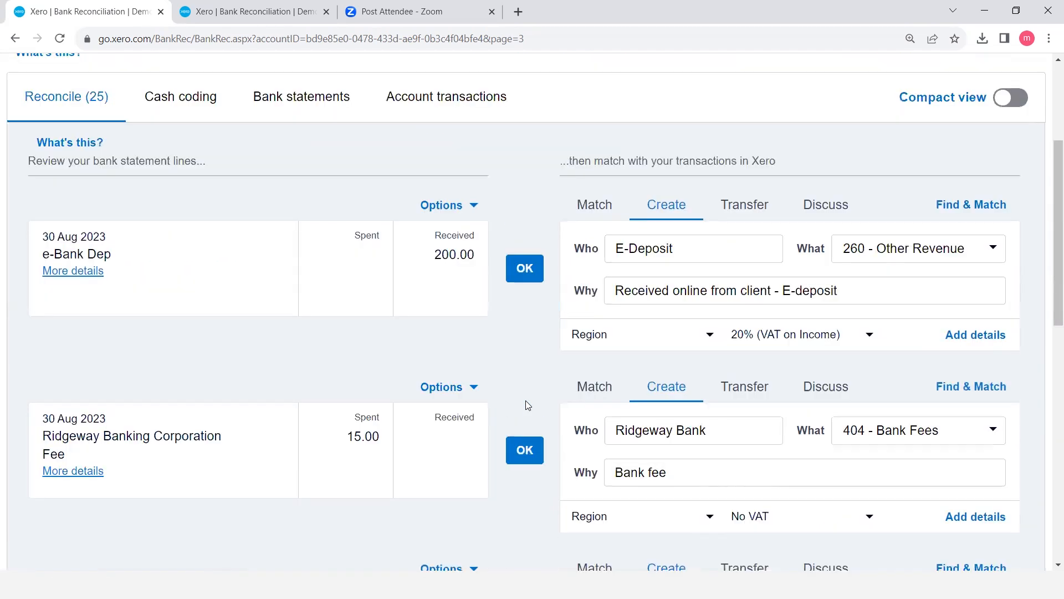
Check the remaining lines on page 3, open cash coding for the Business Bank Account, and review its unreconciled statement lines
scroll(528, 405, down, 8)
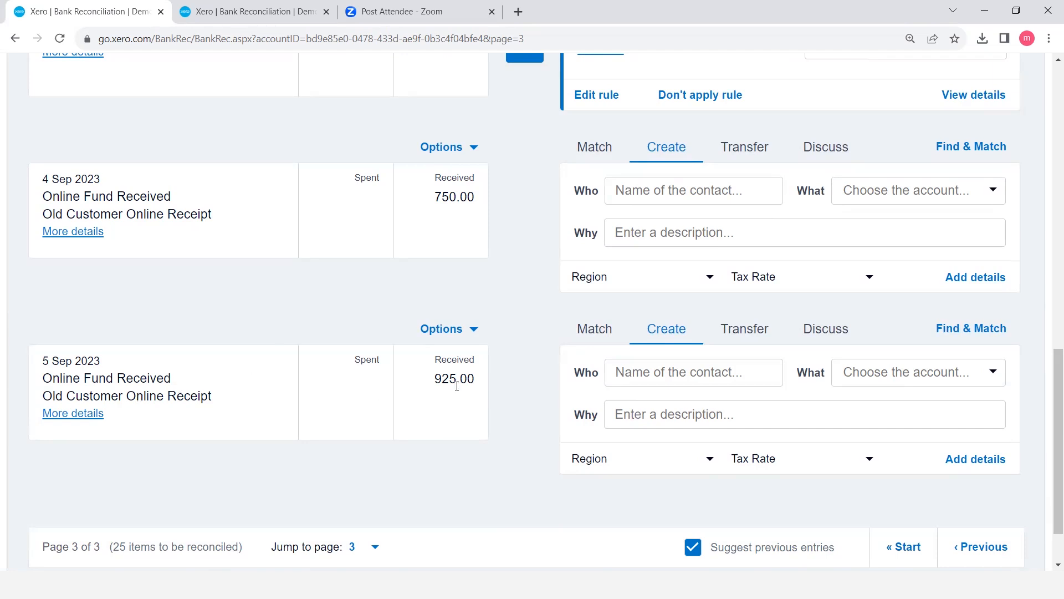
scroll(457, 386, up, 20)
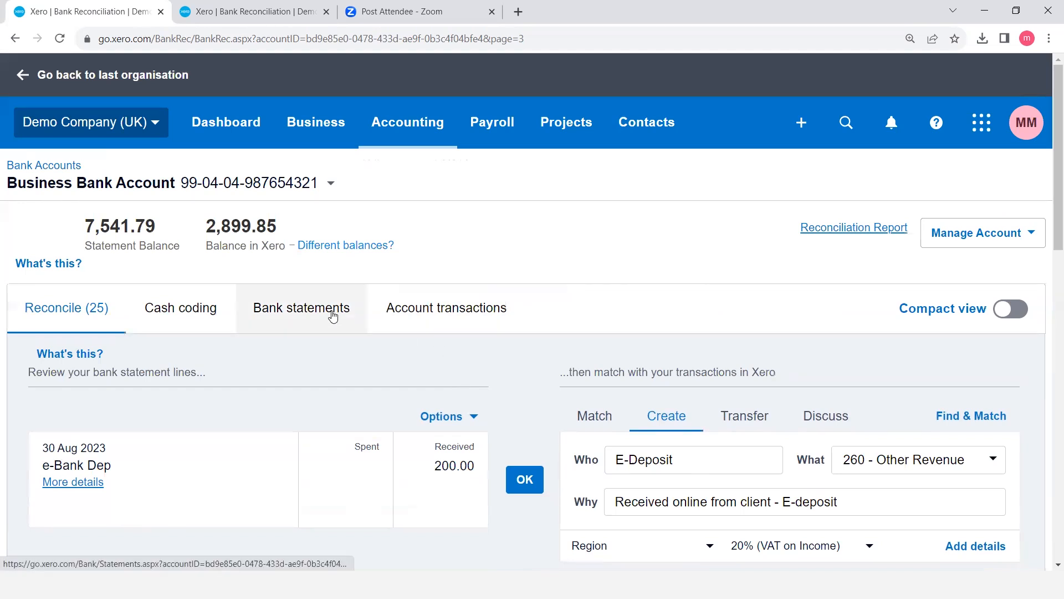
click(201, 320)
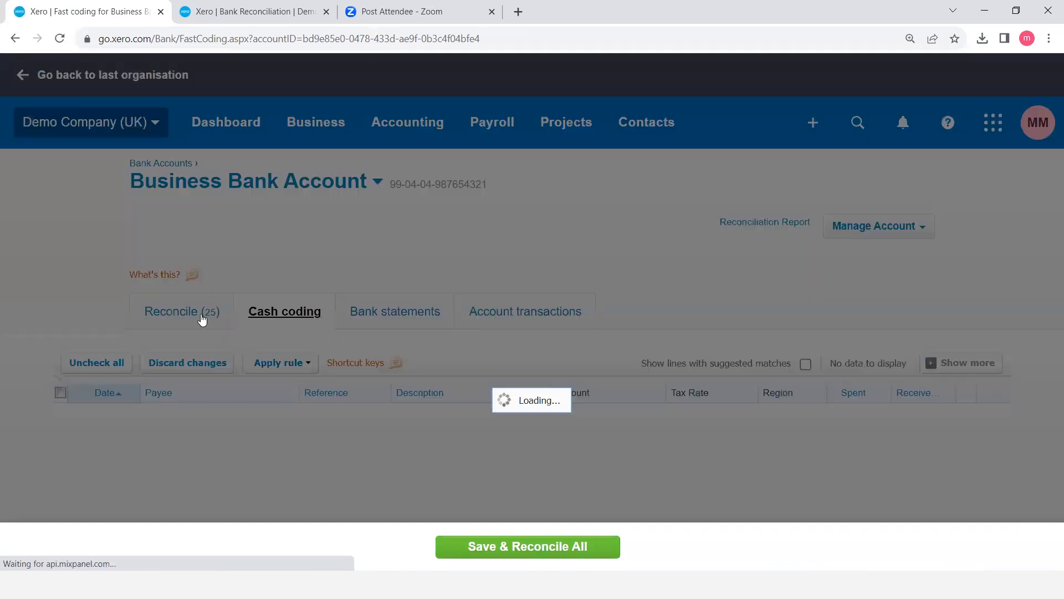
scroll(527, 382, down, 4)
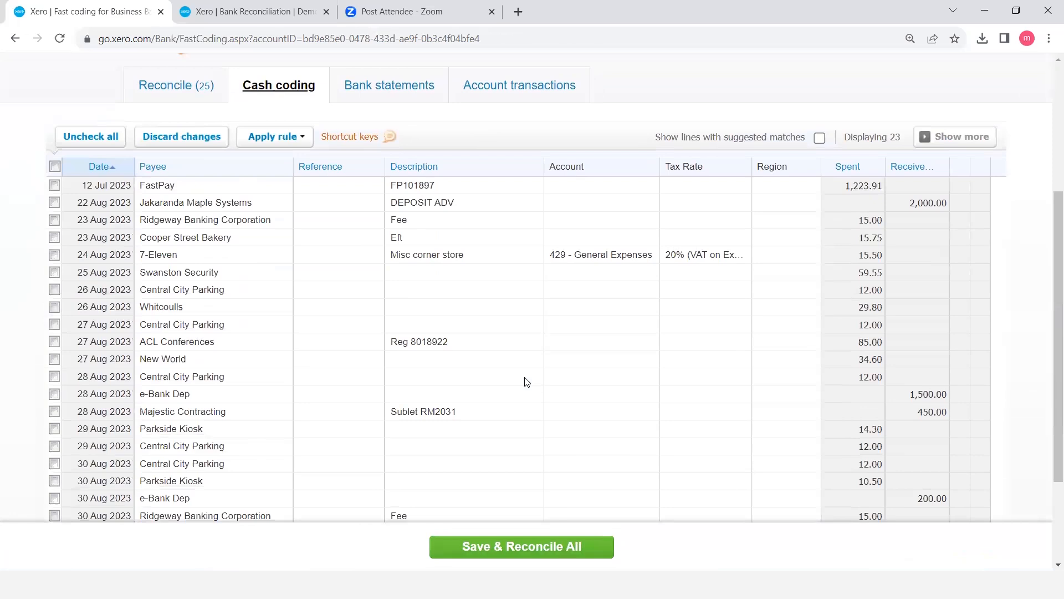
scroll(527, 381, down, 1)
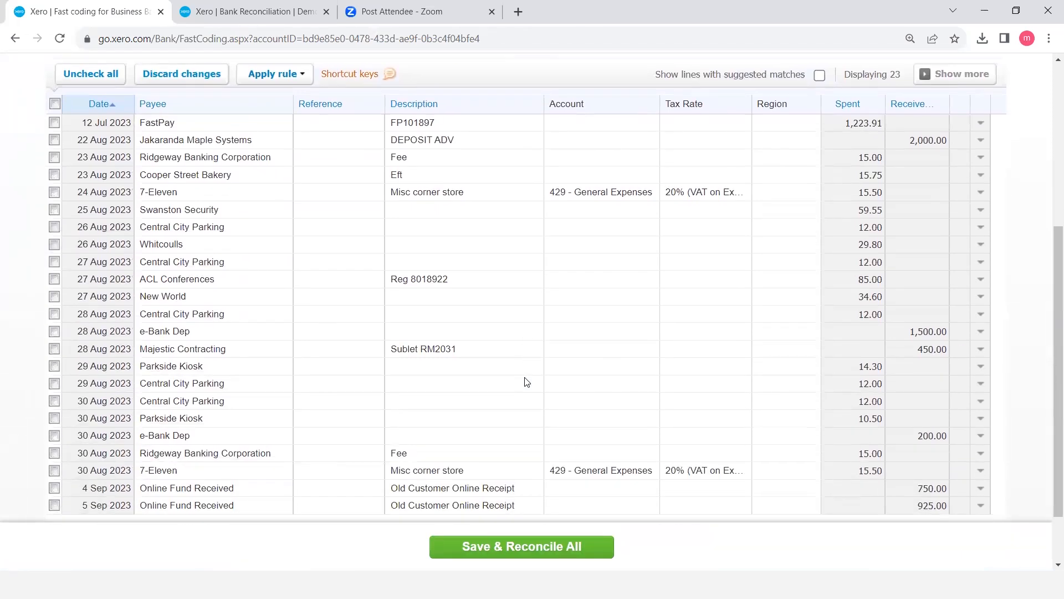
scroll(526, 382, down, 1)
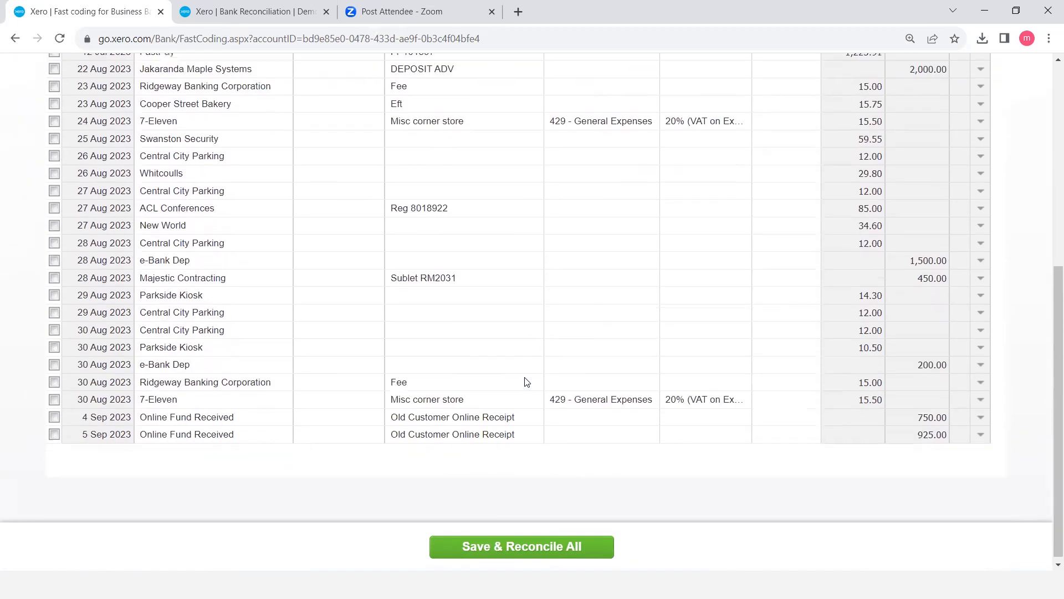
scroll(526, 382, up, 1)
scroll(527, 382, up, 1)
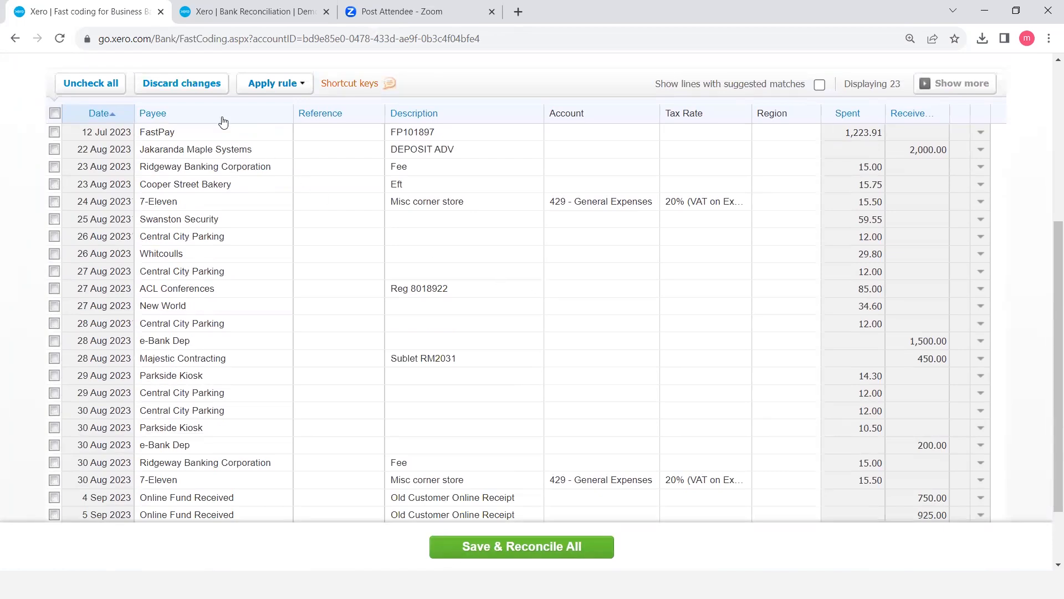
Sort the cash coding lines by payee and select the two 7-Eleven lines of 24 and 30 Aug 2023
key(ctrl+plus)
key(ctrl+plus)
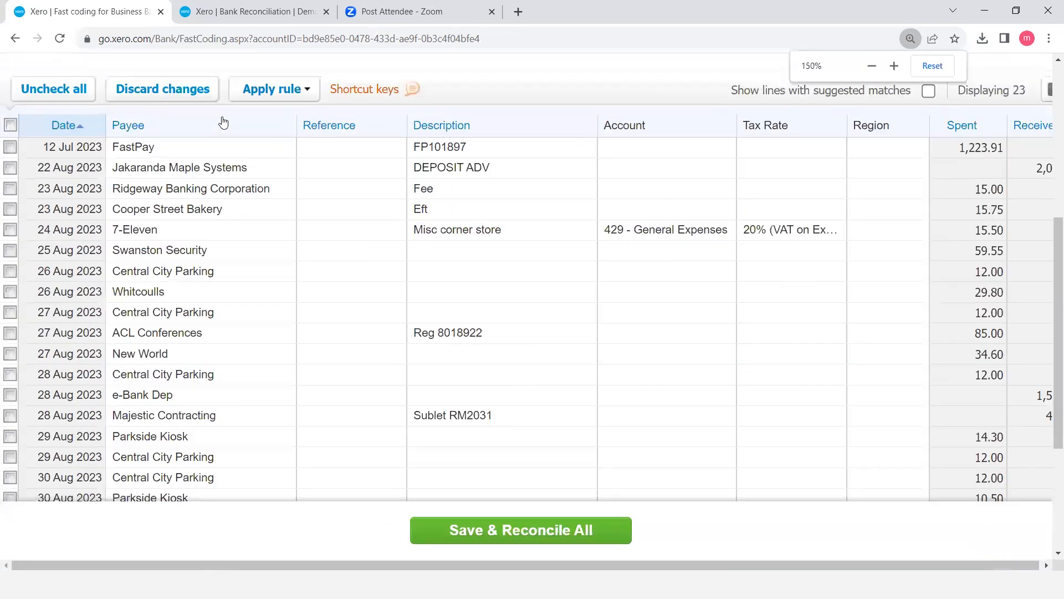
key(ctrl+minus)
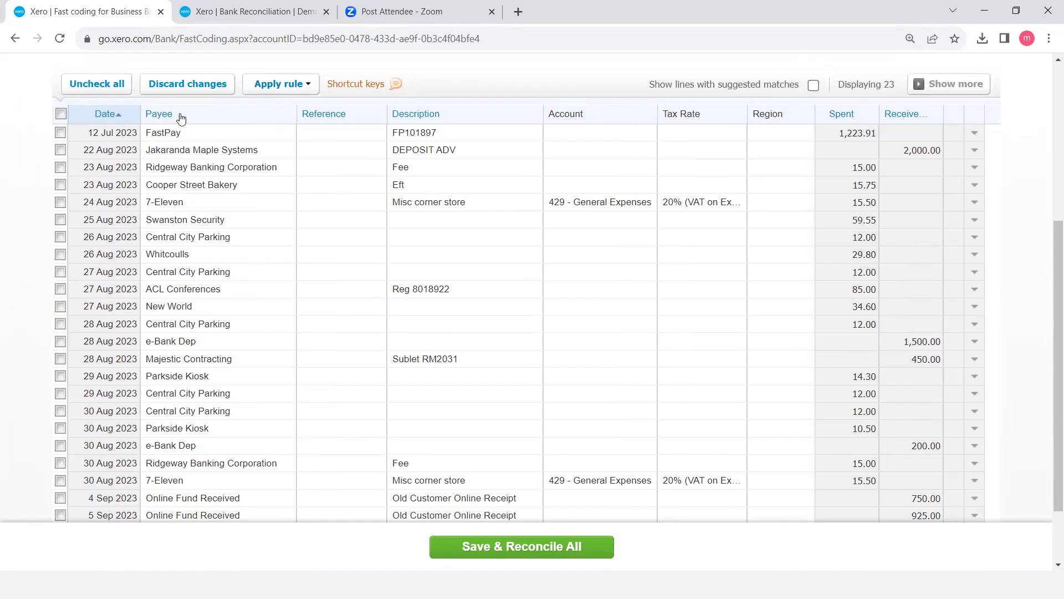
click(216, 114)
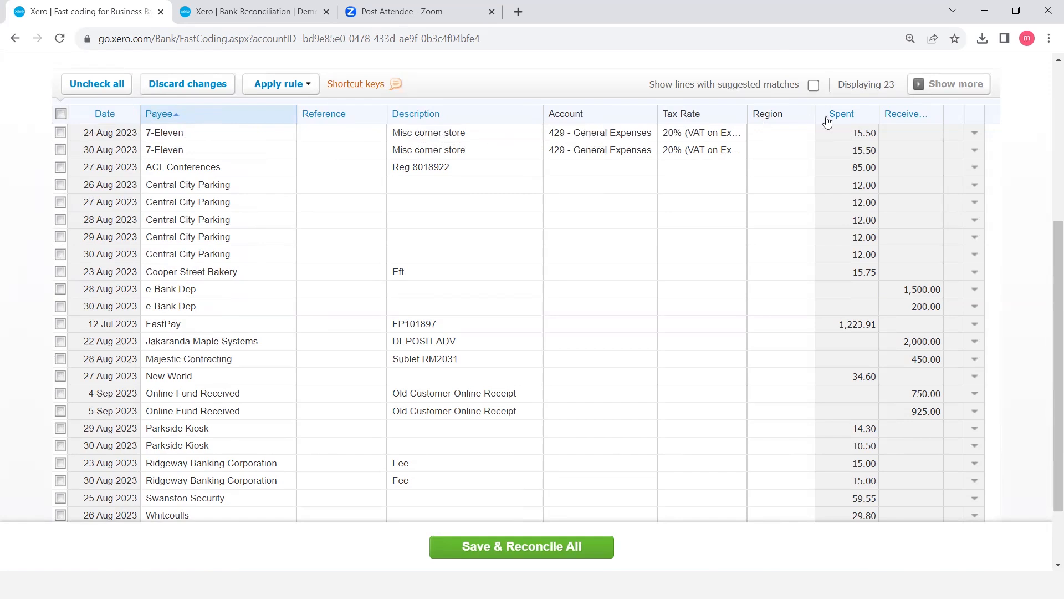
click(60, 133)
click(60, 149)
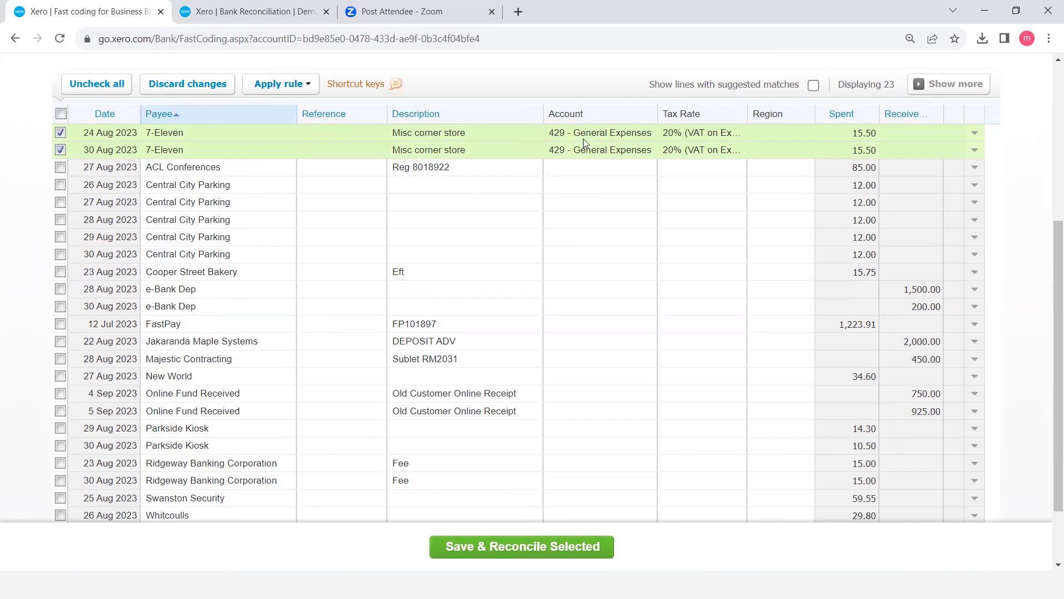
Save and reconcile the two selected 7-Eleven lines coded to 429 - General Expenses, and dismiss the completion message
click(533, 550)
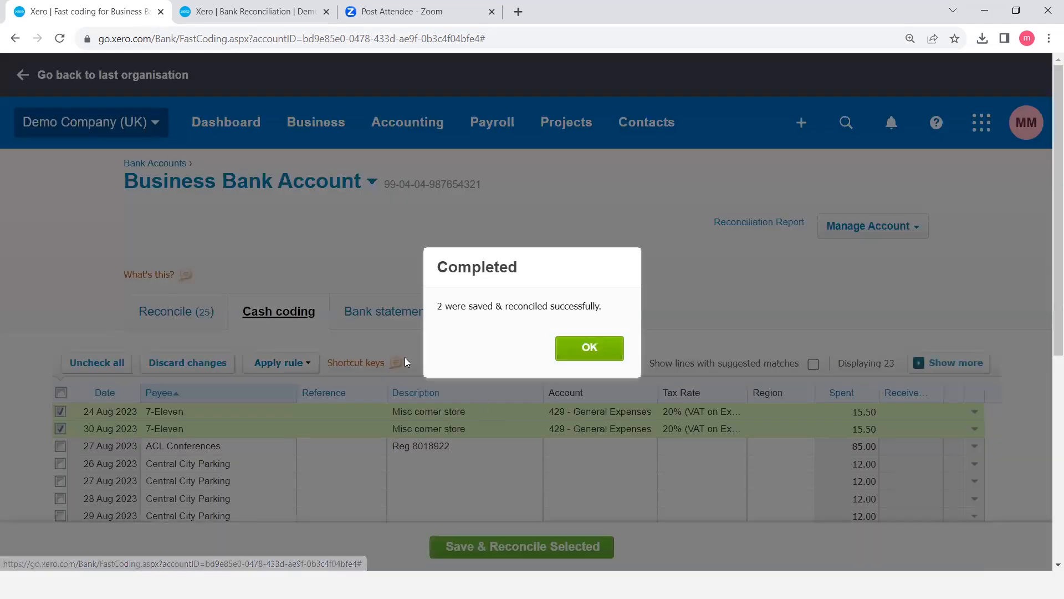
click(589, 348)
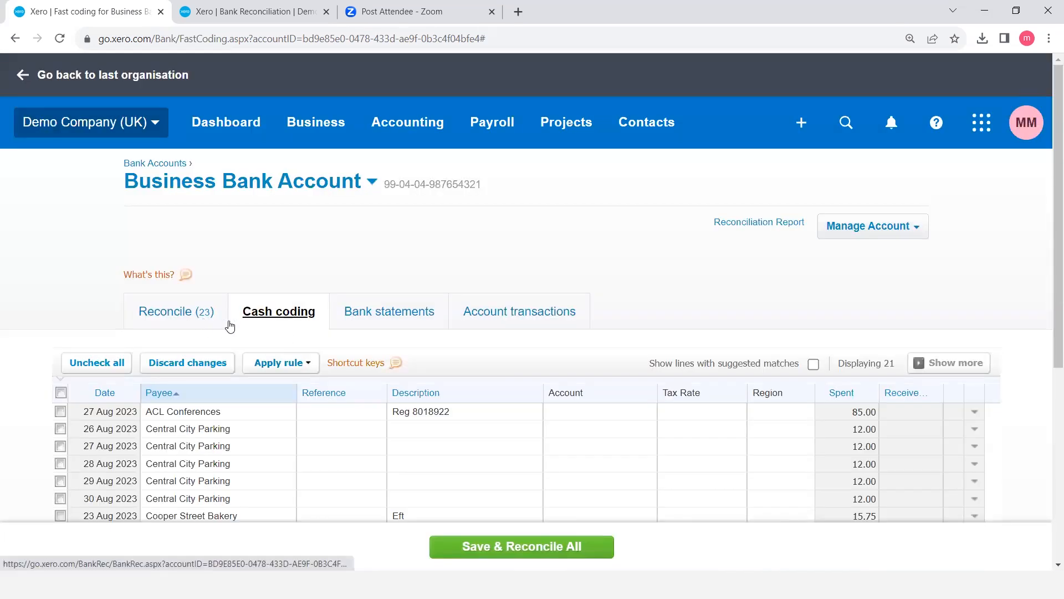
Select the five Central City Parking lines of 26 to 30 Aug 2023 and set their description to "Parking Tickets"
scroll(321, 348, down, 3)
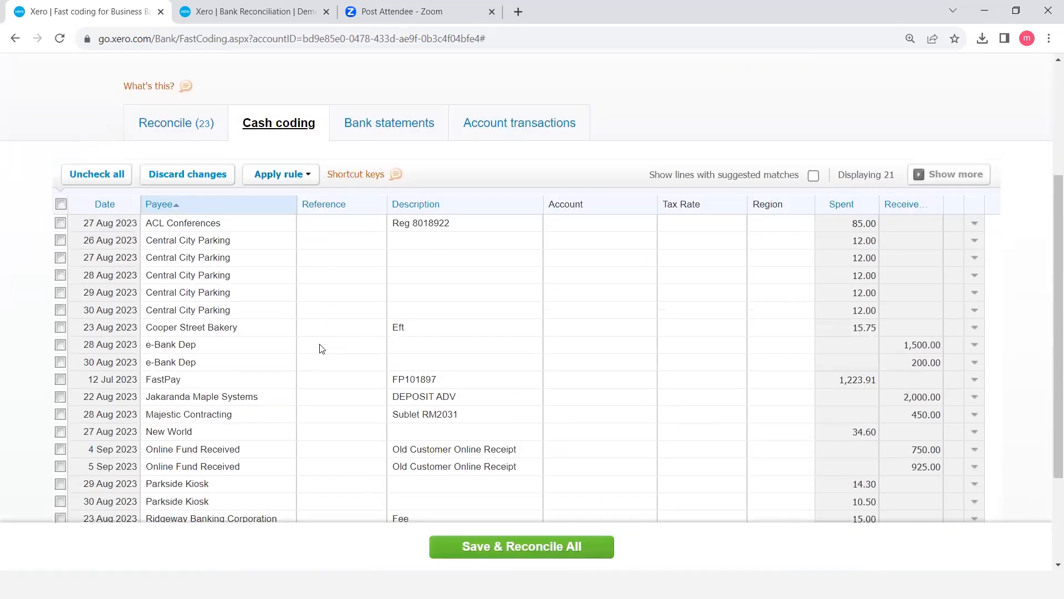
scroll(321, 348, down, 2)
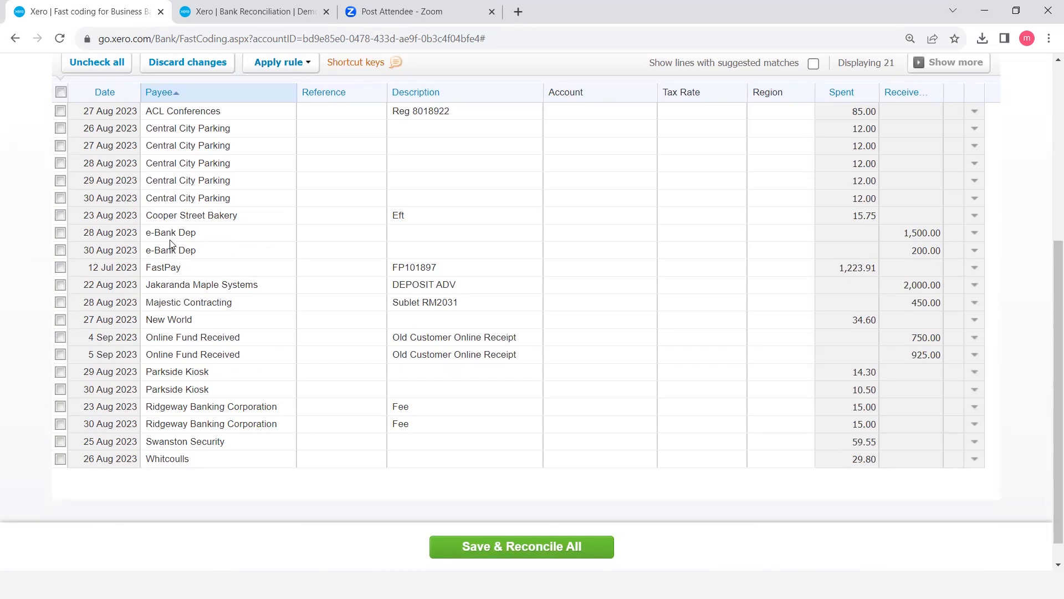
click(61, 129)
click(61, 146)
click(61, 162)
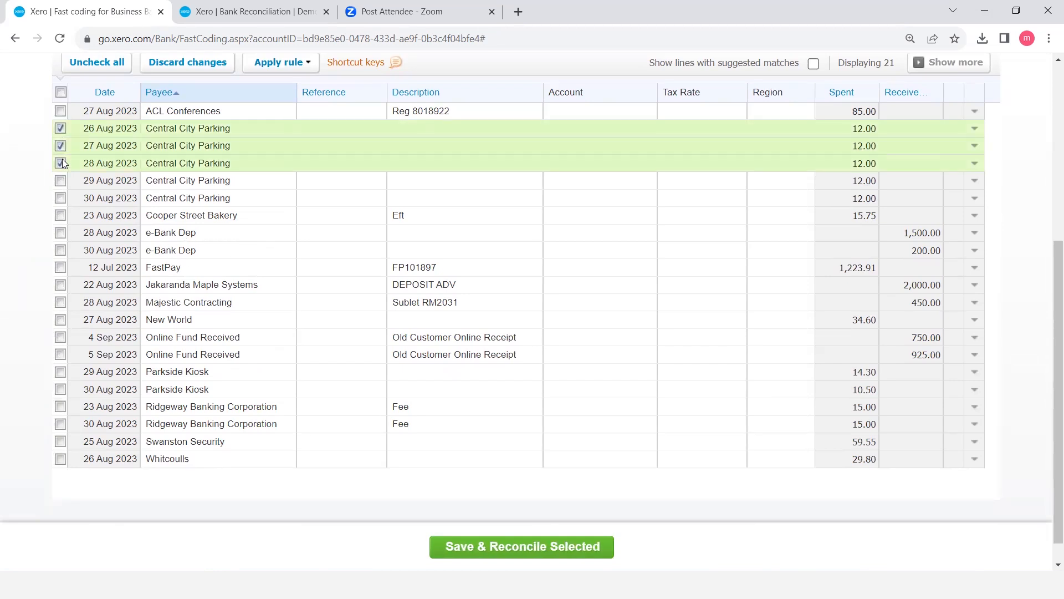
click(61, 181)
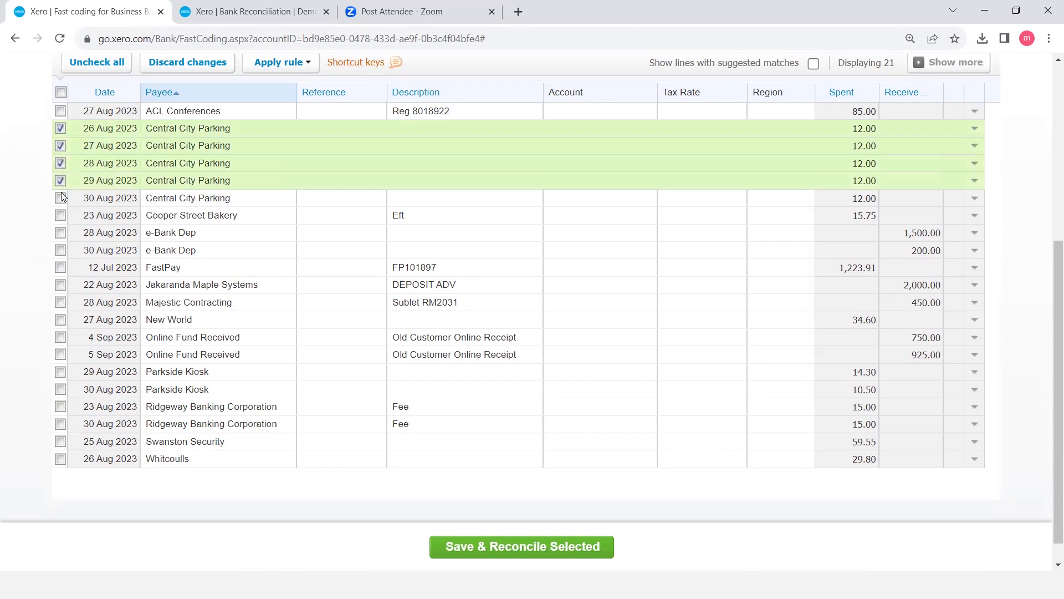
click(61, 197)
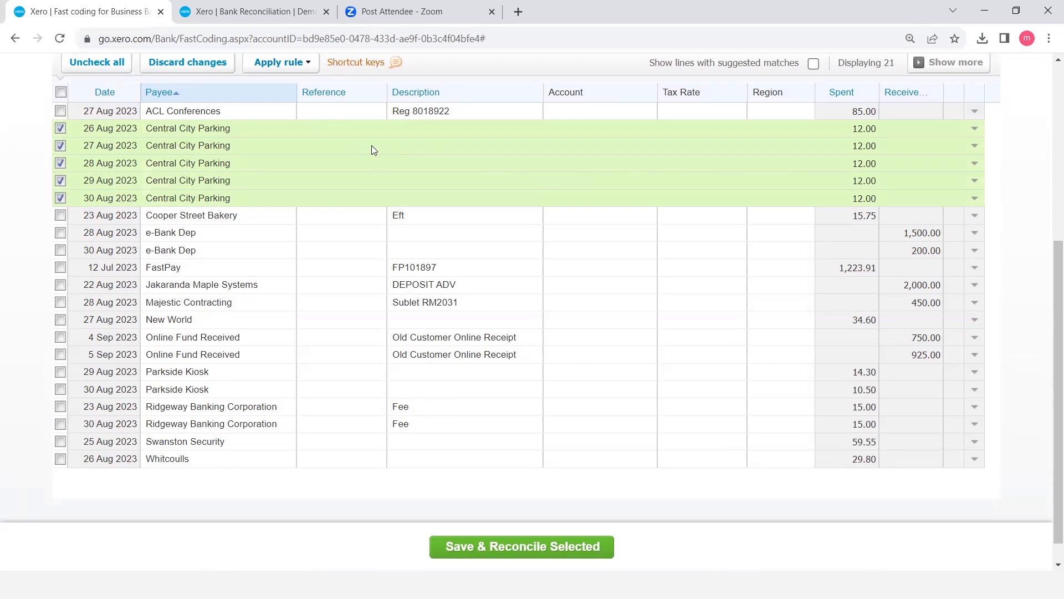
click(433, 131)
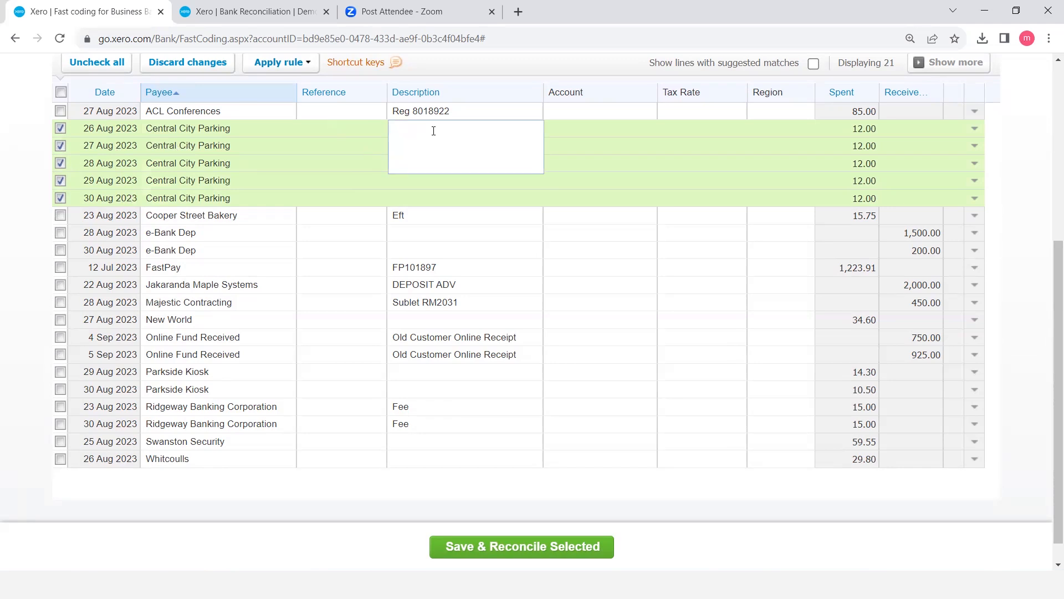
text(Parking Tickets)
key(Tab)
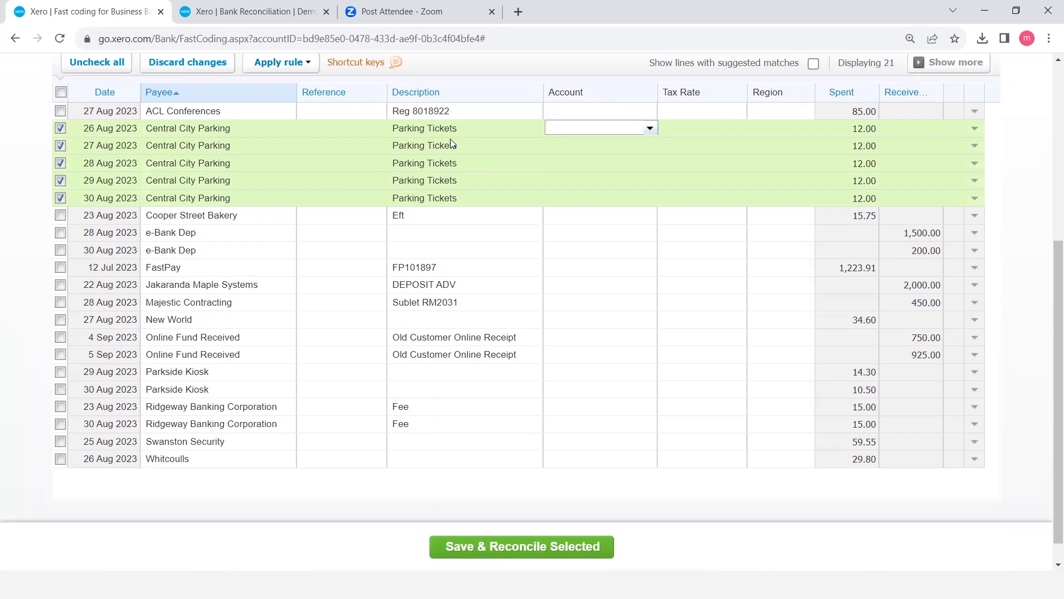
Code the selected Central City Parking lines to account 449 - Motor Vehicle Expenses with the tax rate No VAT
click(652, 131)
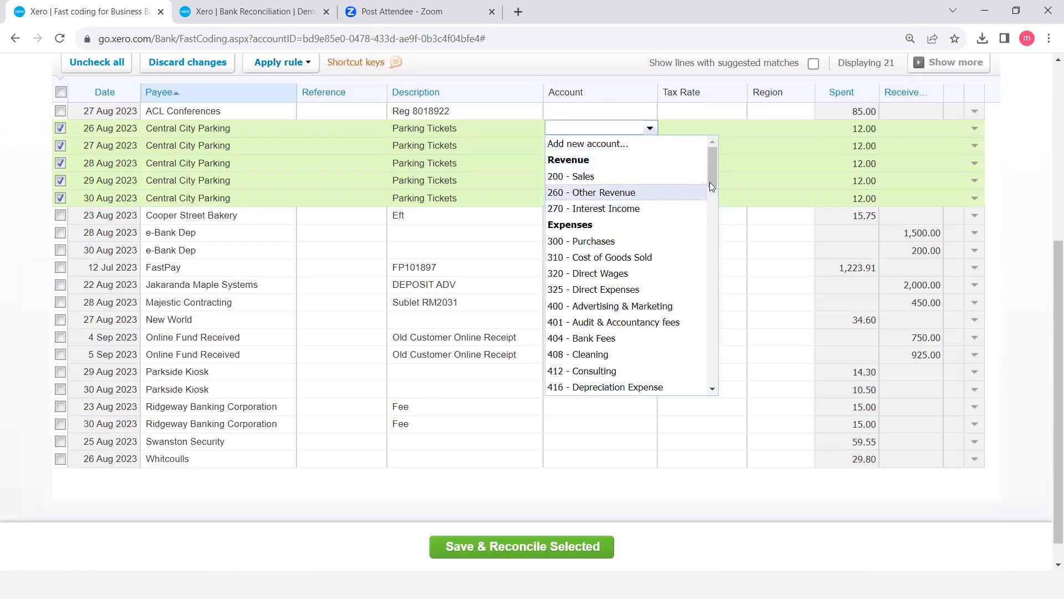
drag(714, 180, 726, 221)
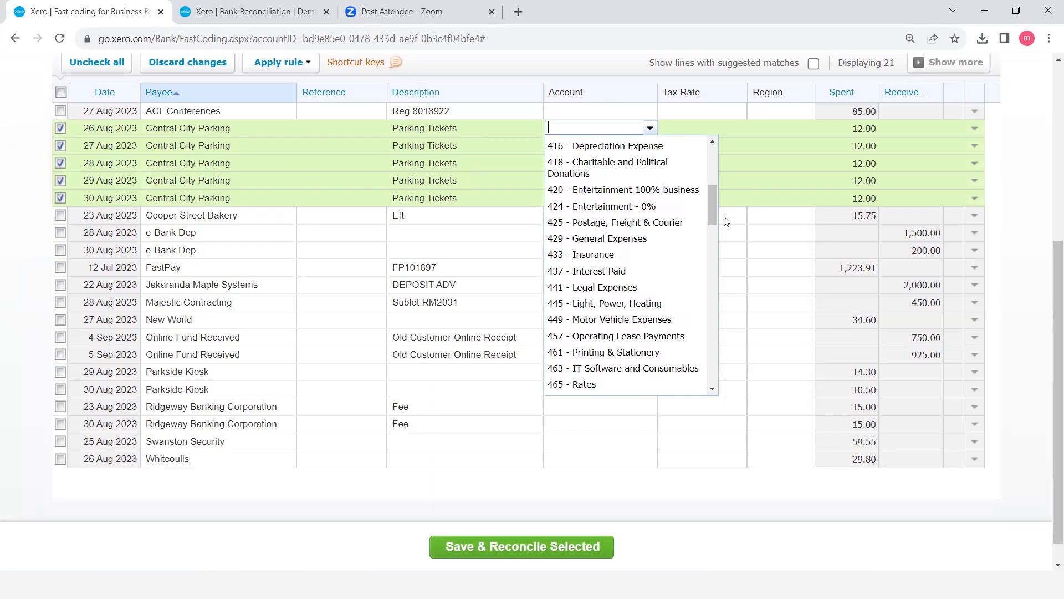
click(649, 321)
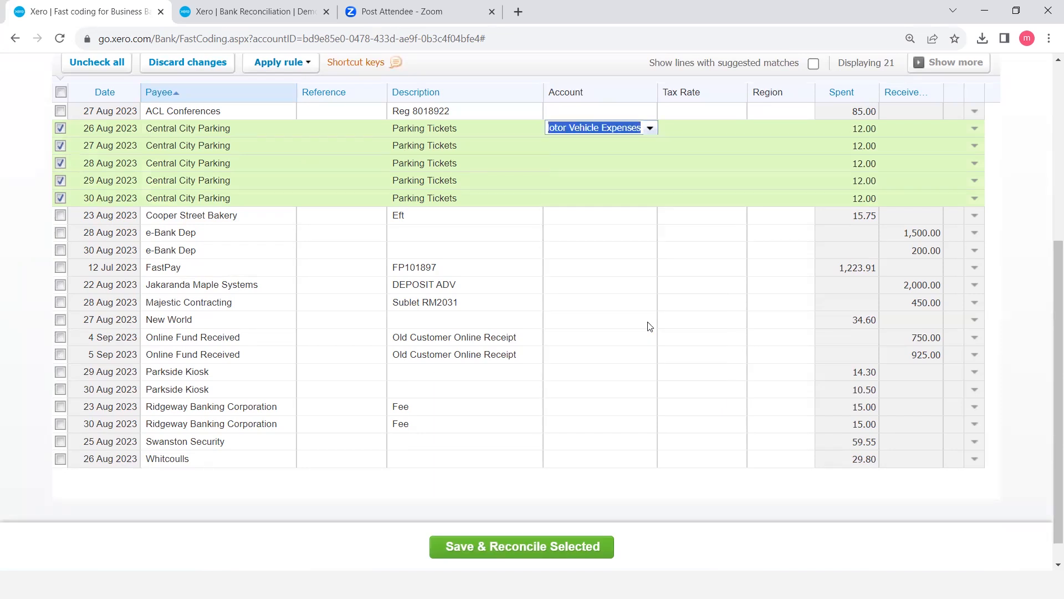
key(Tab)
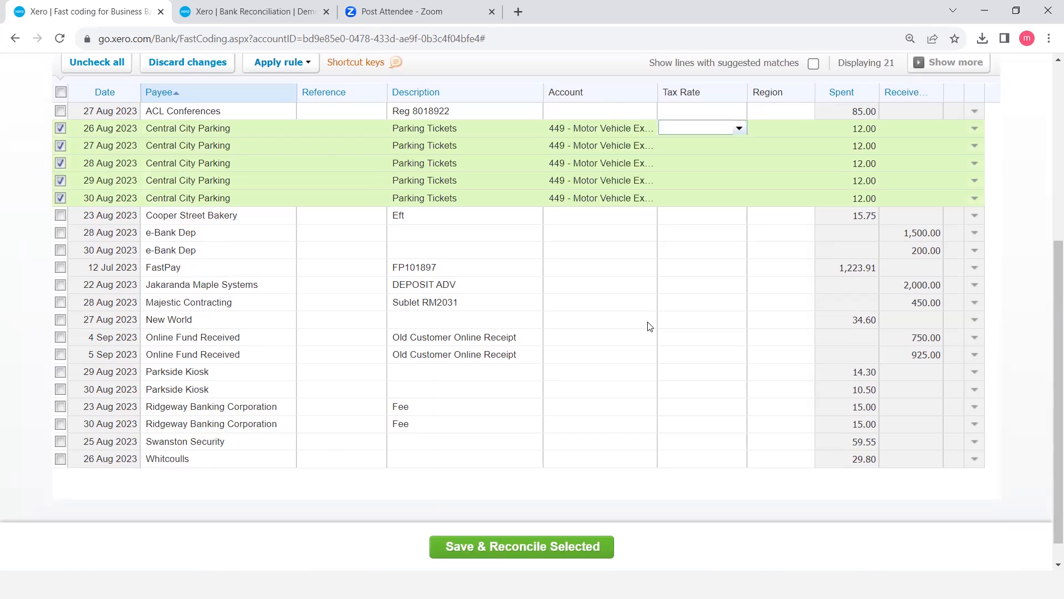
click(739, 129)
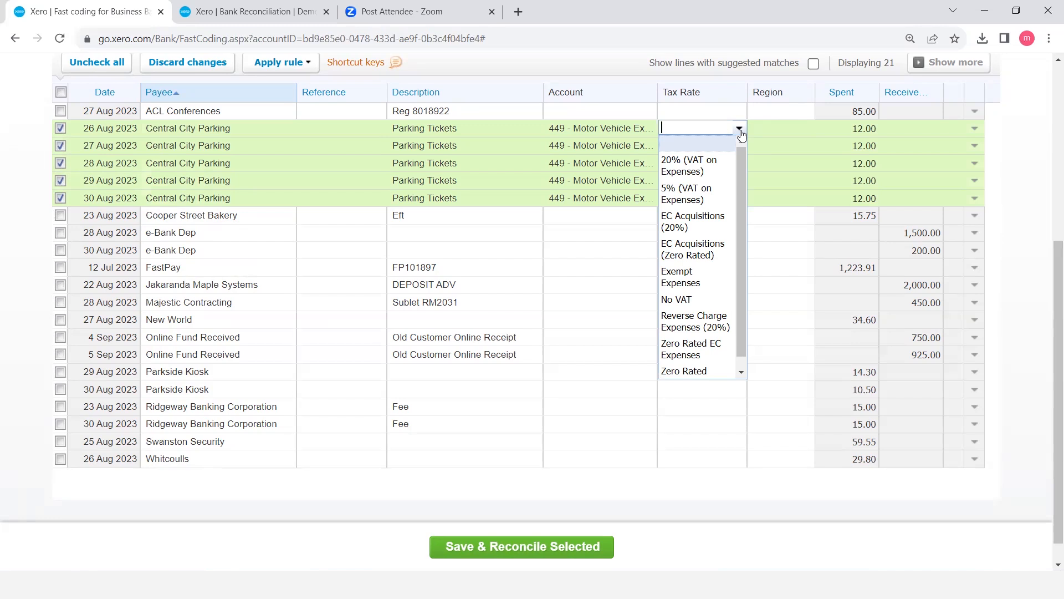
click(679, 300)
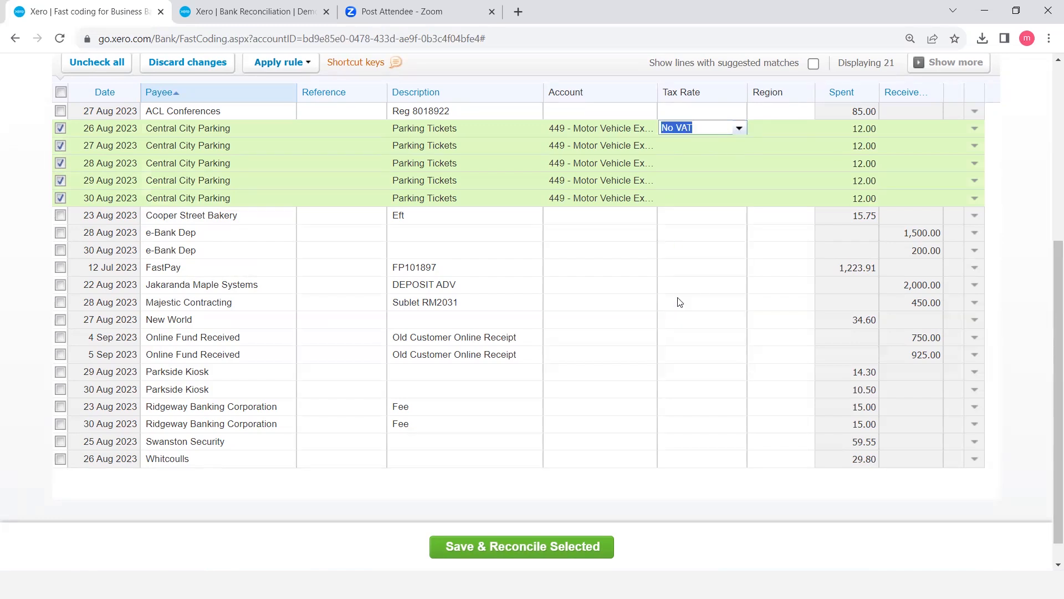
key(Tab)
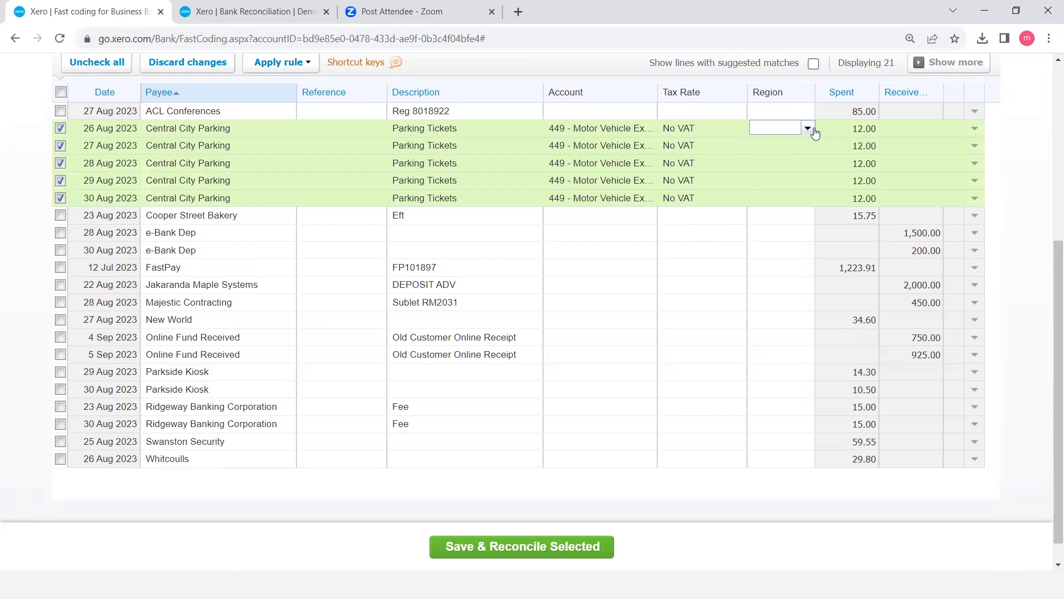
Leave the region blank for the Central City Parking lines, then save and reconcile them
click(808, 163)
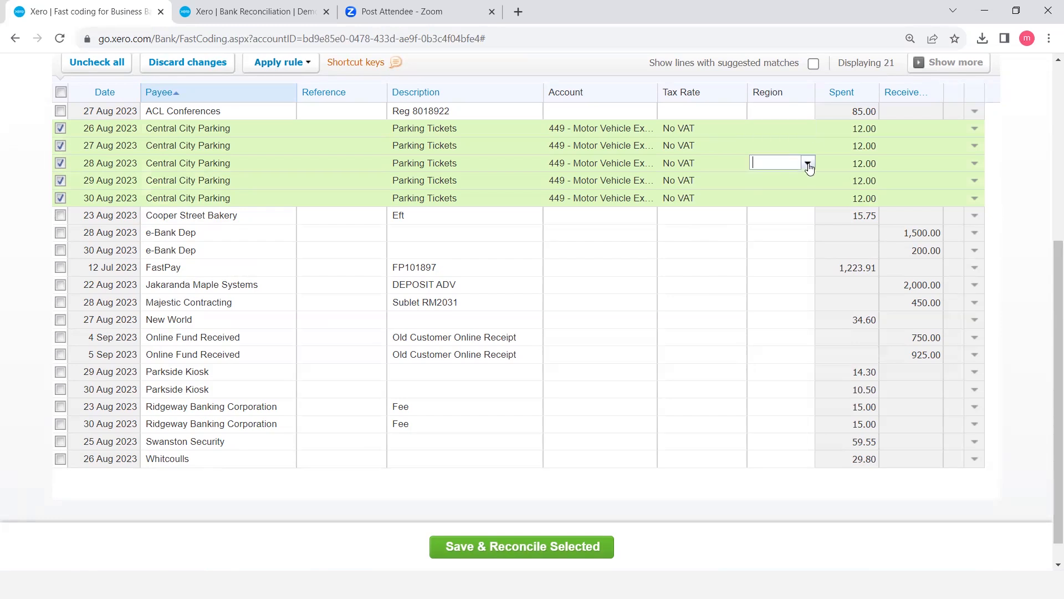
click(777, 198)
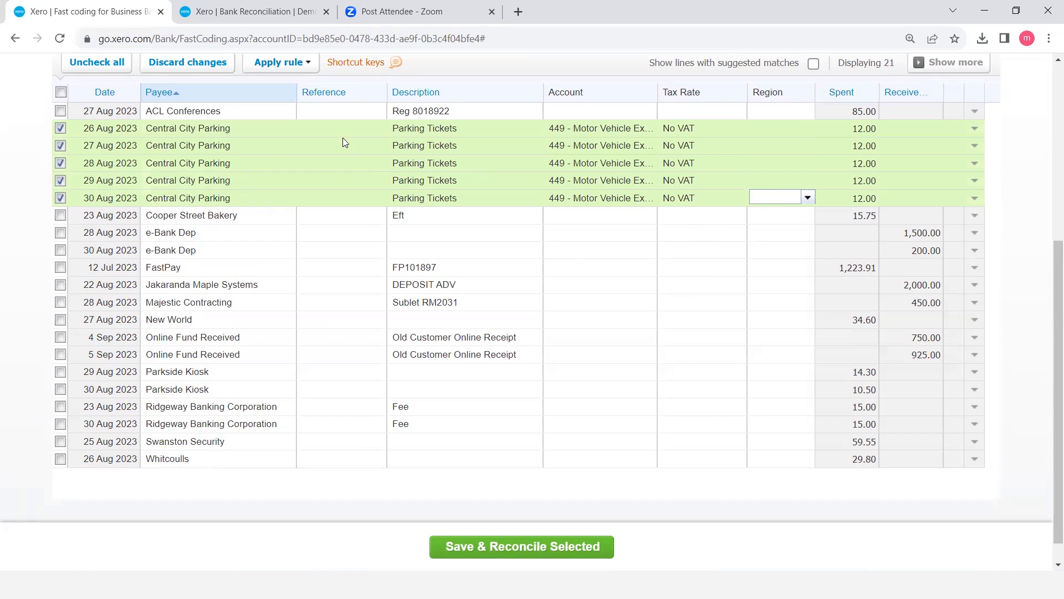
click(509, 548)
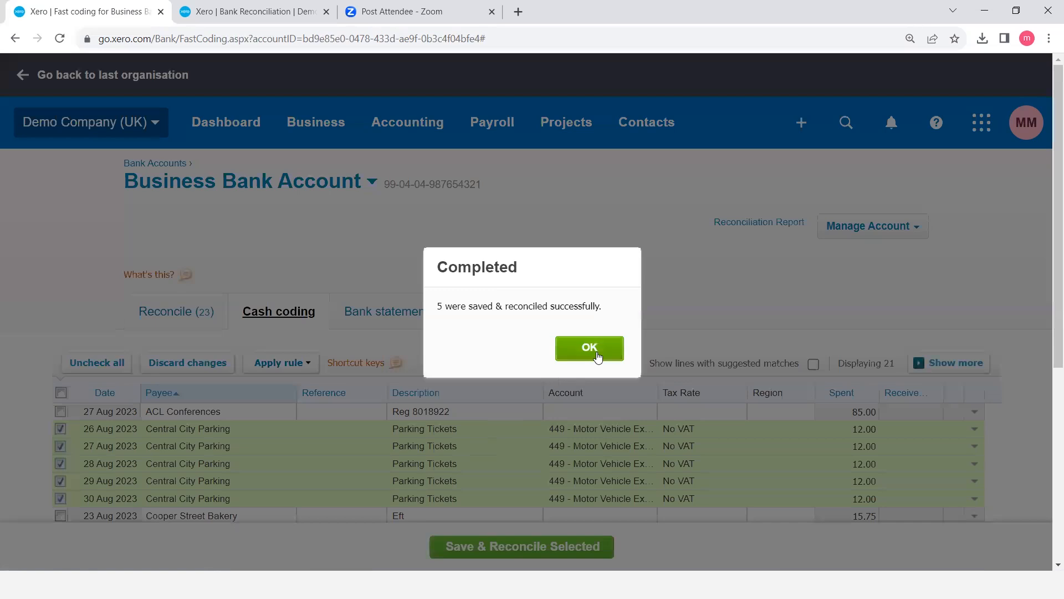
click(593, 349)
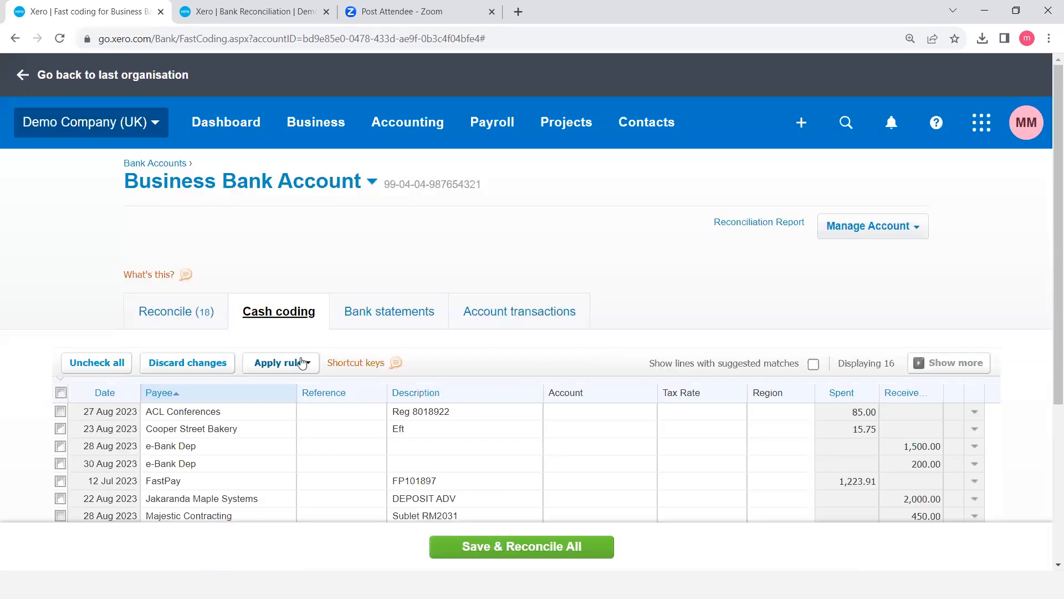
Select the two e-Bank Dep lines of 28 and 30 Aug 2023 and set their description to "Old Client Fund Received"
scroll(302, 363, down, 2)
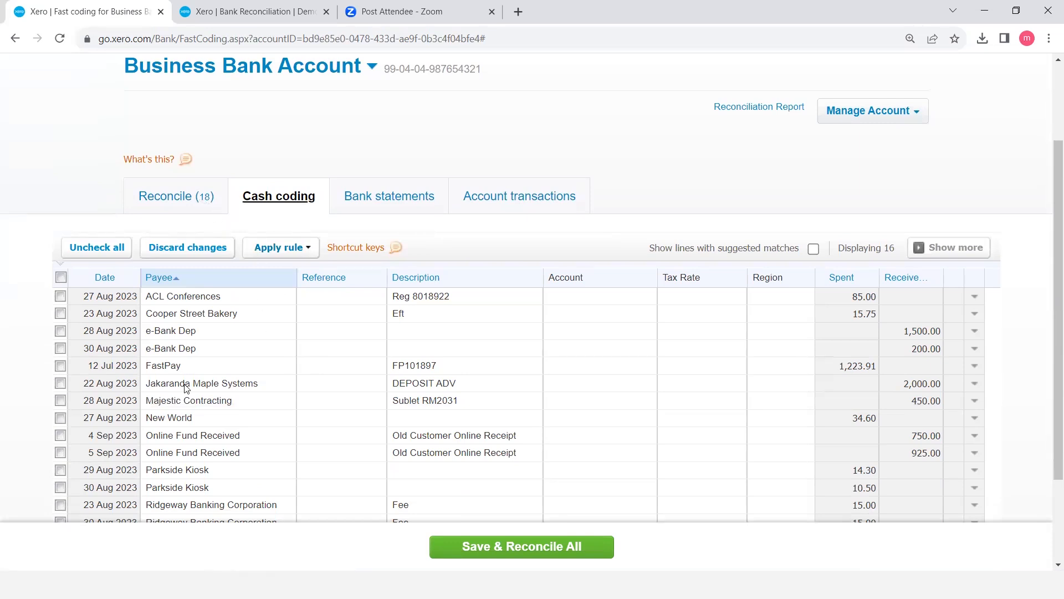
scroll(230, 454, down, 2)
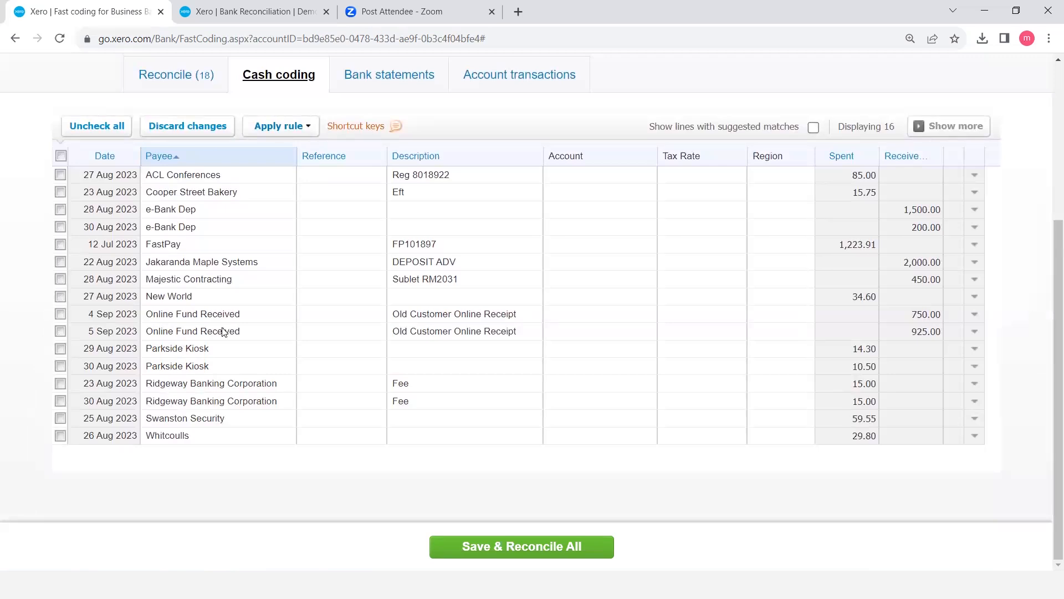
scroll(222, 332, up, 1)
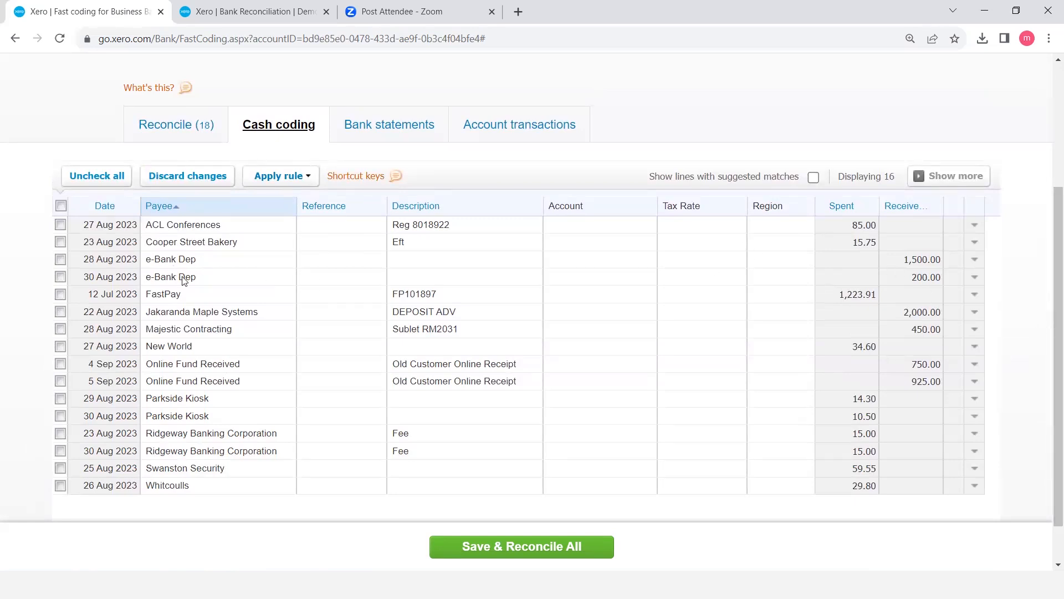
click(61, 260)
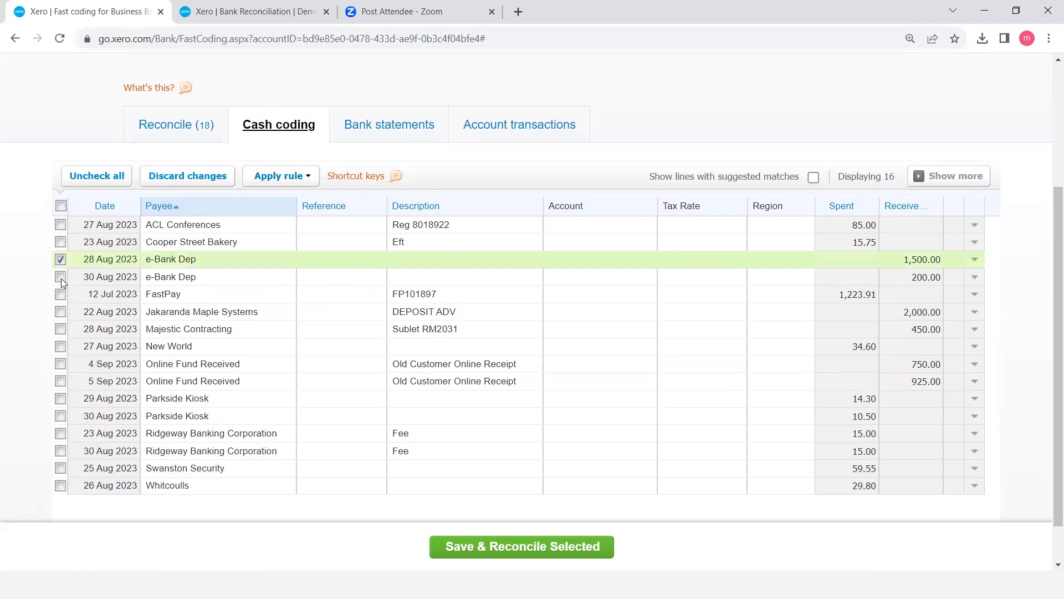
click(61, 277)
click(413, 259)
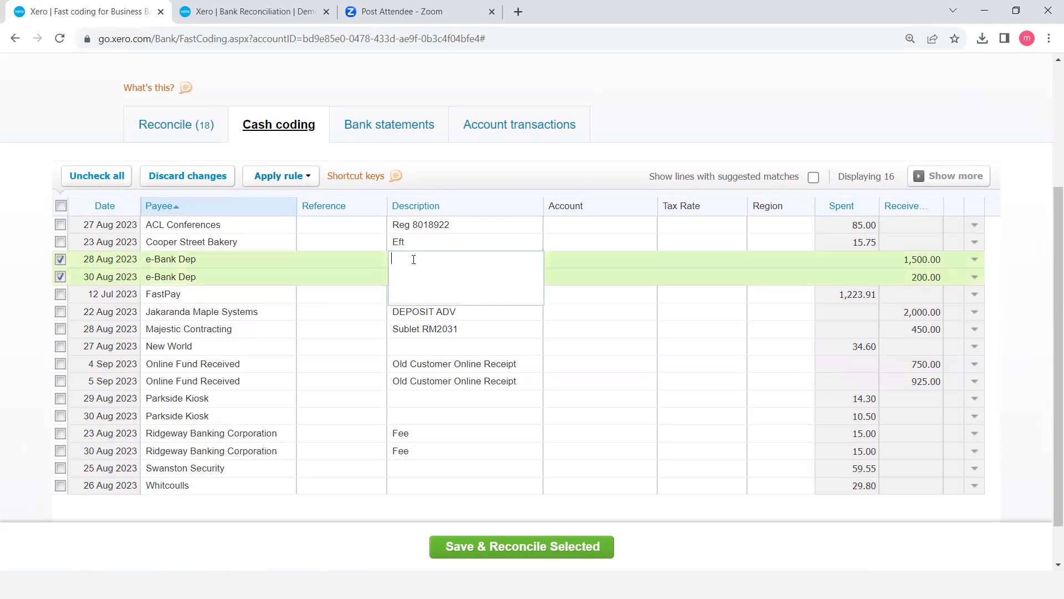
text(OLD)
key(BackSpace)
text(ld Clinet)
key(Return)
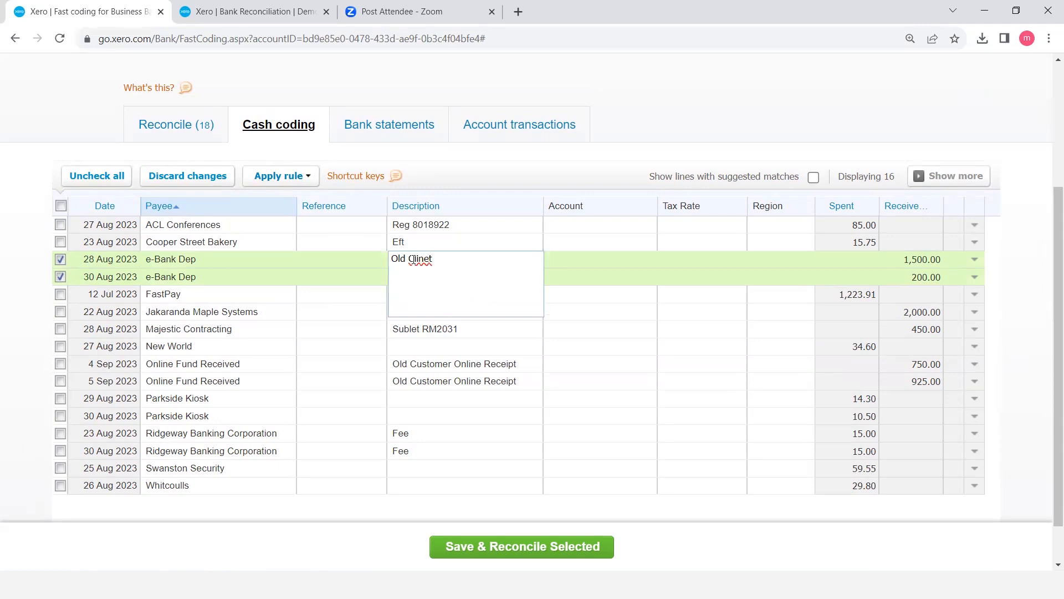
key(BackSpace)
key(BackSpace)
key(BackSpace)
key(BackSpace)
text(ent)
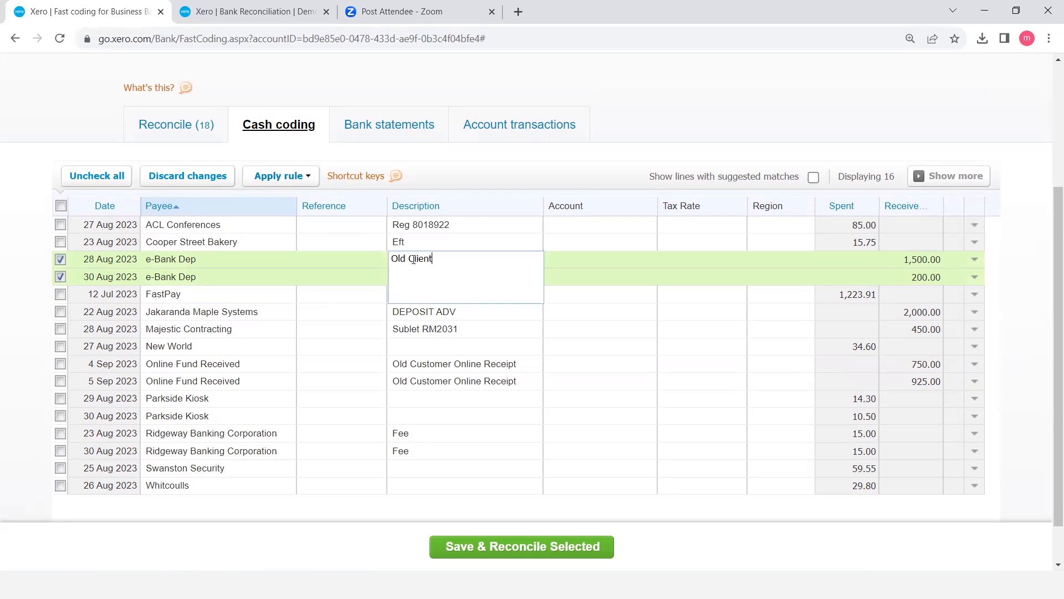
text( Fund Received)
key(Tab)
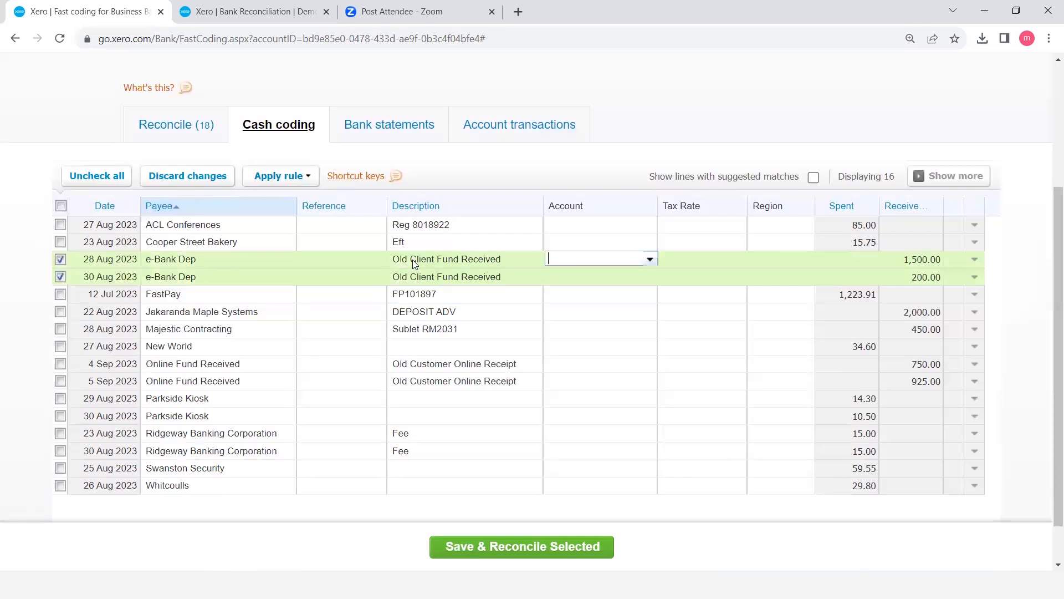
Code the selected e-Bank Dep lines to 260 - Other Revenue with 20% (VAT on Income), and save and reconcile them
click(650, 260)
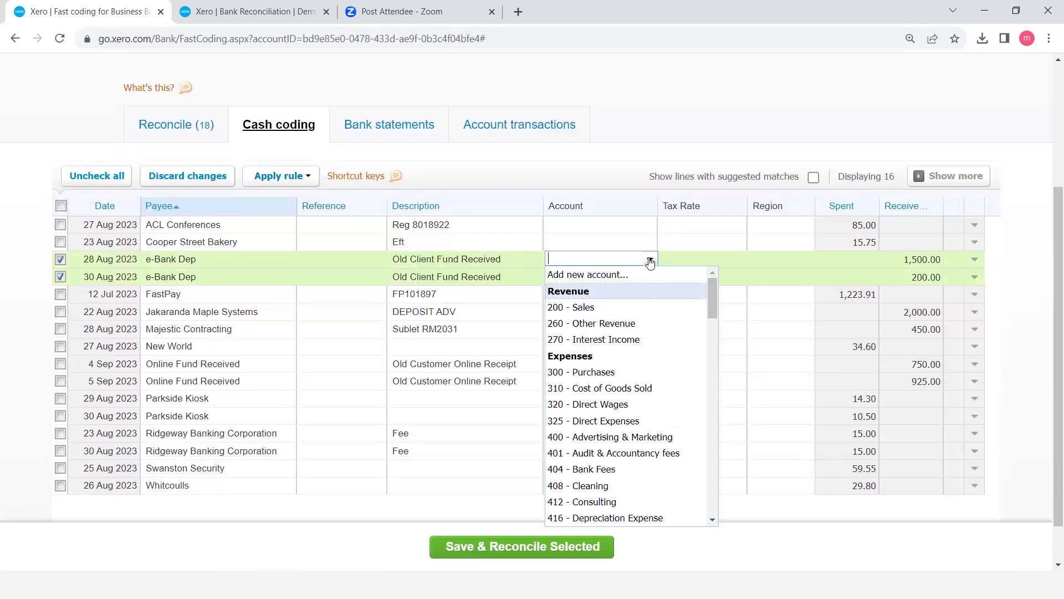
click(612, 325)
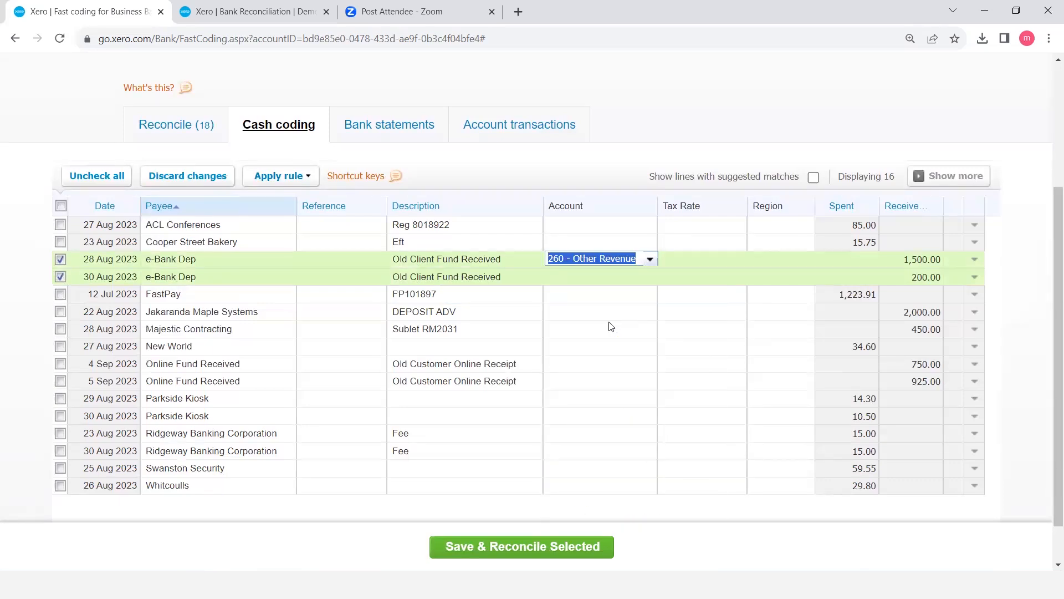
key(Tab)
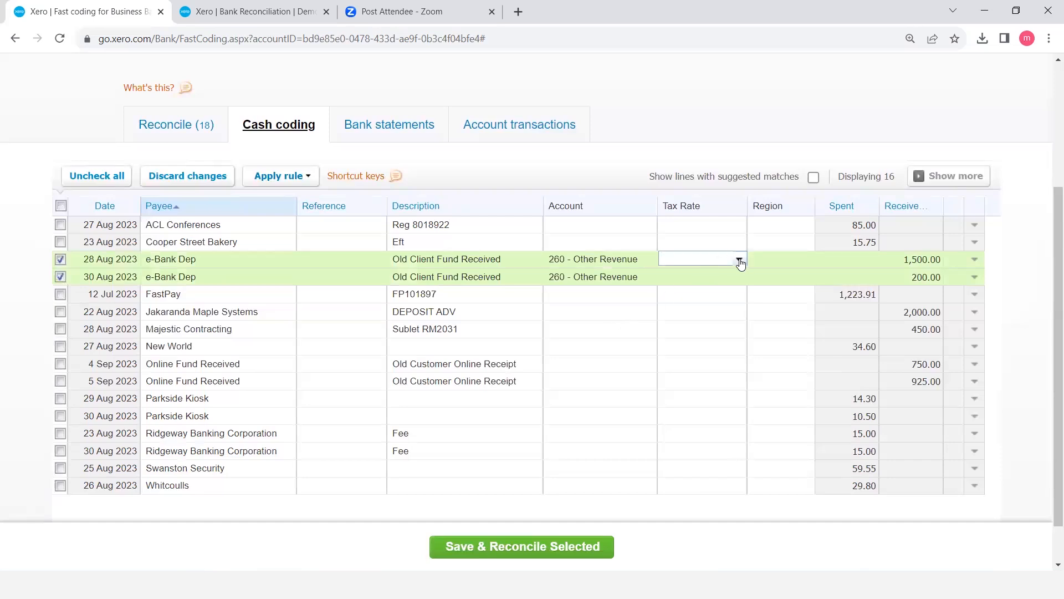
click(739, 260)
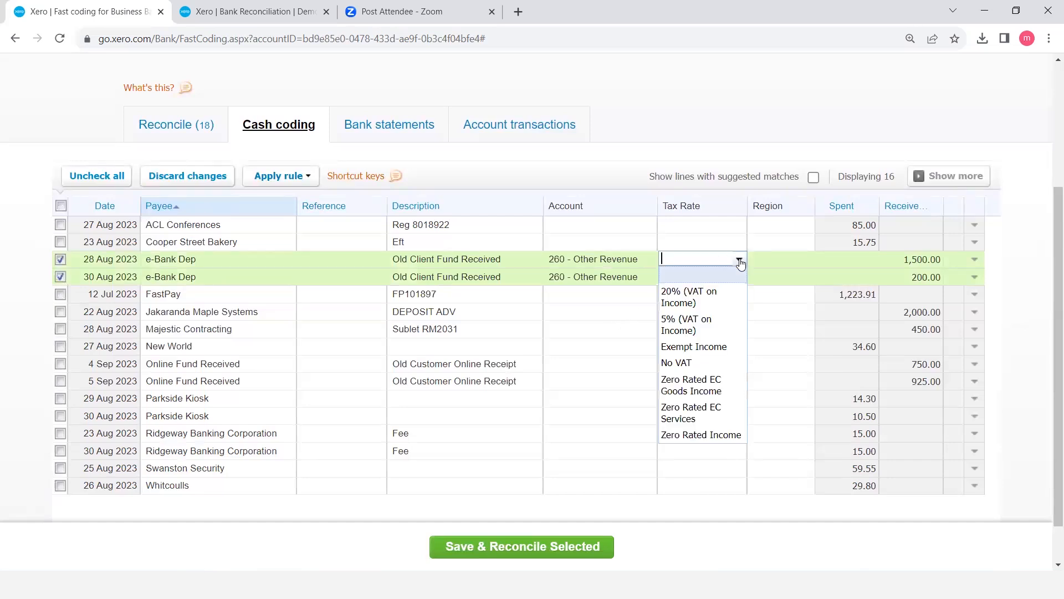
click(696, 297)
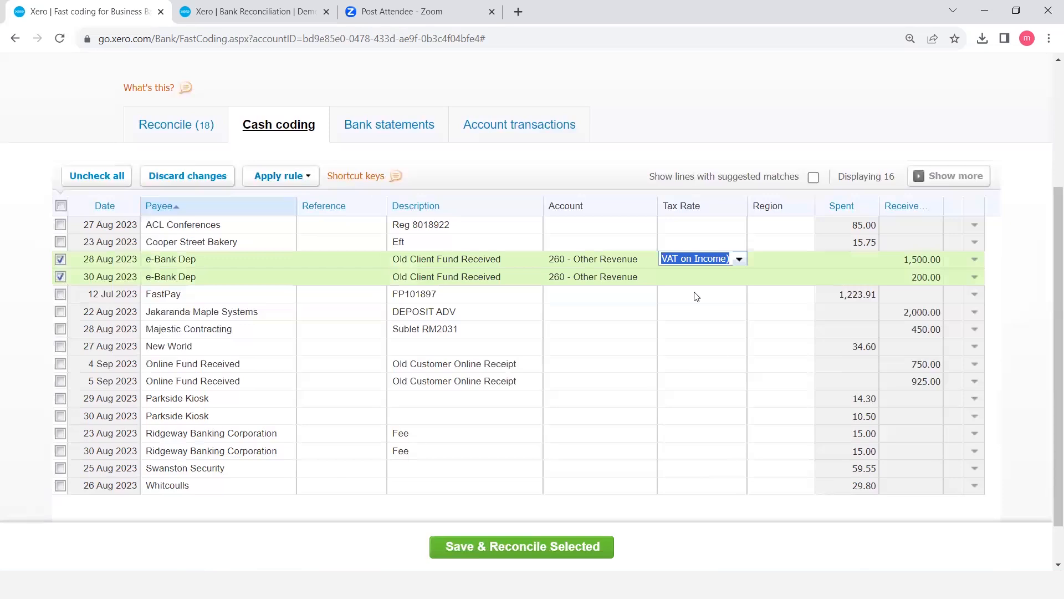
key(Tab)
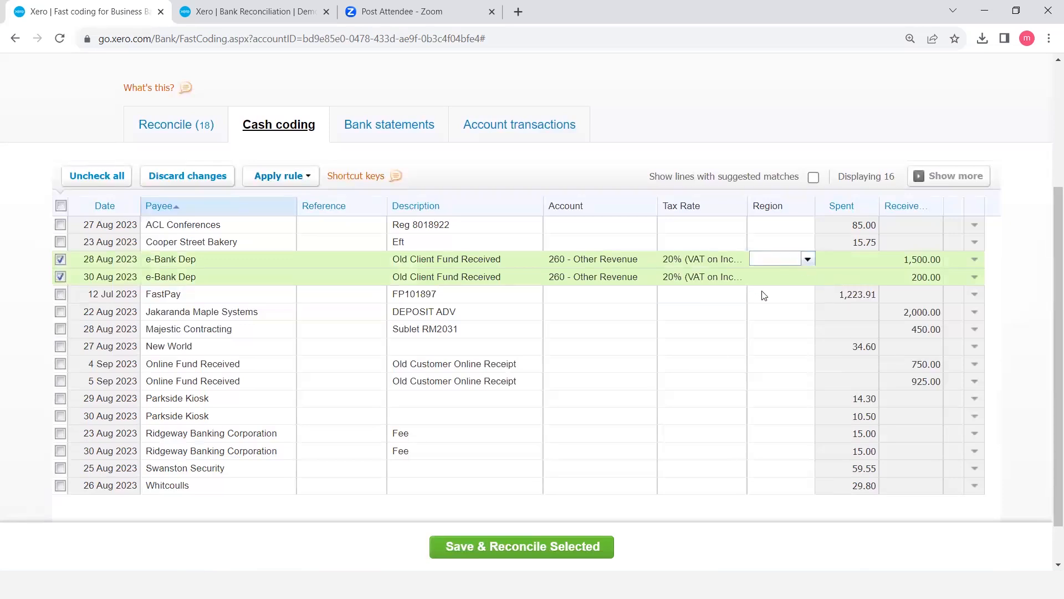
click(534, 554)
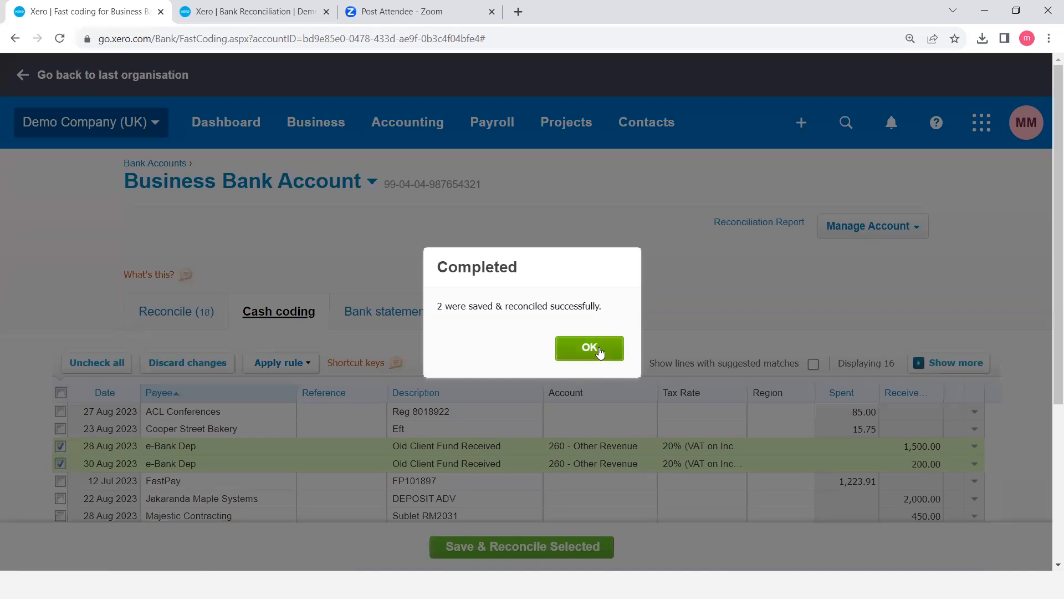
Select the Online Fund Received lines of 4 and 5 Sep 2023 and try to apply the 7-Eleven rule to them
click(589, 348)
scroll(599, 351, down, 3)
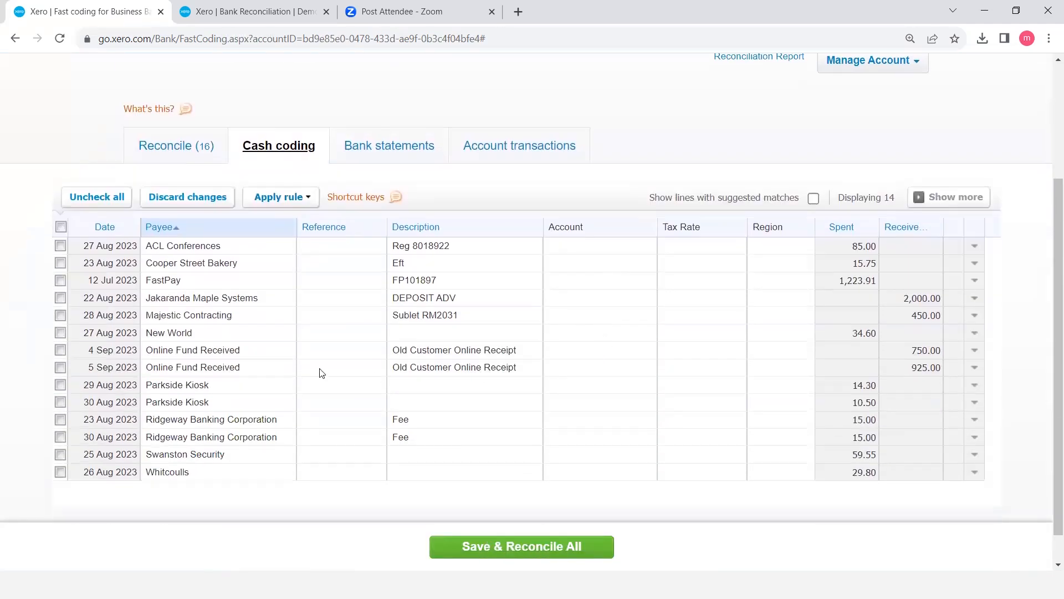
click(60, 349)
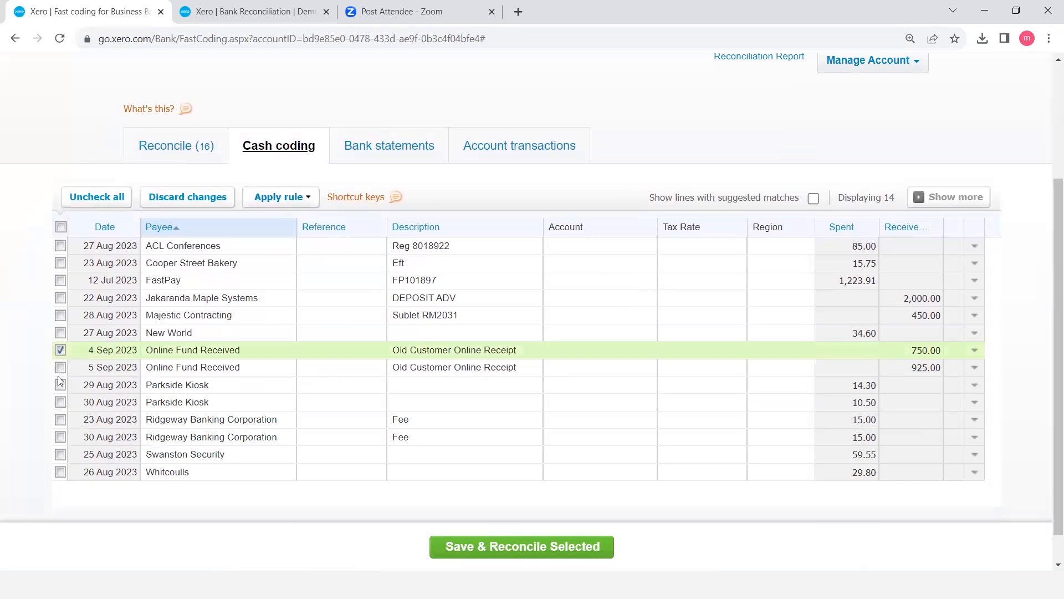
click(59, 368)
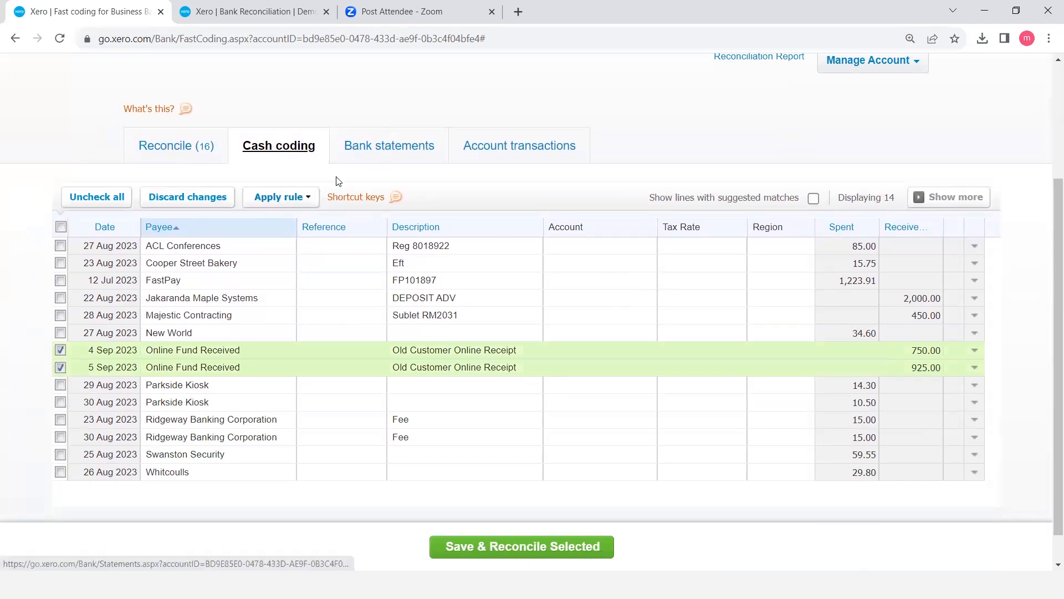
click(298, 198)
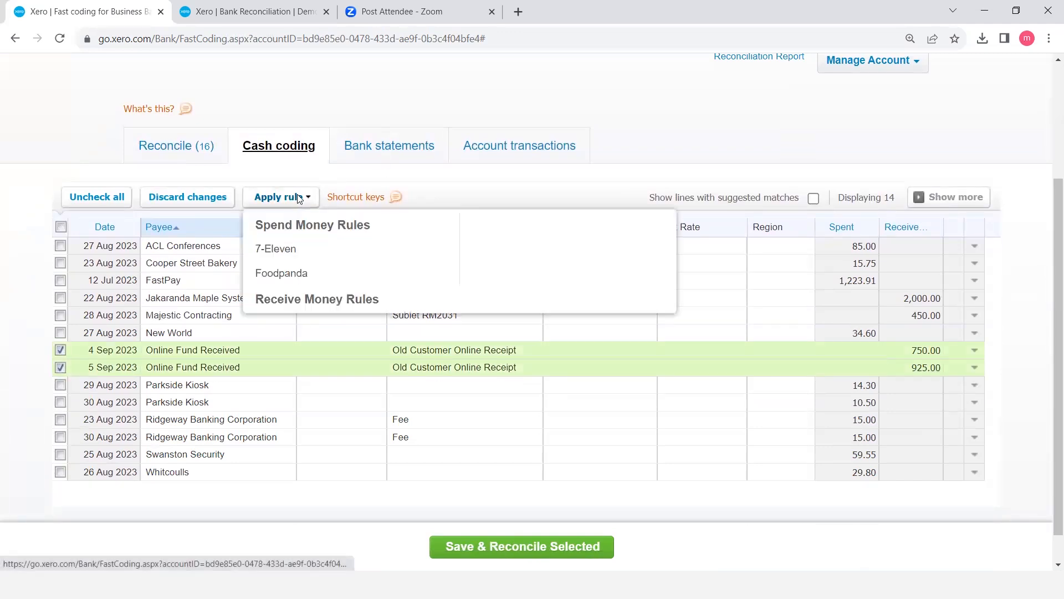
click(284, 250)
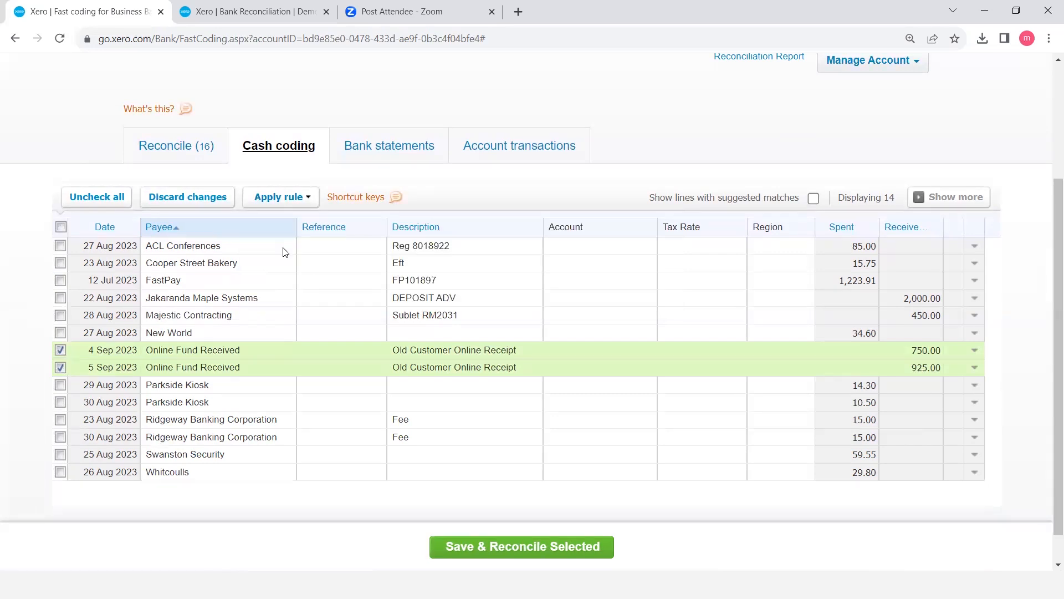
Open the account's imported bank statement lines and select the FoodPanda line of 6 Sep 2023
click(405, 145)
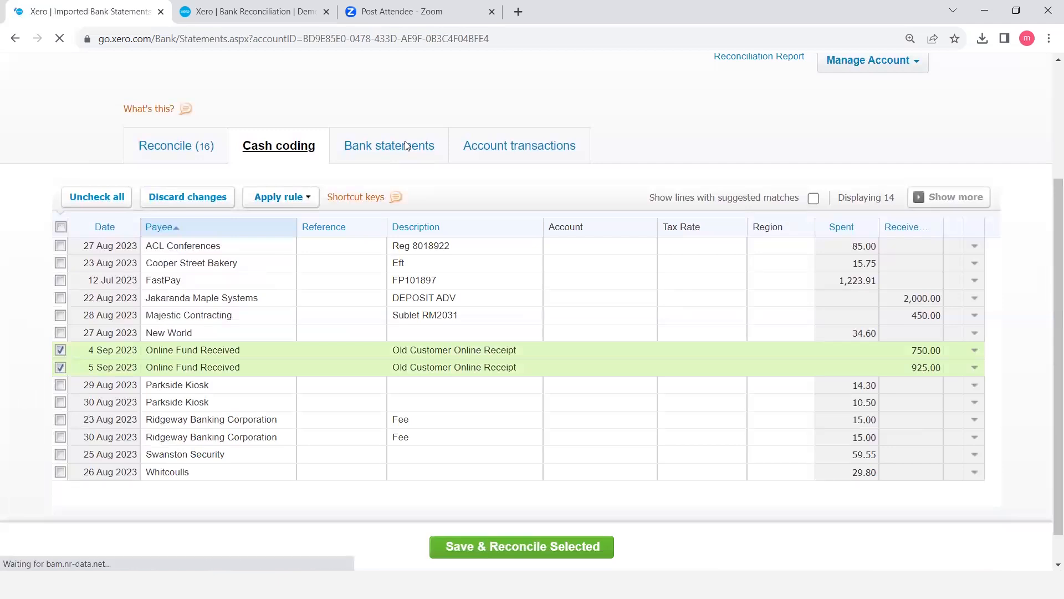
scroll(694, 297, down, 4)
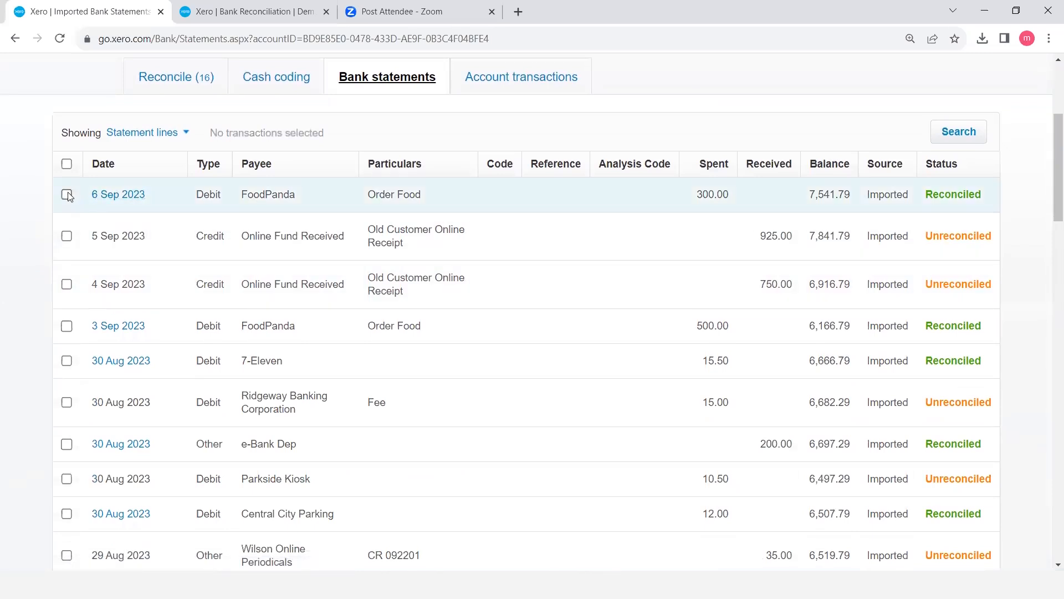
click(66, 194)
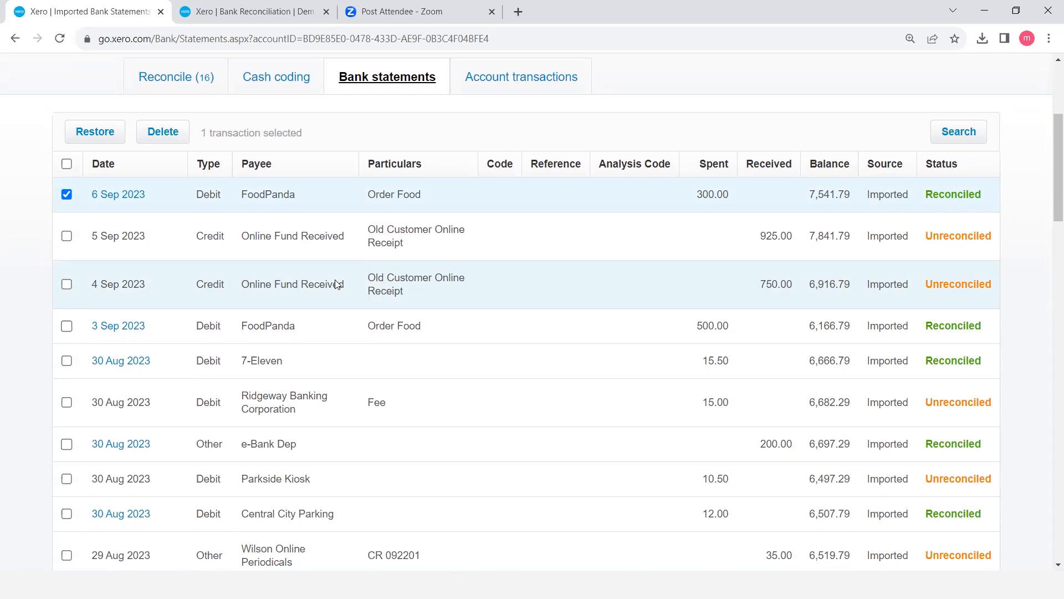
Review the reconciliation status of the account transactions and select the Foodpanda transaction of 3 Sep 2023
click(512, 86)
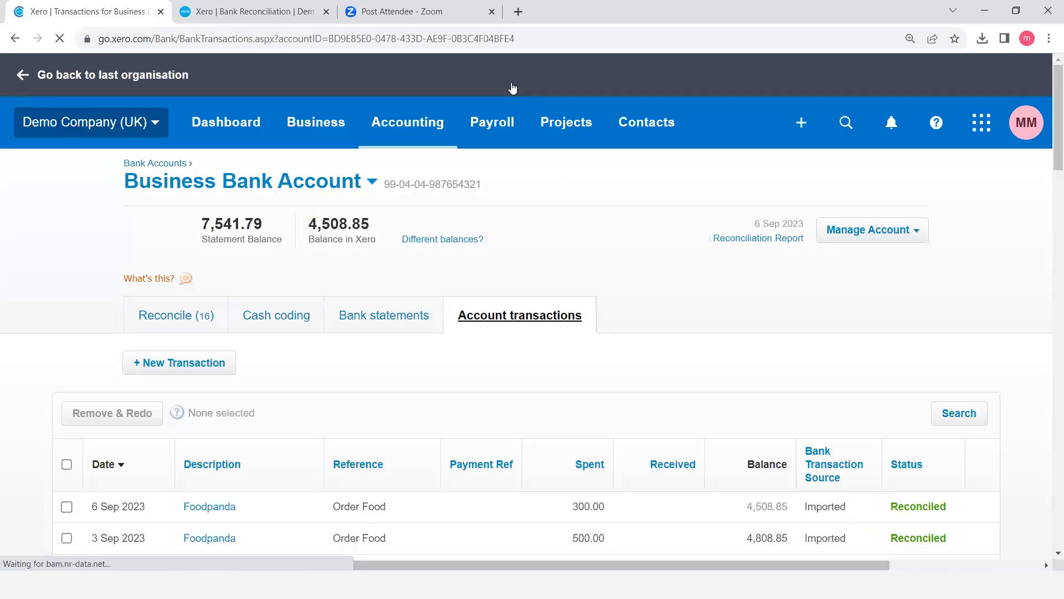
scroll(531, 194, down, 4)
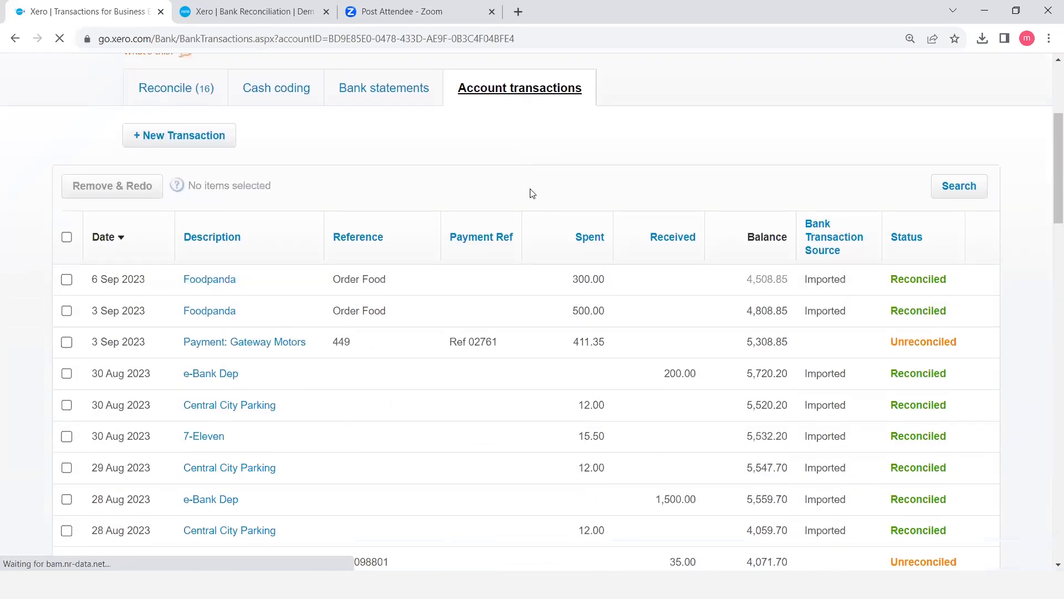
scroll(531, 194, down, 3)
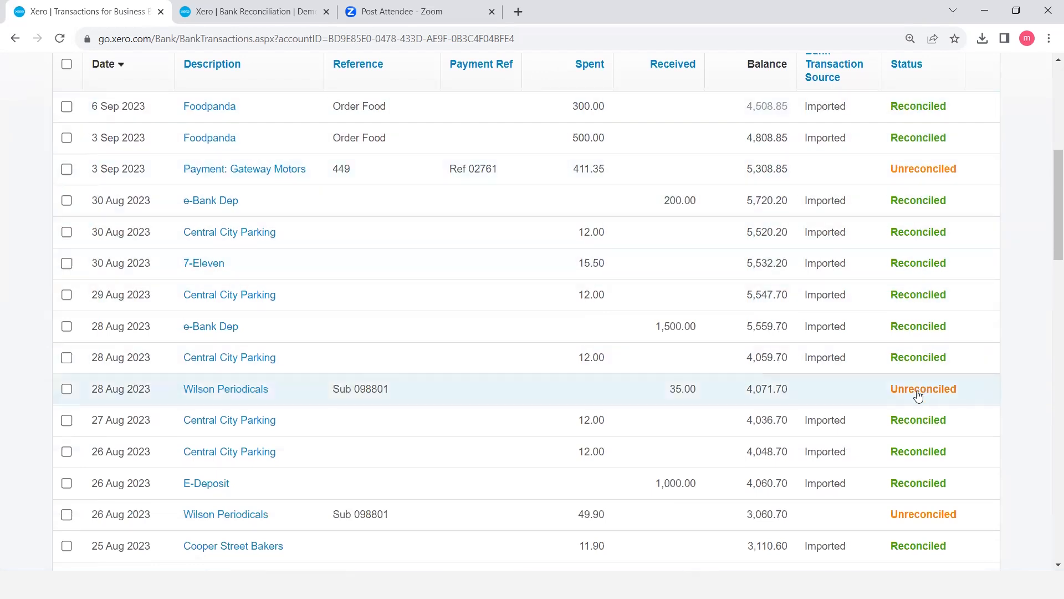
scroll(812, 417, down, 2)
scroll(812, 416, up, 3)
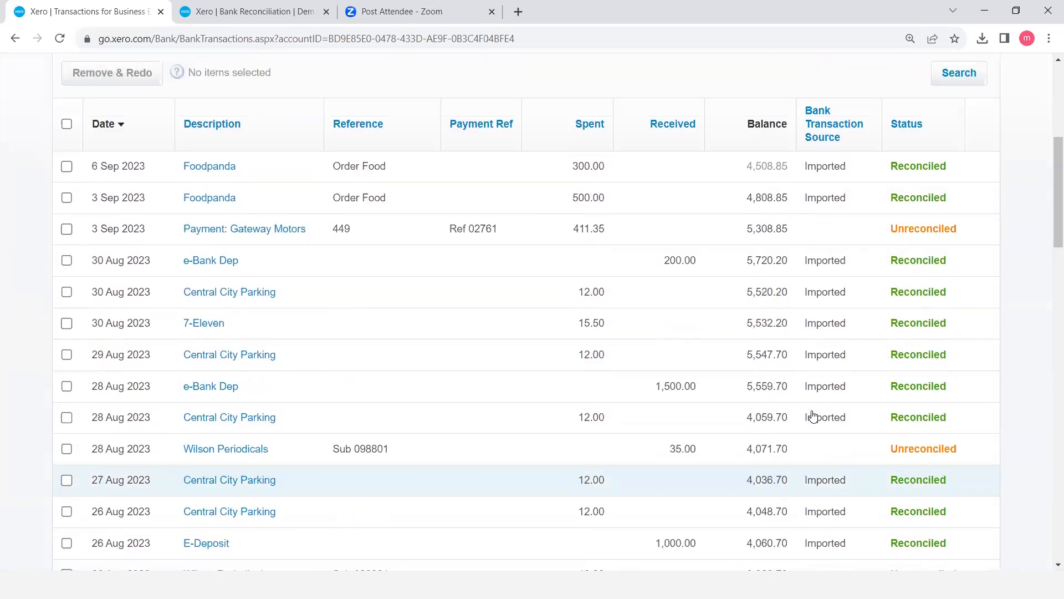
scroll(71, 504, up, 4)
click(66, 435)
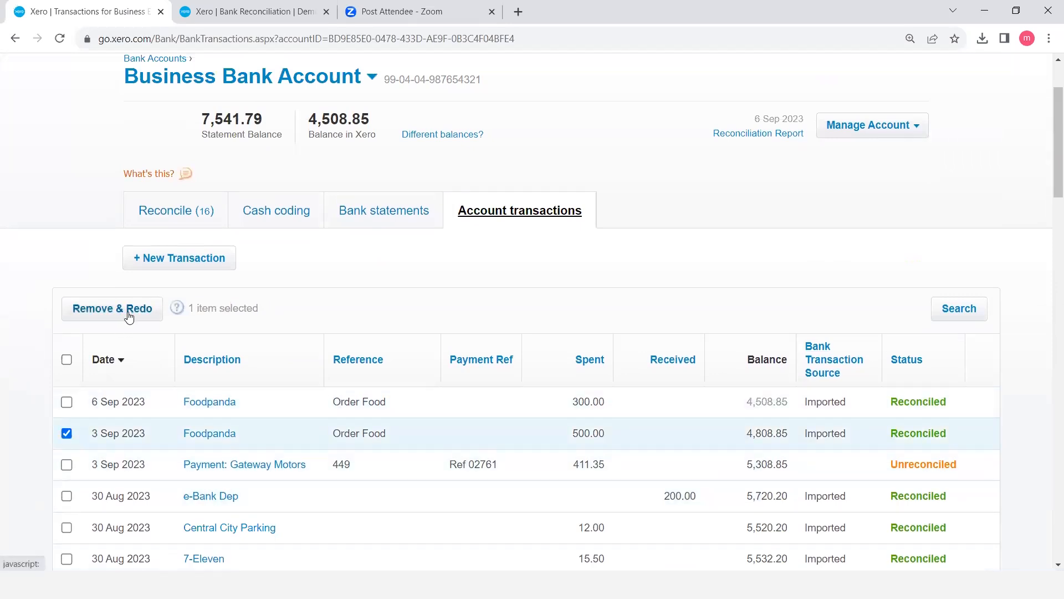